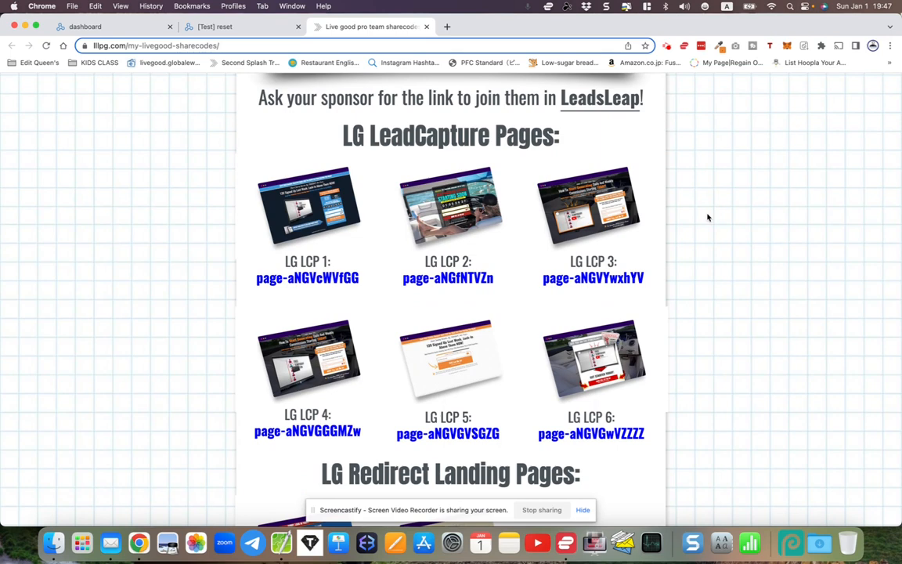
# Examine the six LG LeadCapture Pages on the share-codes page, viewing the LG LCP 2 thumbnail up close
pyautogui.scroll(-2, 707, 217)
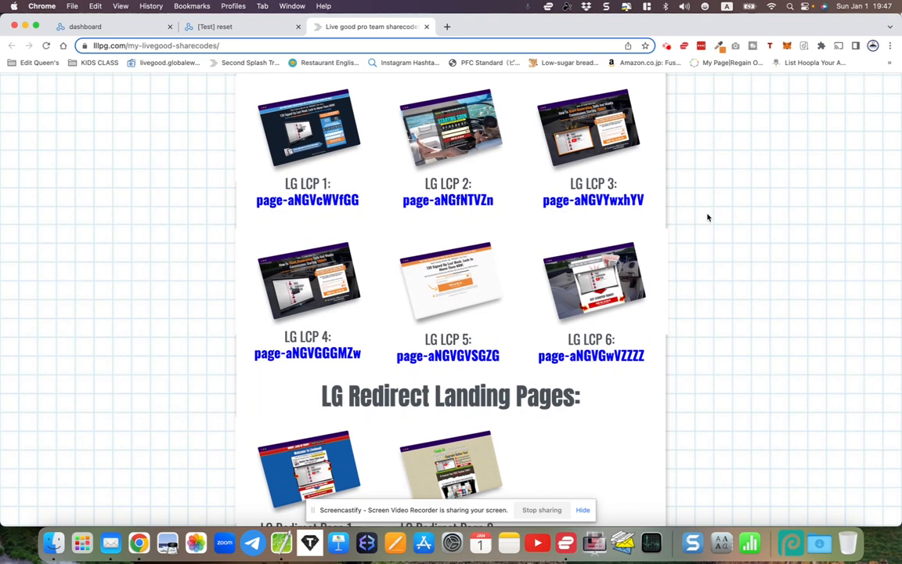
pyautogui.scroll(-3, 708, 217)
pyautogui.scroll(4, 708, 217)
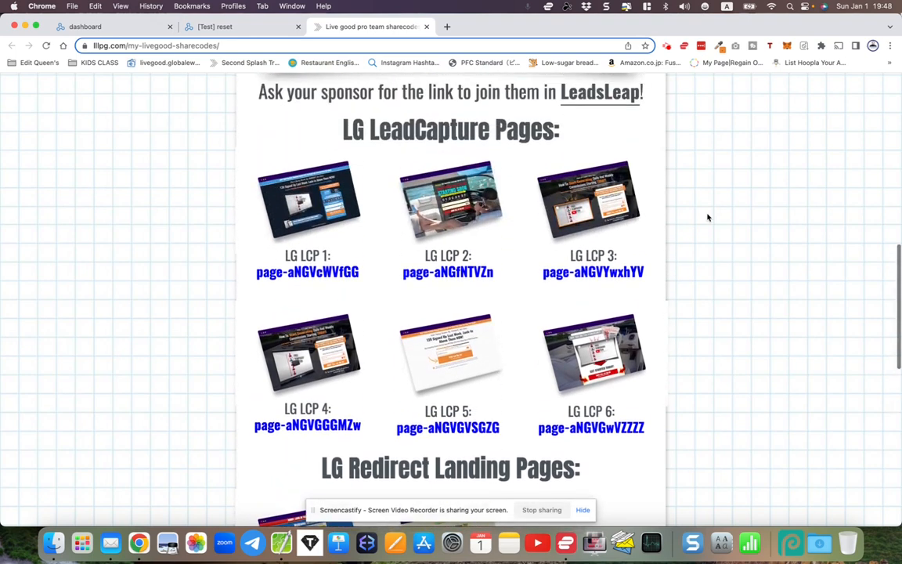
pyautogui.scroll(-1, 707, 217)
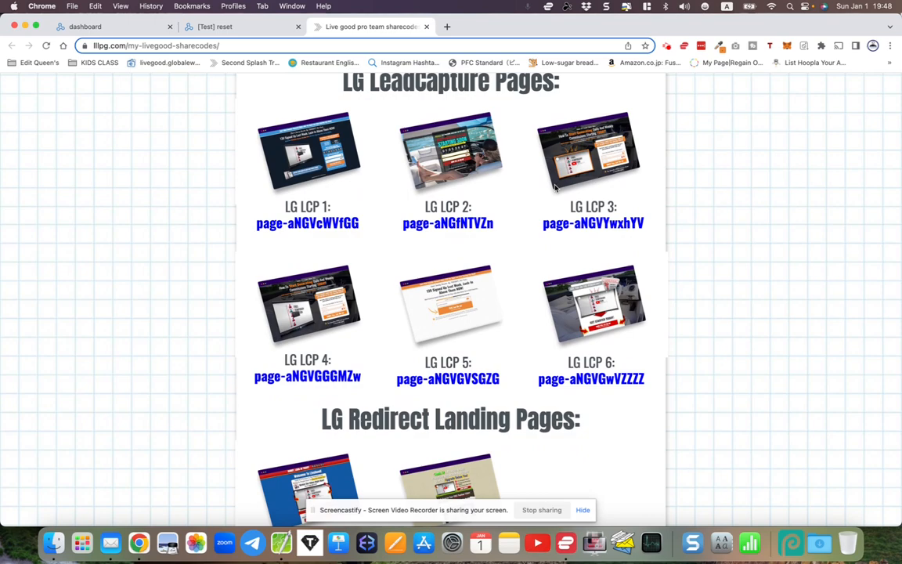
pyautogui.scroll(2, 435, 181)
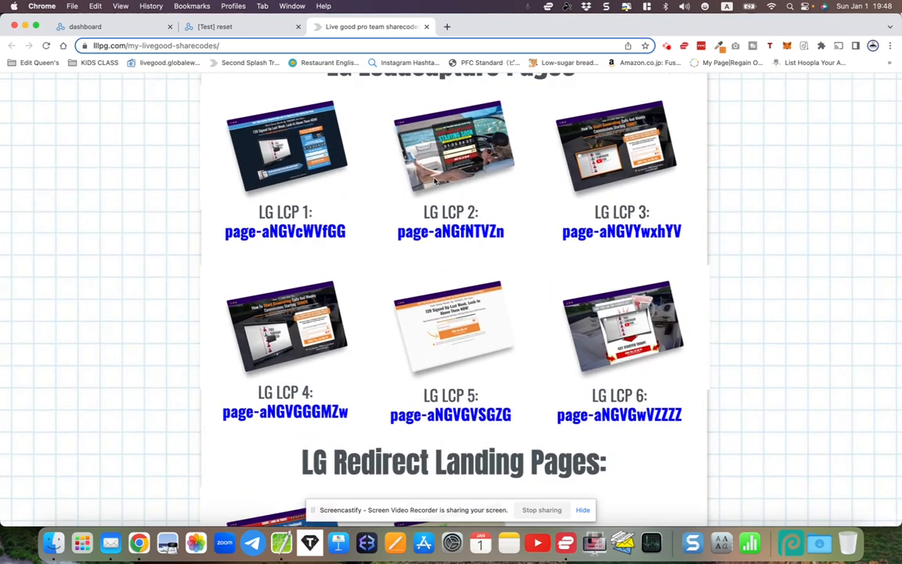
pyautogui.scroll(3, 434, 181)
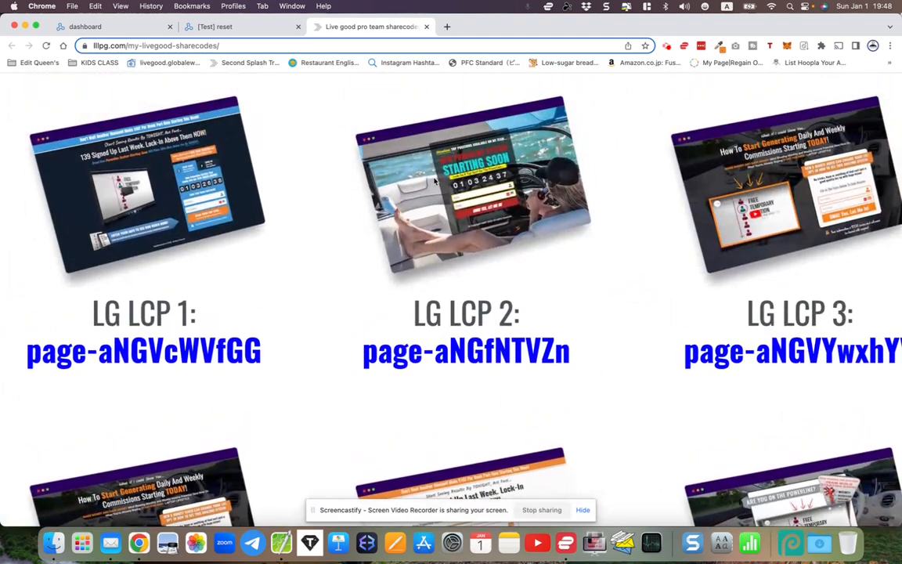
pyautogui.scroll(2, 435, 181)
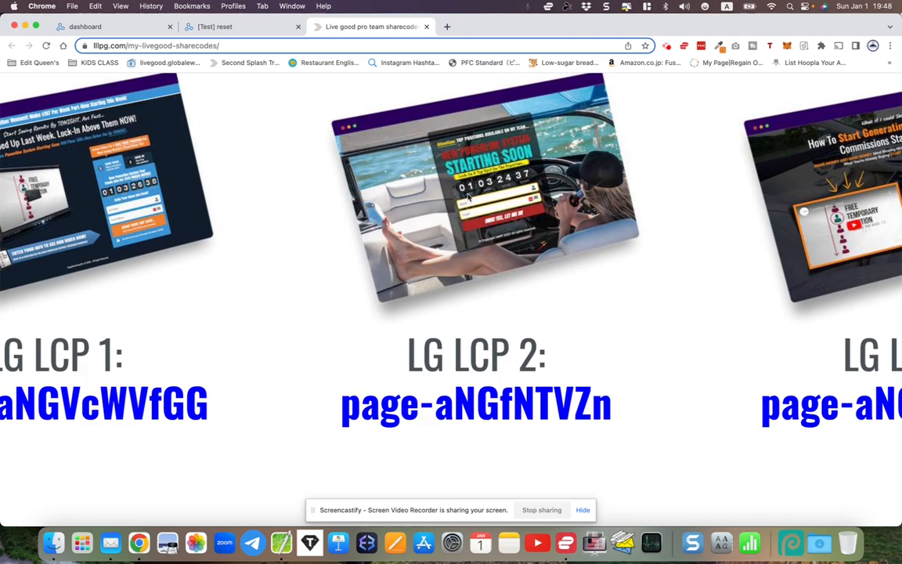
pyautogui.scroll(-10, 469, 196)
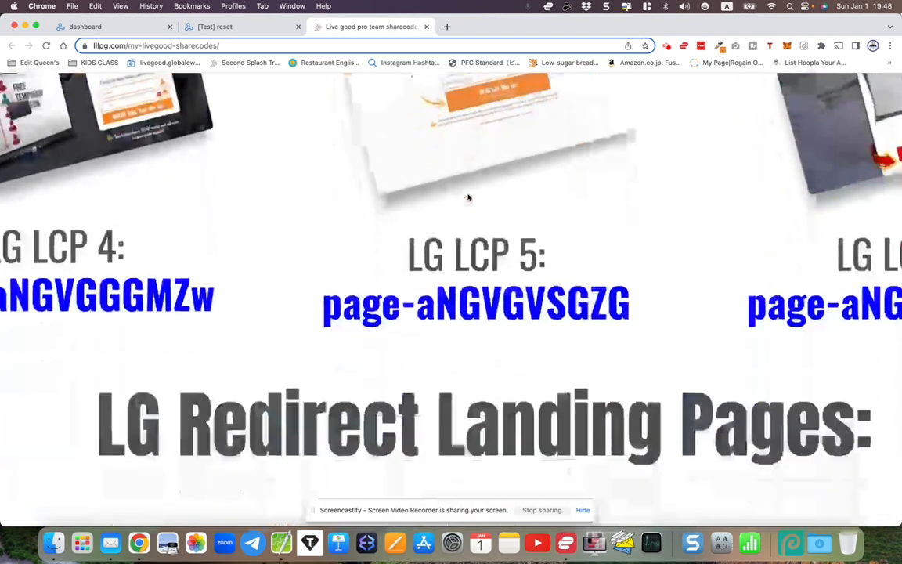
pyautogui.scroll(-2, 468, 195)
pyautogui.scroll(-1, 467, 194)
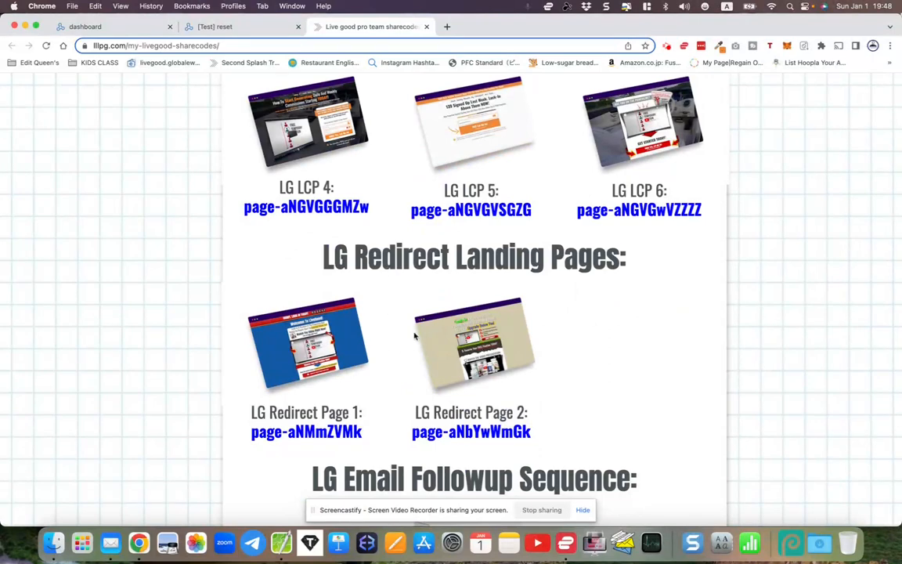
pyautogui.scroll(5, 415, 337)
pyautogui.scroll(-2, 414, 336)
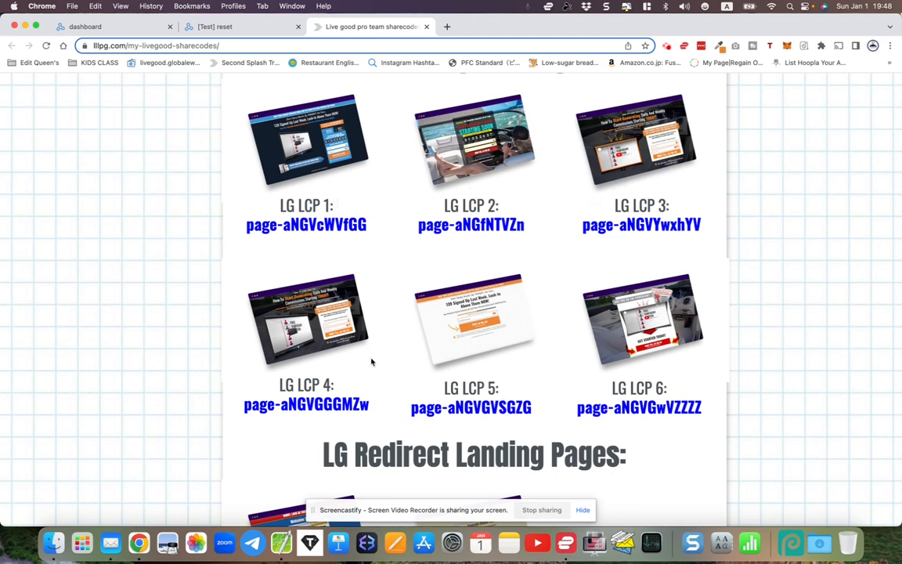
pyautogui.scroll(3, 540, 282)
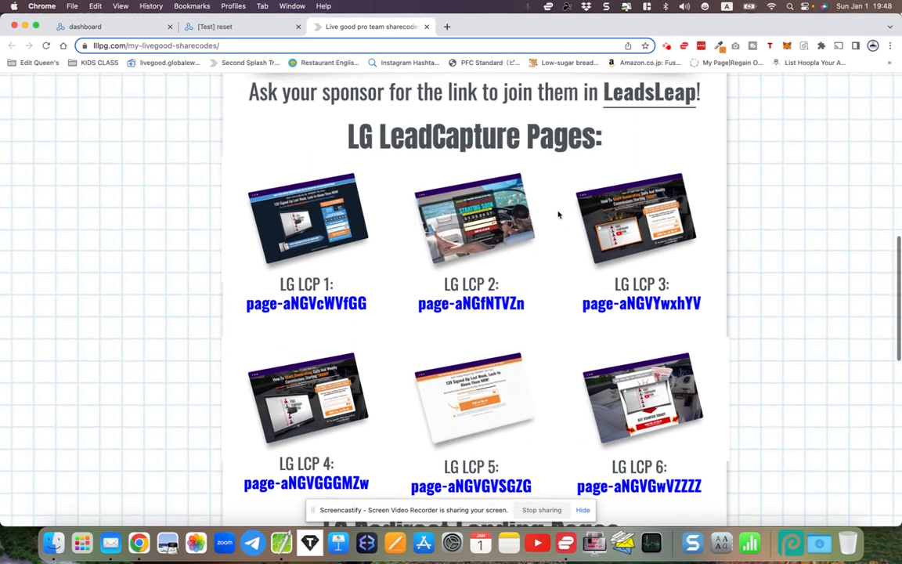
# Review the LG Redirect Landing Pages and the LG Email Followup Sequence sections with their share-codes
pyautogui.moveTo(306, 147); pyautogui.dragTo(611, 147)
pyautogui.click(610, 146)
pyautogui.scroll(-5, 610, 147)
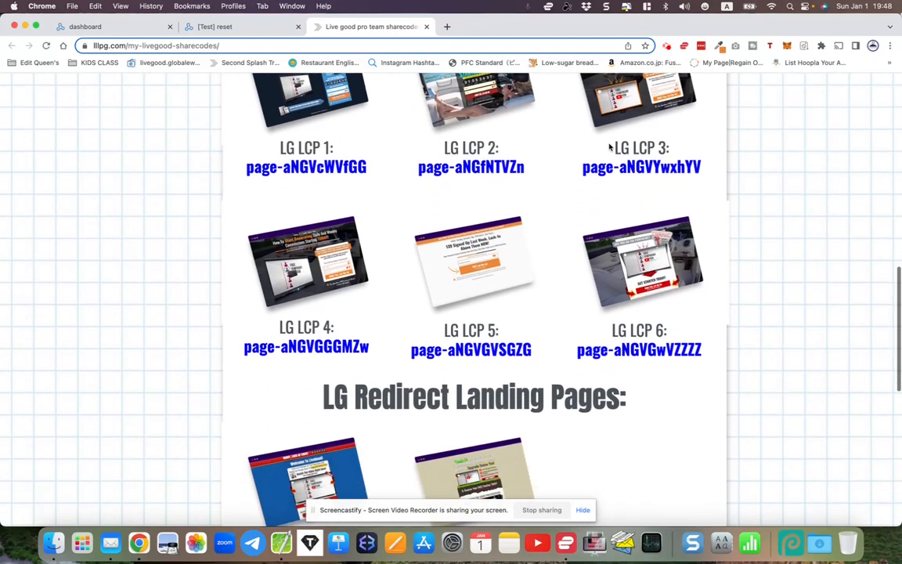
pyautogui.moveTo(317, 232); pyautogui.dragTo(649, 243)
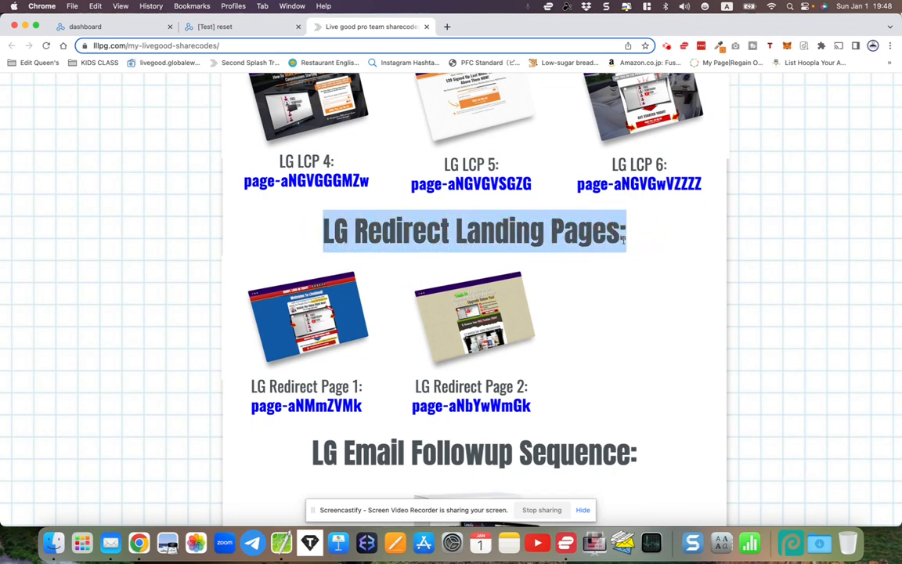
pyautogui.scroll(-2, 617, 246)
pyautogui.click(597, 233)
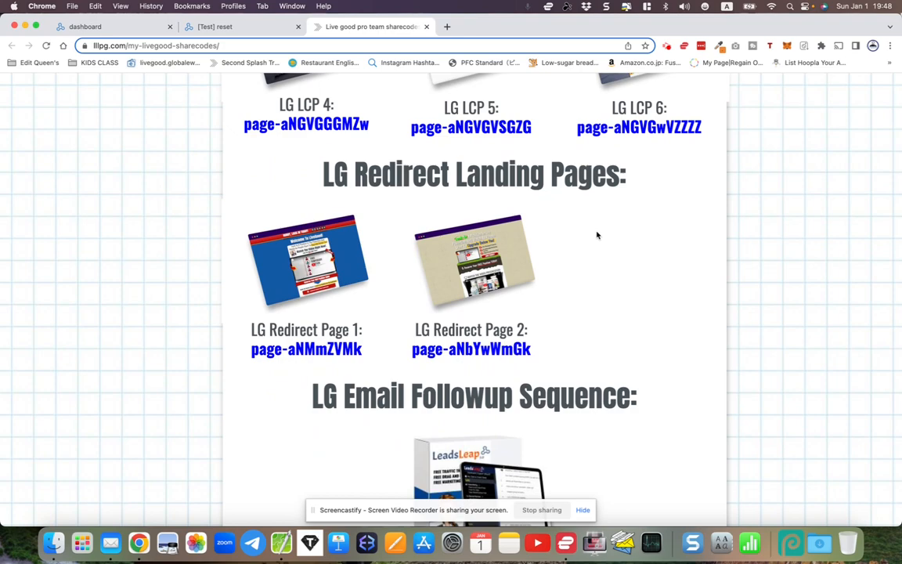
pyautogui.scroll(-5, 596, 234)
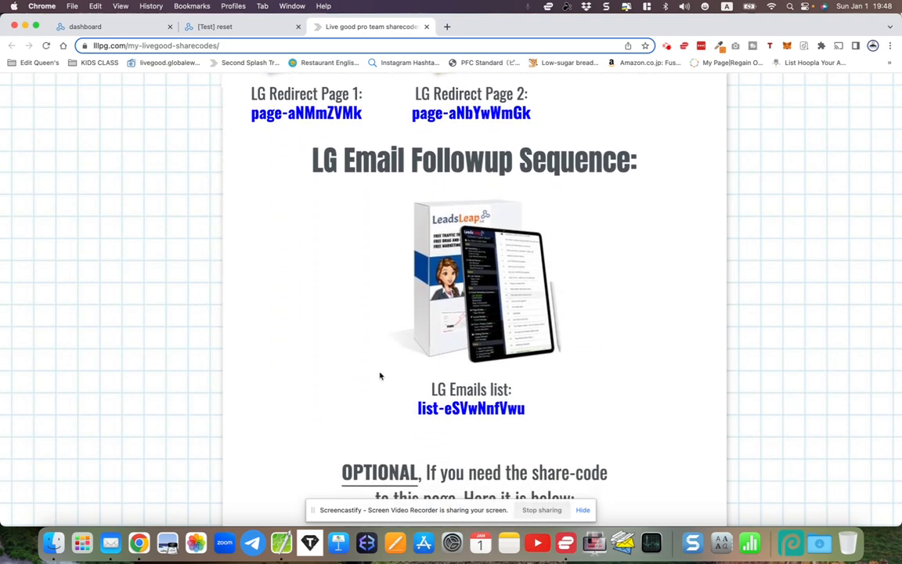
pyautogui.scroll(10, 388, 226)
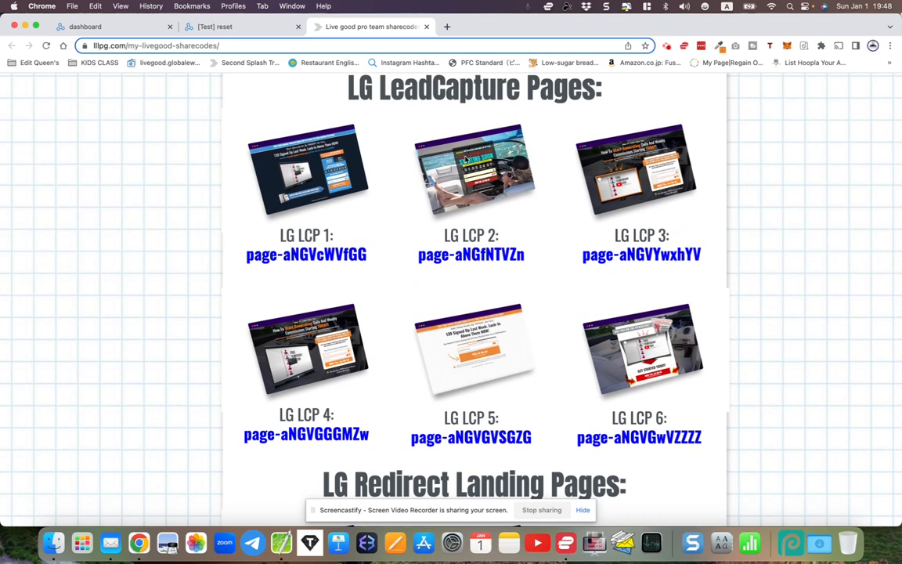
pyautogui.scroll(-2, 466, 157)
pyautogui.scroll(-8, 465, 160)
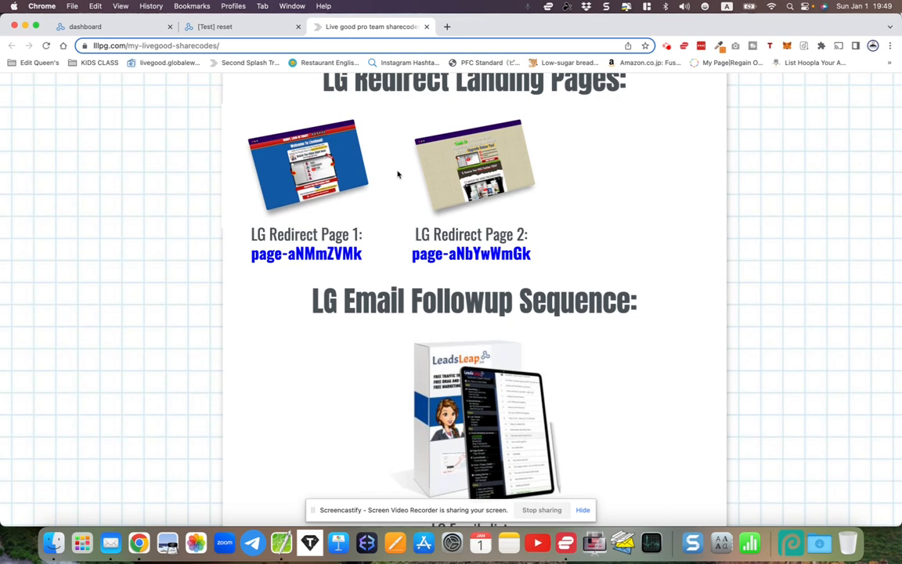
pyautogui.scroll(-2, 398, 174)
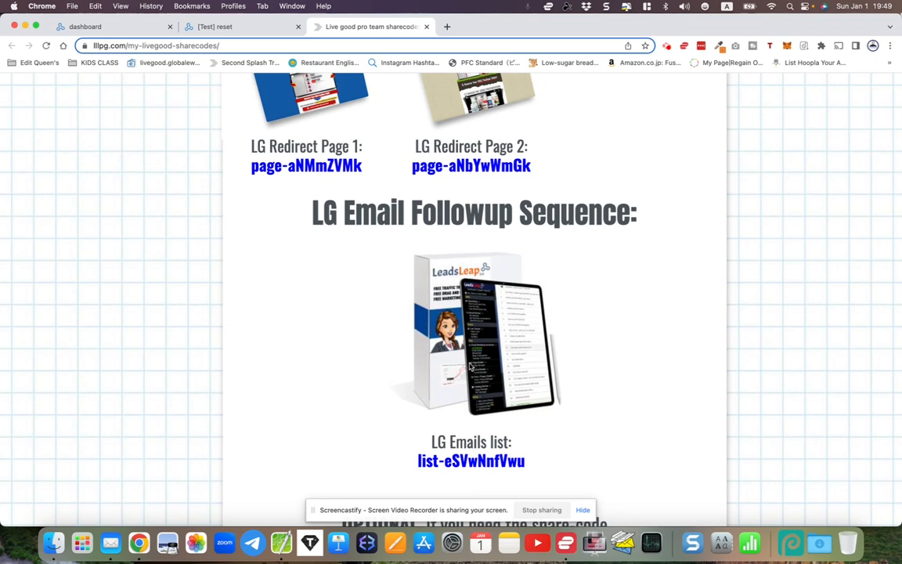
pyautogui.scroll(3, 470, 366)
pyautogui.scroll(-2, 470, 366)
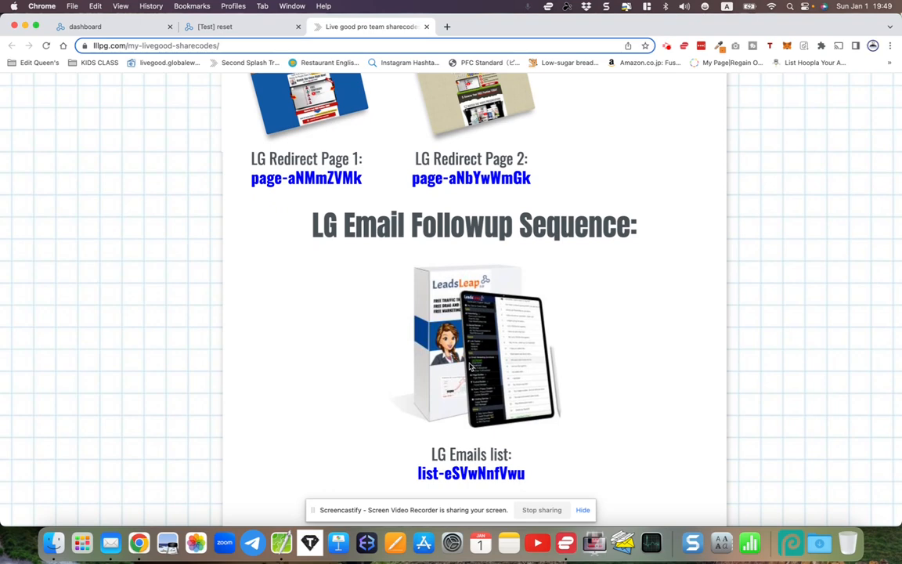
# Read the share-code setup instructions about joining the sponsor in LeadsLeap, beside the funnel setup video
pyautogui.scroll(10, 470, 365)
pyautogui.scroll(5, 470, 366)
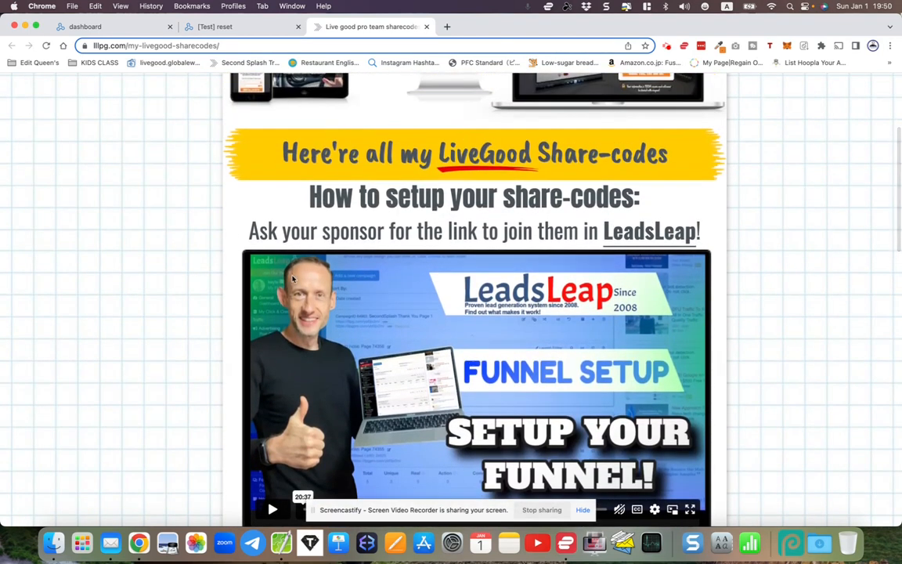
pyautogui.moveTo(236, 228); pyautogui.dragTo(388, 230)
pyautogui.doubleClick(461, 232)
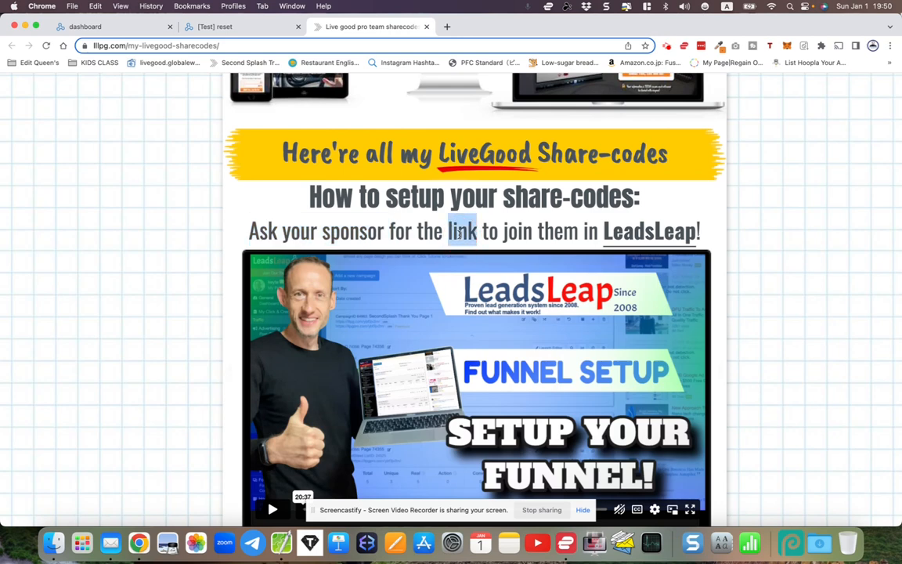
pyautogui.moveTo(503, 230); pyautogui.dragTo(703, 233)
pyautogui.click(704, 234)
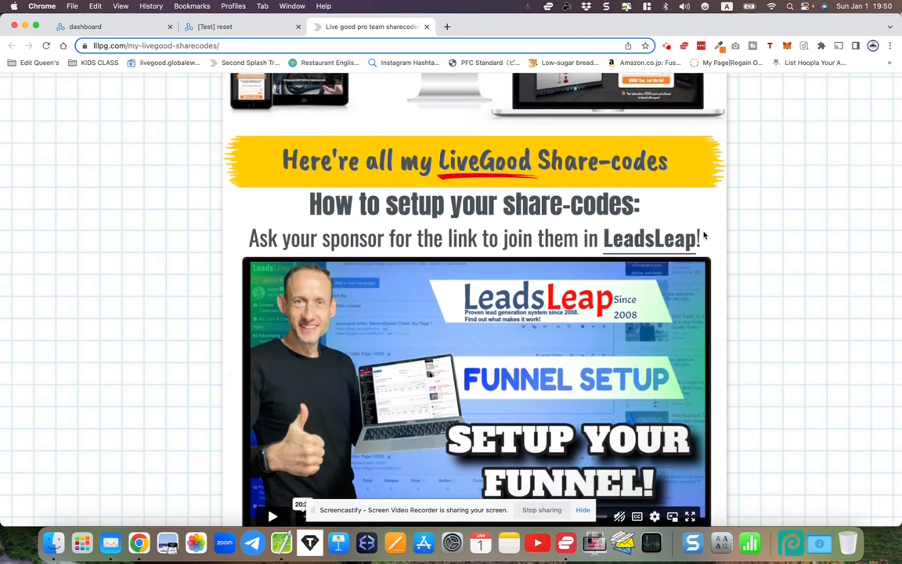
pyautogui.scroll(-5, 705, 234)
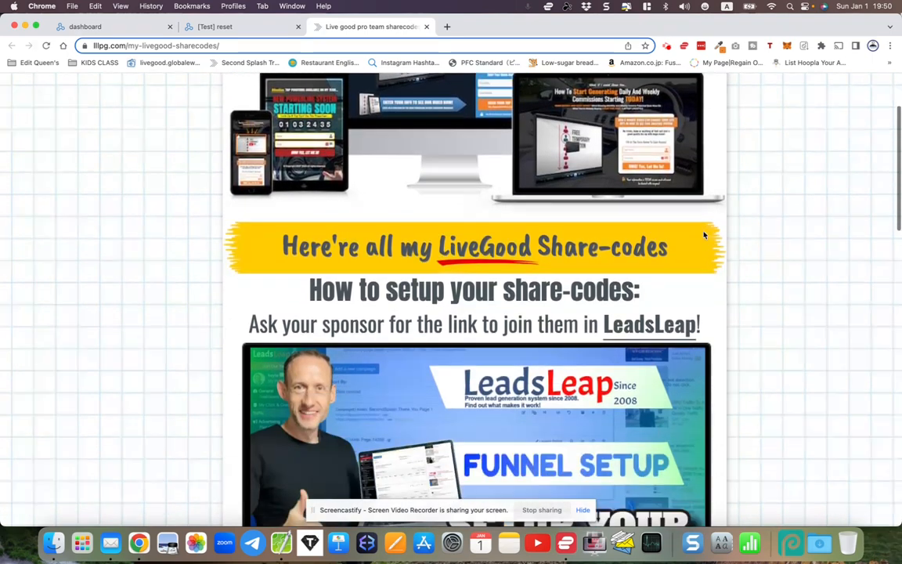
pyautogui.scroll(4, 704, 234)
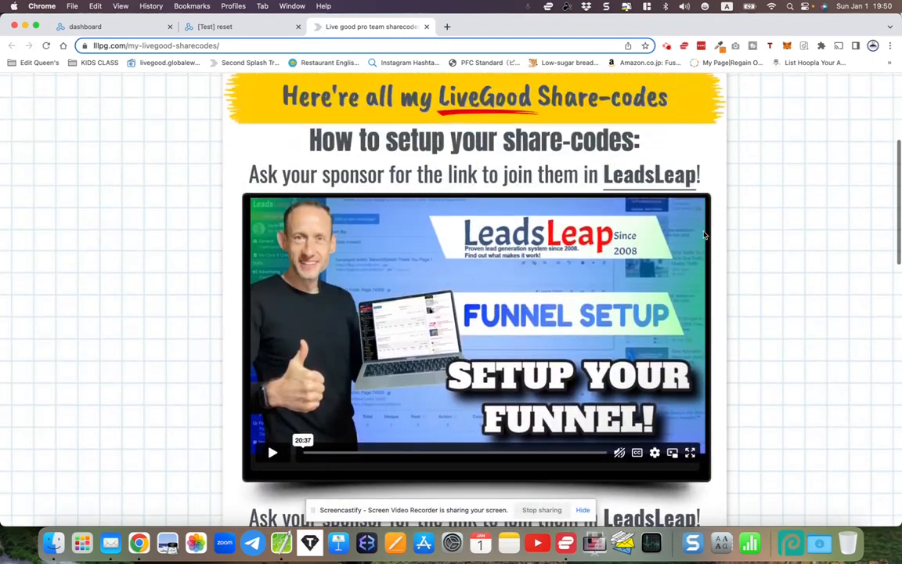
# Return to the LG LeadCapture Pages section and highlight the LG LCP 1 share-code
pyautogui.scroll(-6, 705, 234)
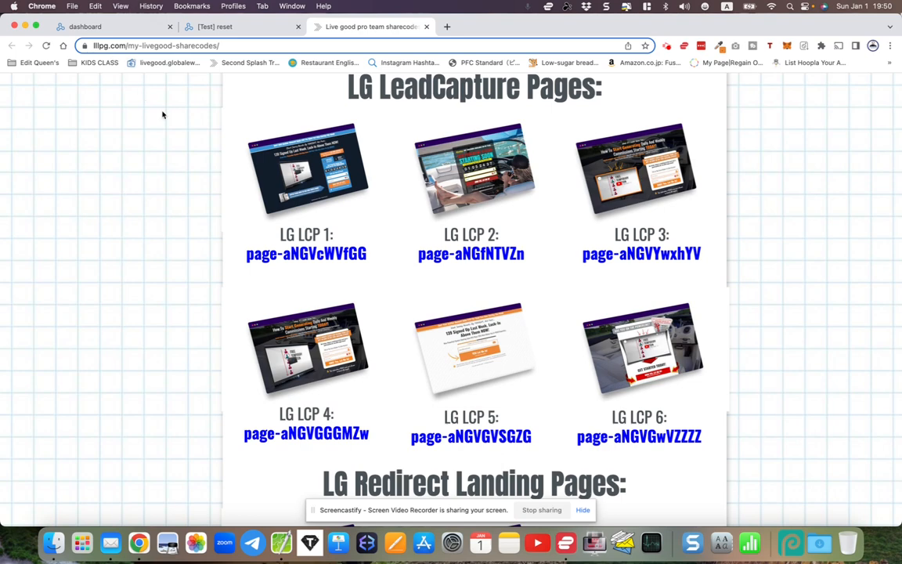
pyautogui.scroll(10, 214, 173)
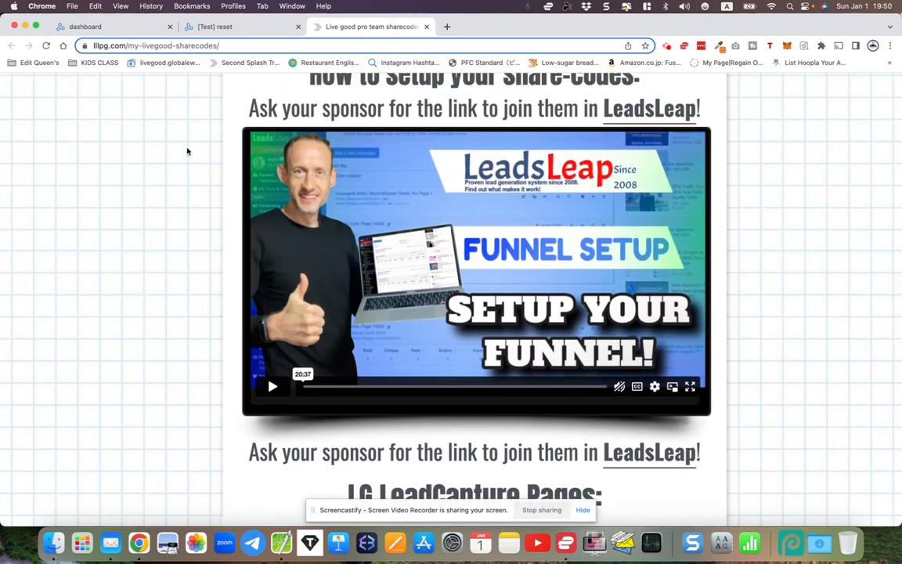
pyautogui.scroll(-3, 188, 151)
pyautogui.scroll(-4, 187, 151)
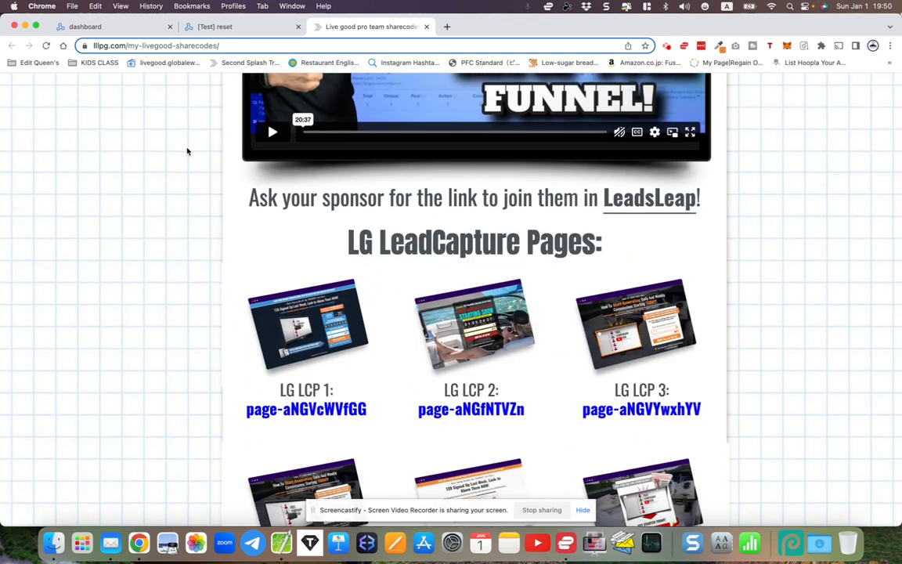
pyautogui.scroll(-3, 187, 151)
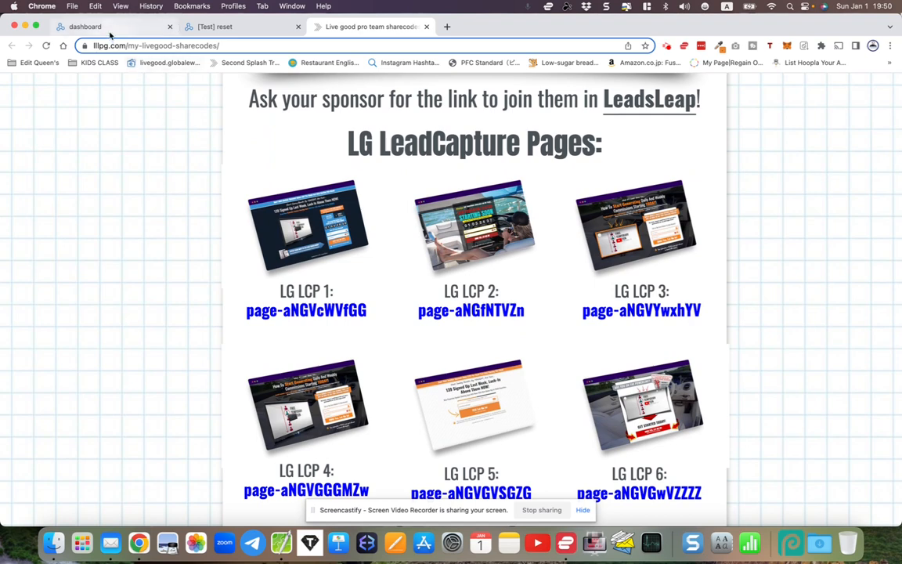
pyautogui.moveTo(246, 311); pyautogui.dragTo(368, 317)
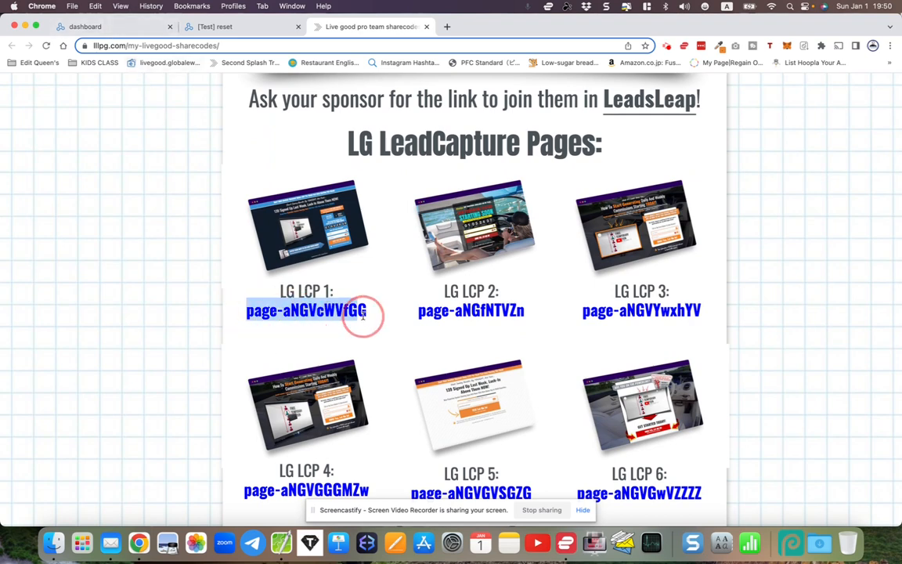
pyautogui.click(372, 318)
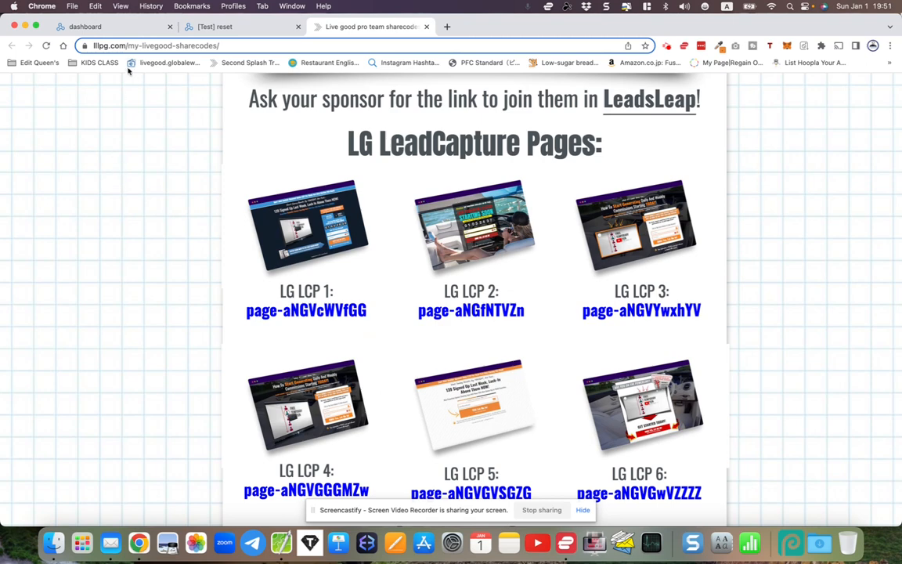
# Switch to the LeadsLeap member dashboard and locate the Page Manager and List Manager tools
pyautogui.click(115, 30)
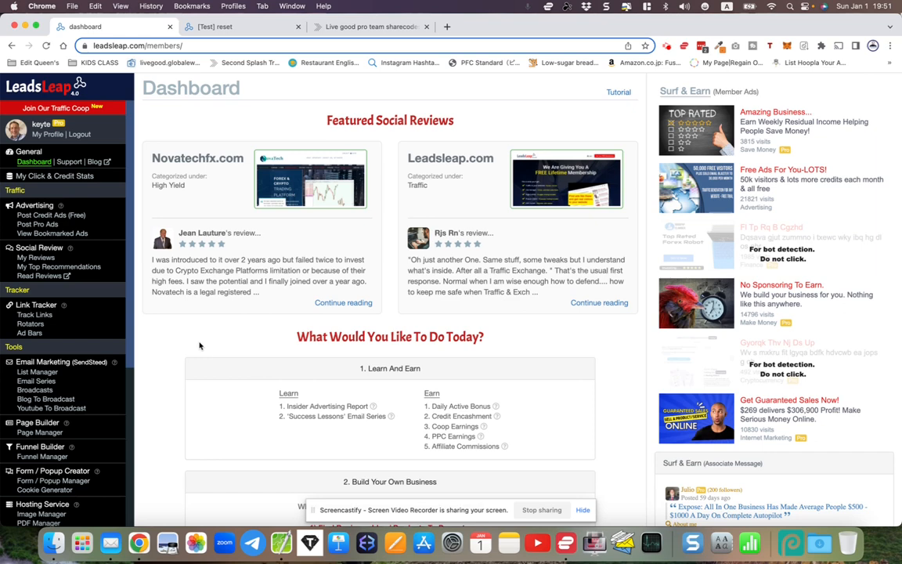
pyautogui.scroll(-1, 172, 345)
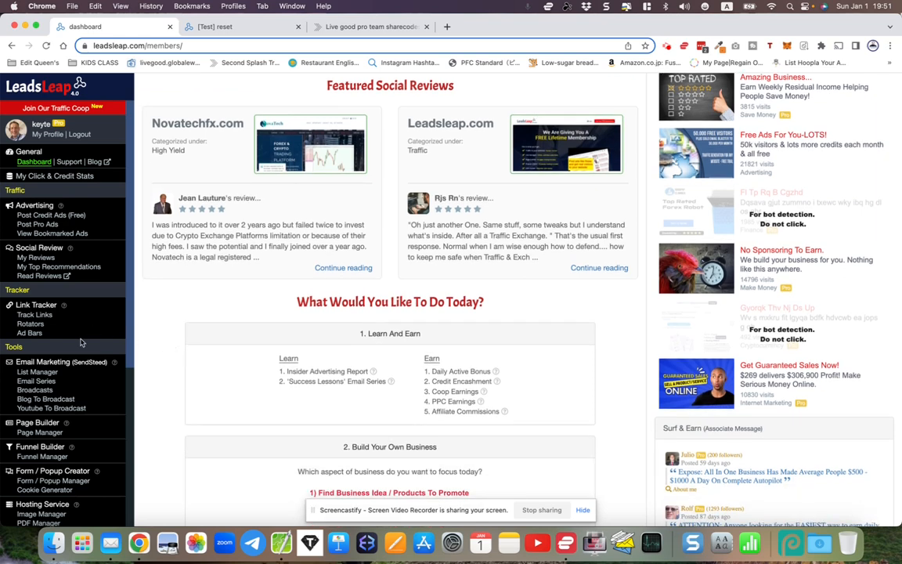
pyautogui.click(36, 432)
pyautogui.moveTo(16, 374); pyautogui.dragTo(69, 376)
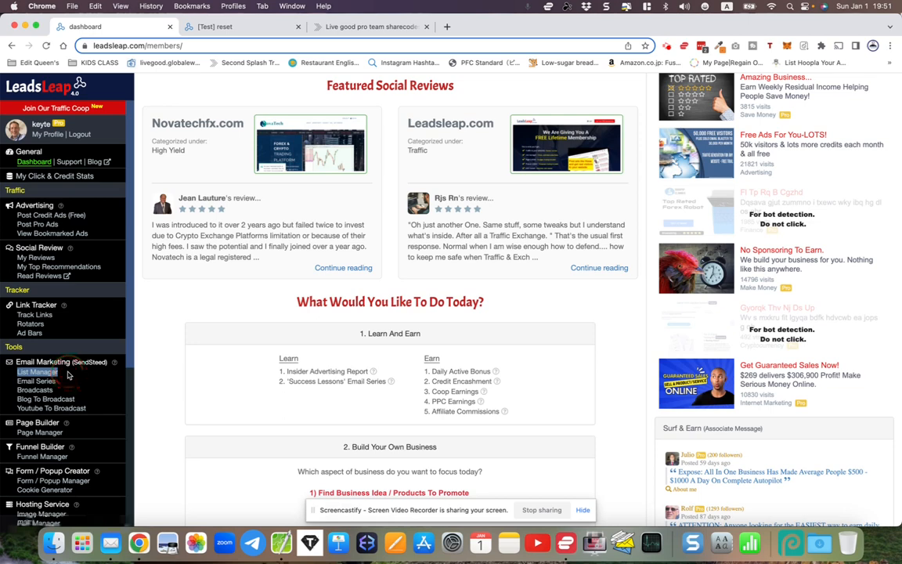
pyautogui.click(68, 375)
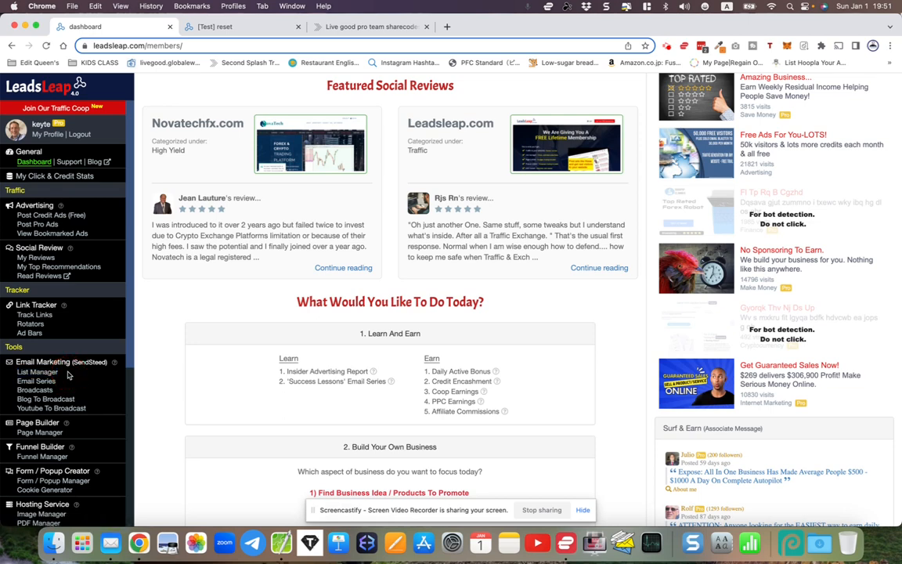
# Switch to the LeadsLeap Share Code Test Account and reset everything in it
pyautogui.click(231, 31)
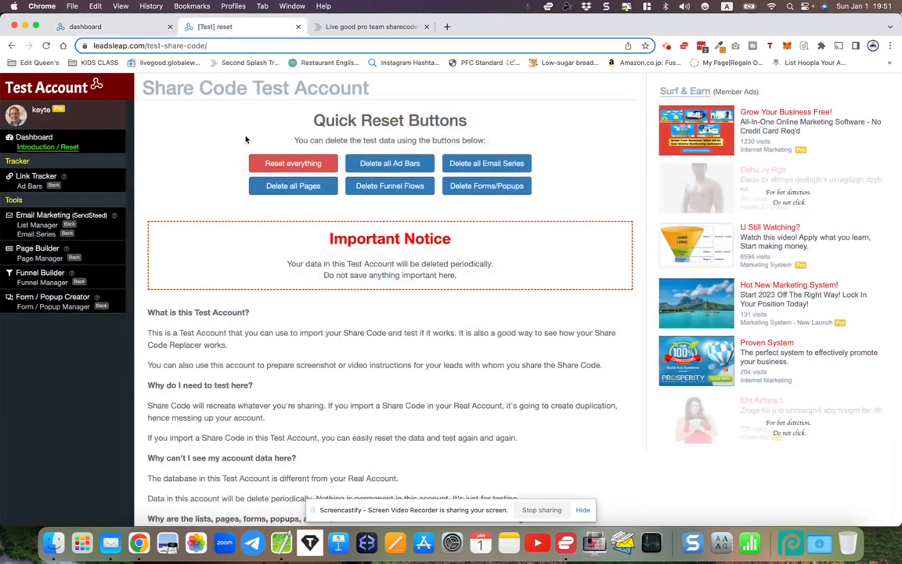
pyautogui.click(265, 166)
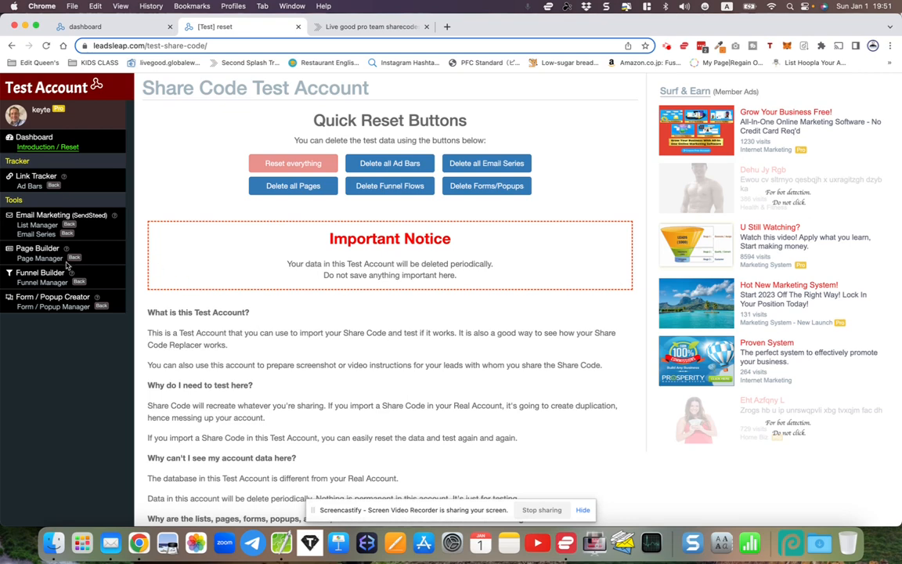
# Open the test account's Page Manager and review the LG Redirect Landing Pages on the LiveGood share-codes page
pyautogui.click(32, 259)
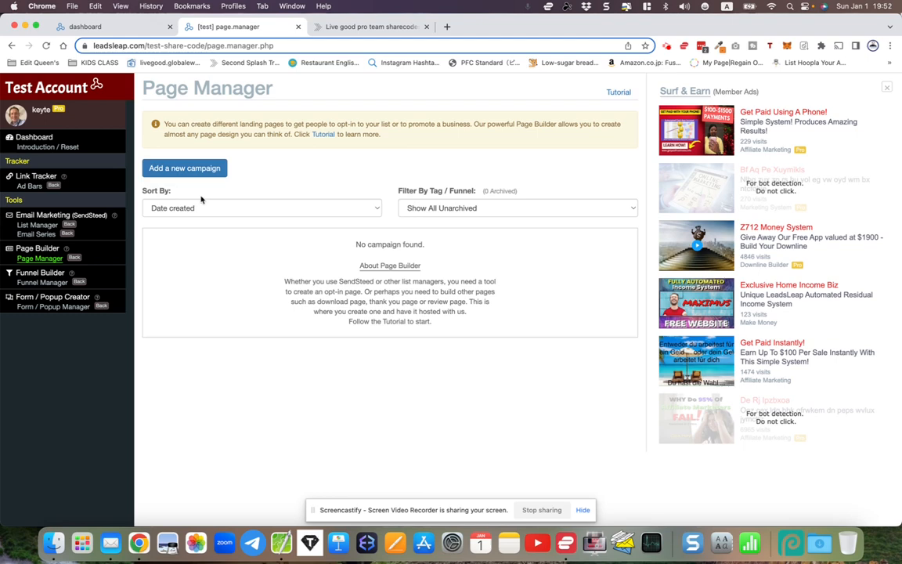
pyautogui.click(349, 27)
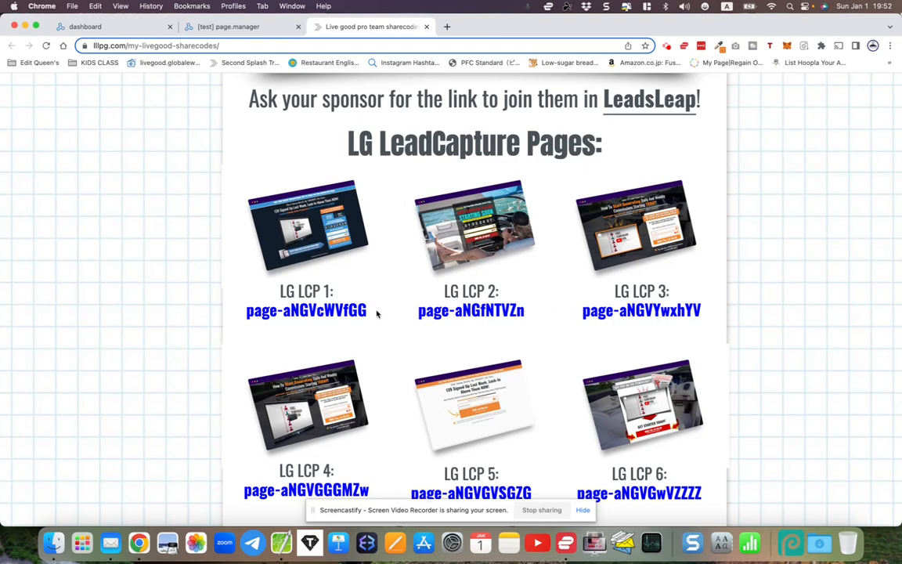
pyautogui.scroll(-5, 505, 288)
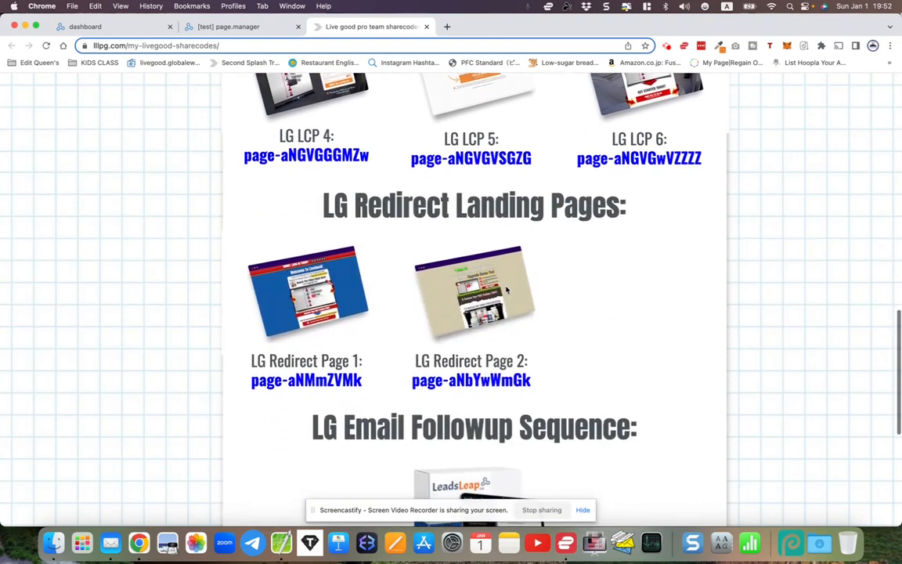
pyautogui.scroll(3, 344, 265)
pyautogui.scroll(2, 344, 266)
# Return to the test account's Page Manager and add a new campaign named LiveGood Thank you 1
pyautogui.click(217, 34)
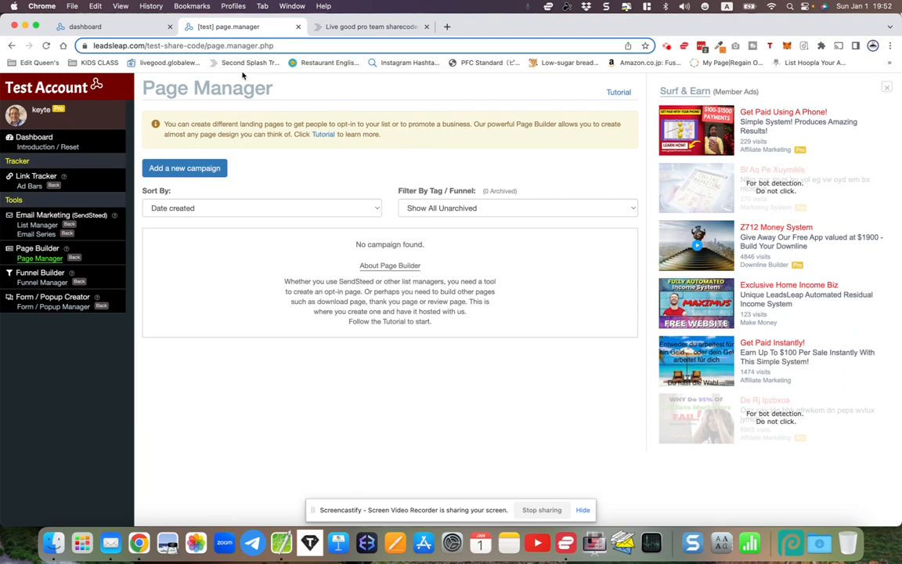
pyautogui.click(188, 167)
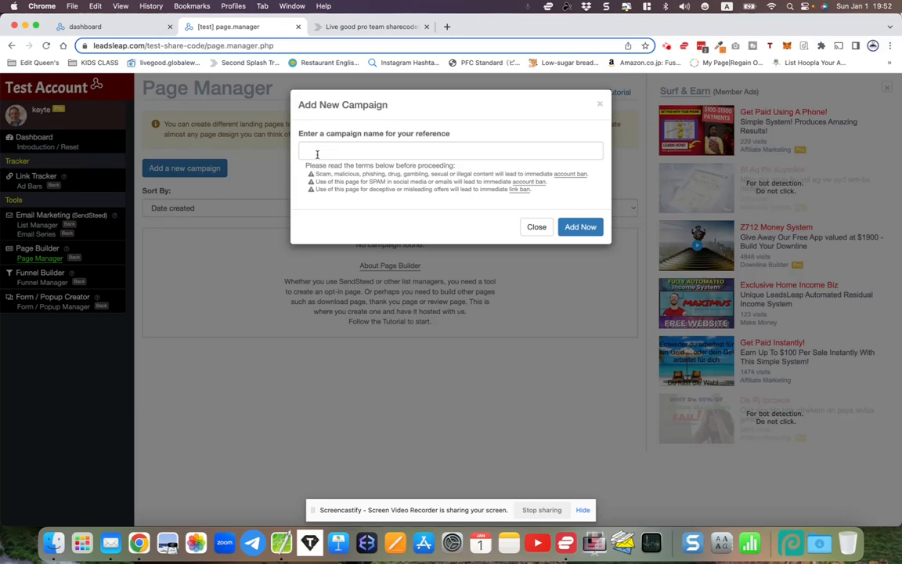
pyautogui.click(316, 155)
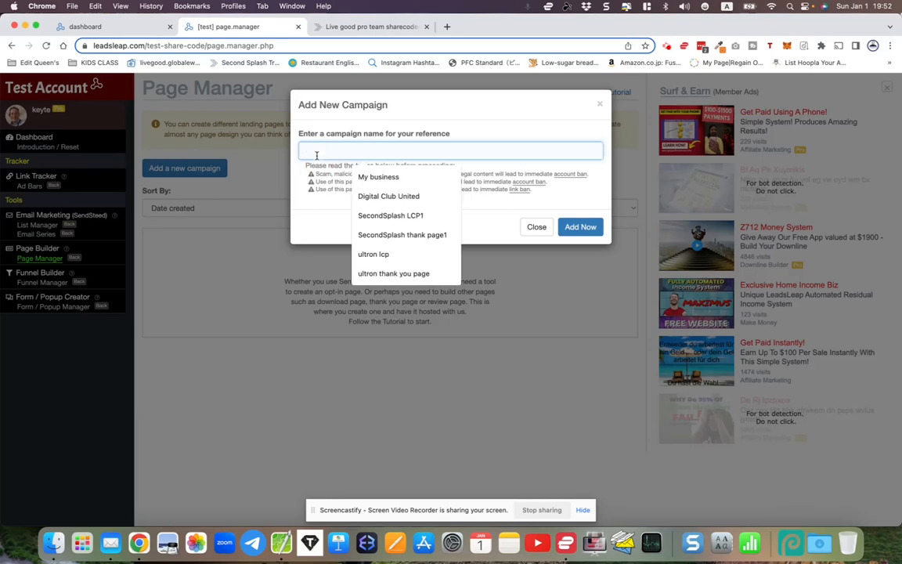
pyautogui.write('LiveGood Thank you 1')
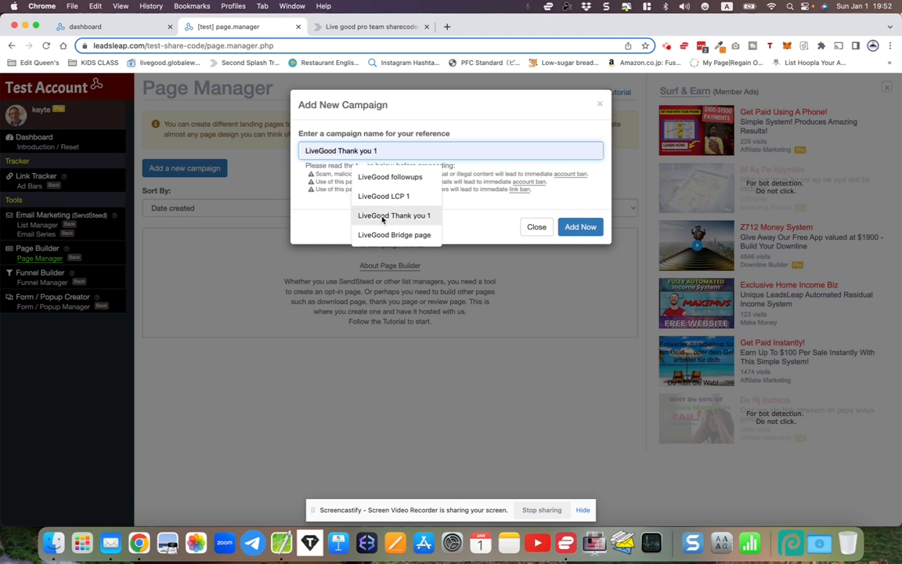
pyautogui.click(383, 215)
pyautogui.moveTo(301, 150); pyautogui.dragTo(411, 153)
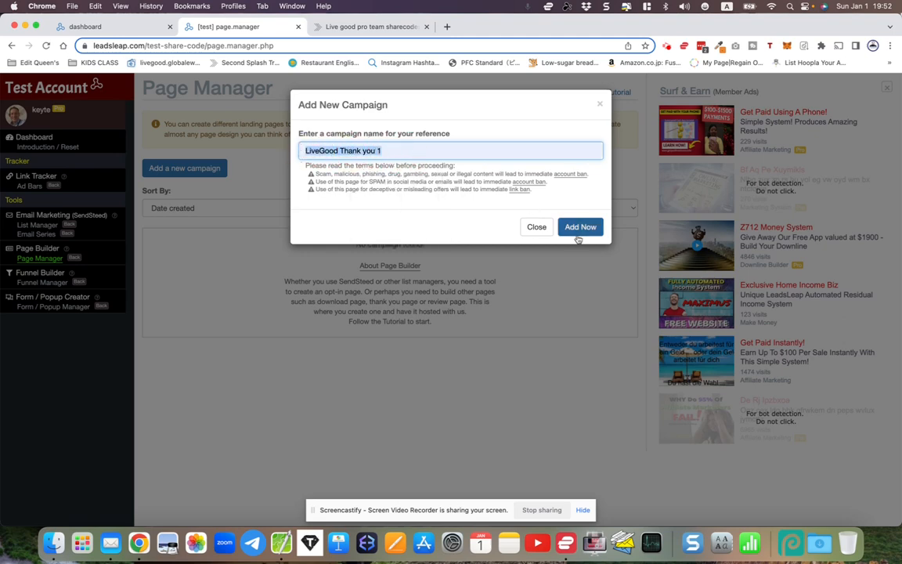
pyautogui.click(580, 227)
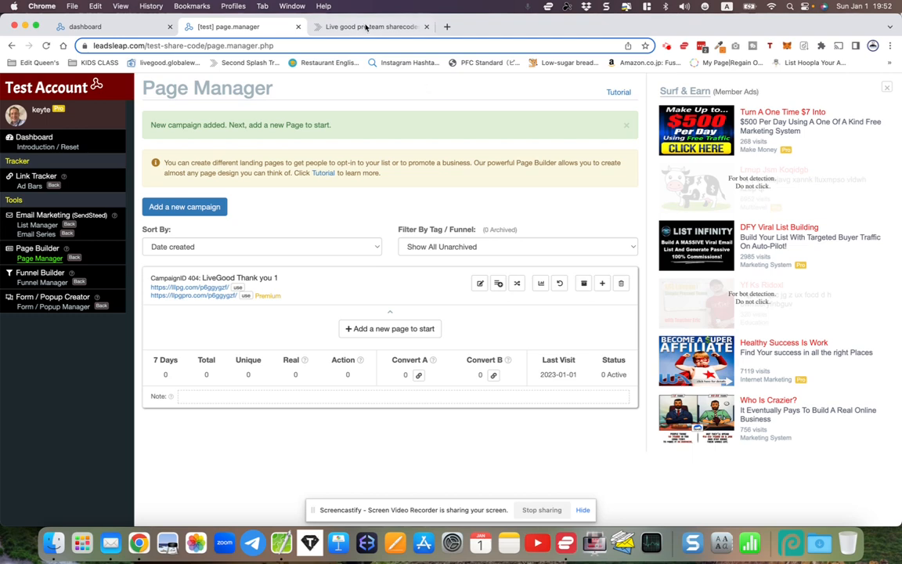
# Add a second page campaign named LiveGood LCP 1
pyautogui.click(196, 207)
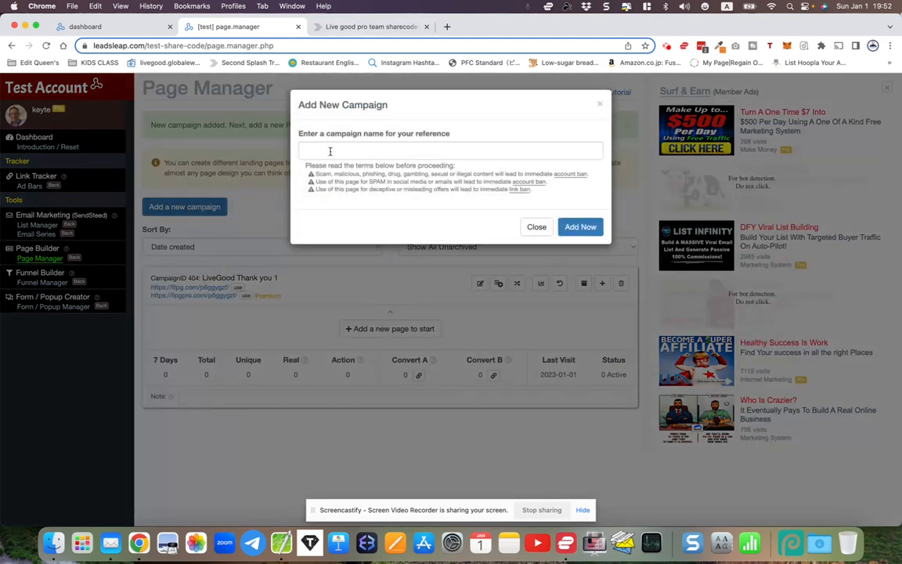
pyautogui.click(330, 151)
pyautogui.write('LiveGood LCP 1')
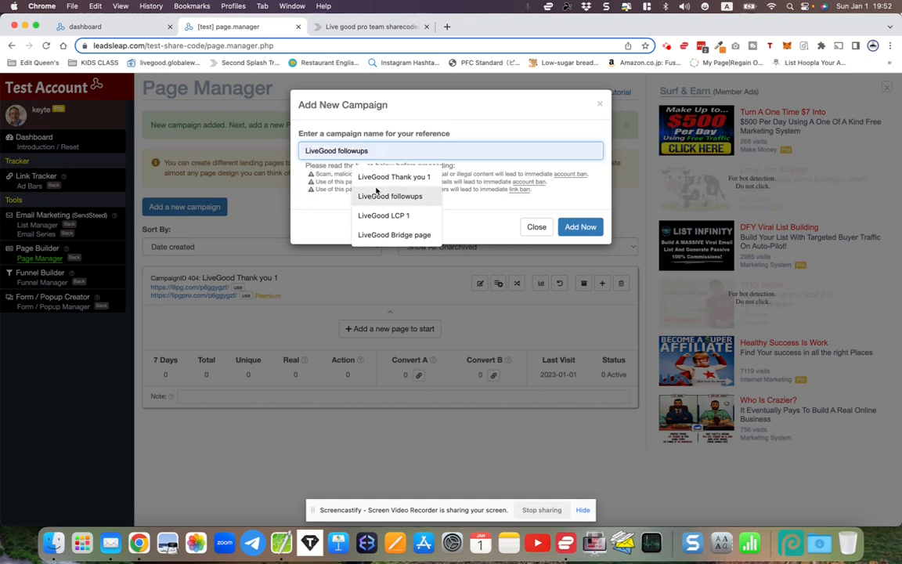
pyautogui.click(391, 216)
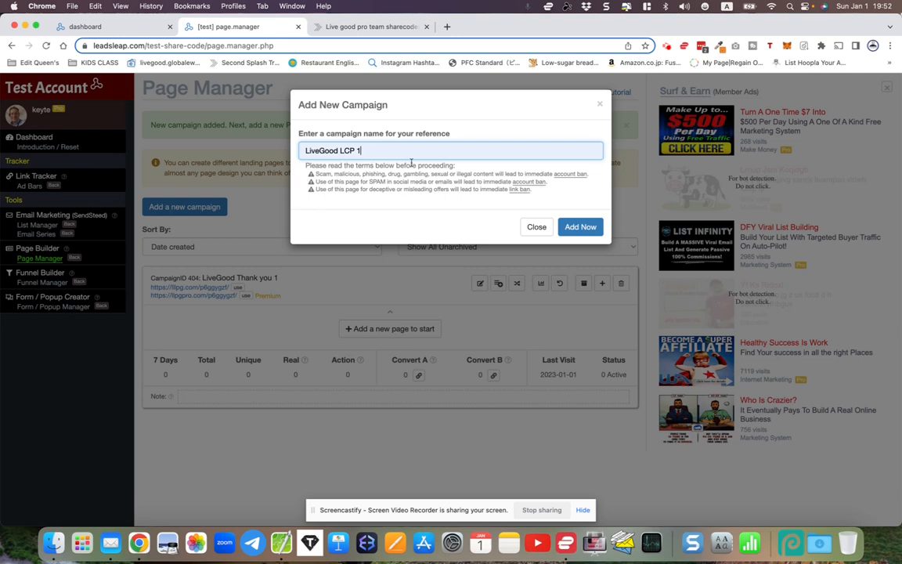
pyautogui.click(578, 227)
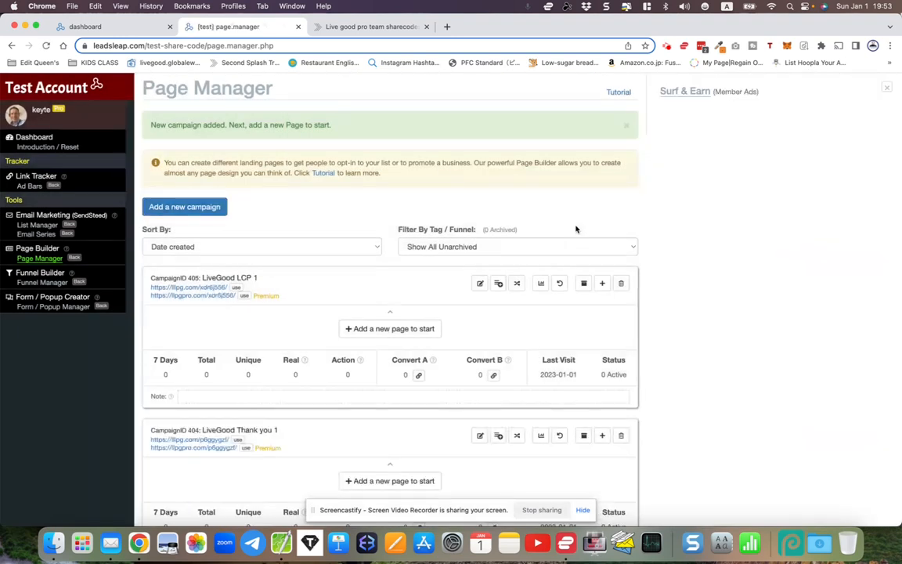
pyautogui.scroll(-1, 373, 258)
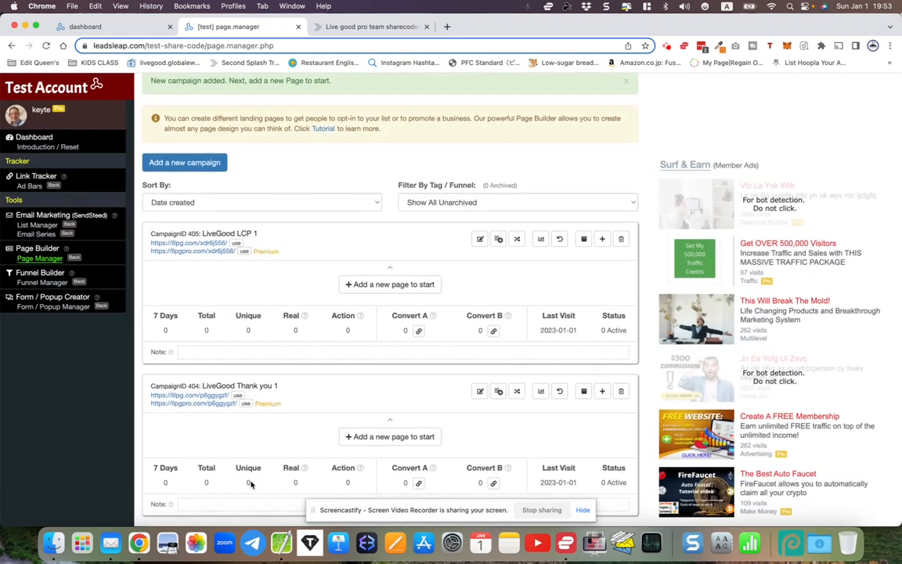
# Open the test account's List Manager in its own browser tab, keeping the Page Manager open alongside it
pyautogui.rightClick(32, 225)
pyautogui.click(47, 228)
pyautogui.click(318, 80)
pyautogui.click(141, 249)
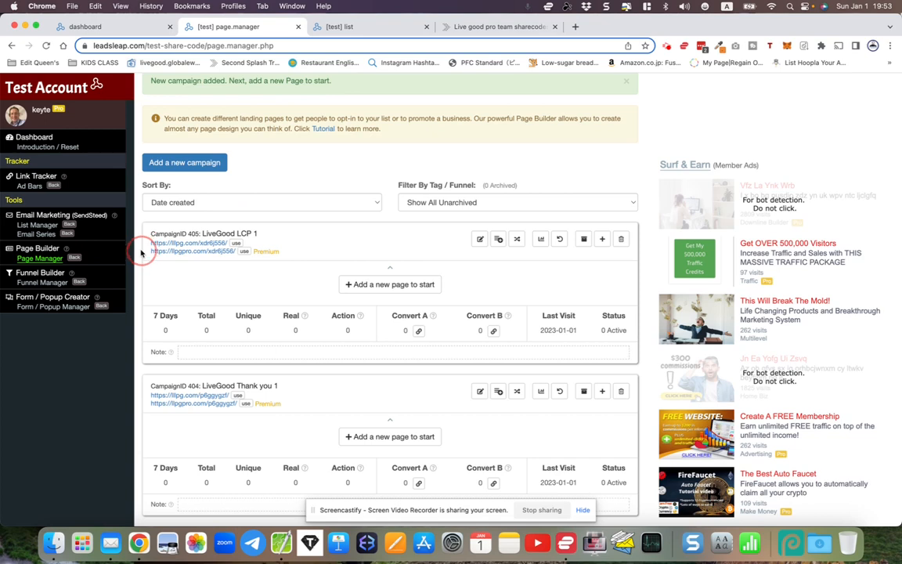
pyautogui.click(326, 27)
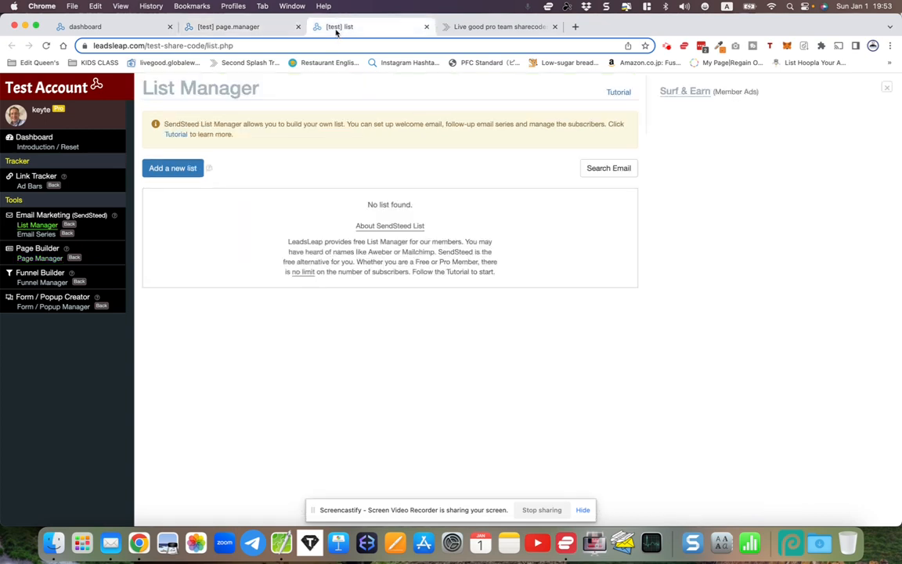
pyautogui.click(260, 28)
pyautogui.click(333, 26)
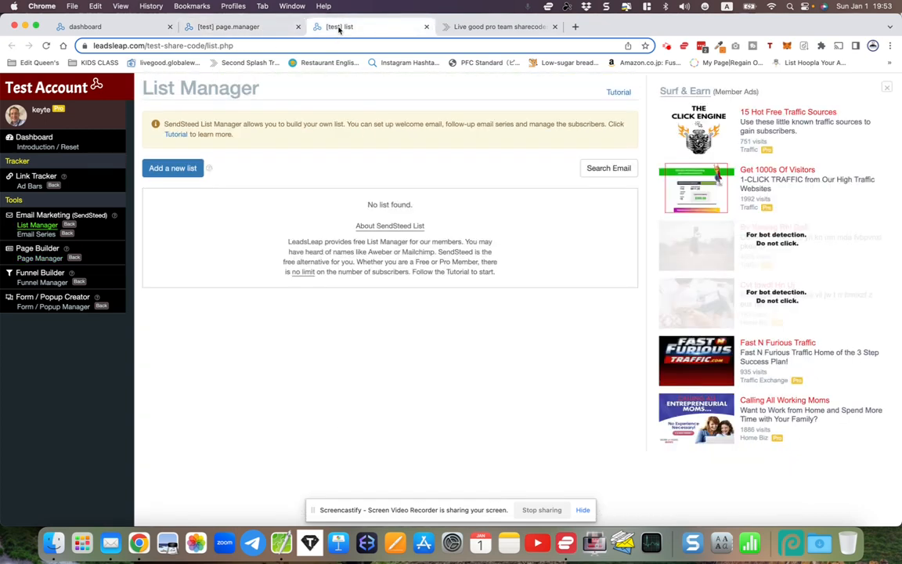
pyautogui.click(252, 28)
pyautogui.click(338, 28)
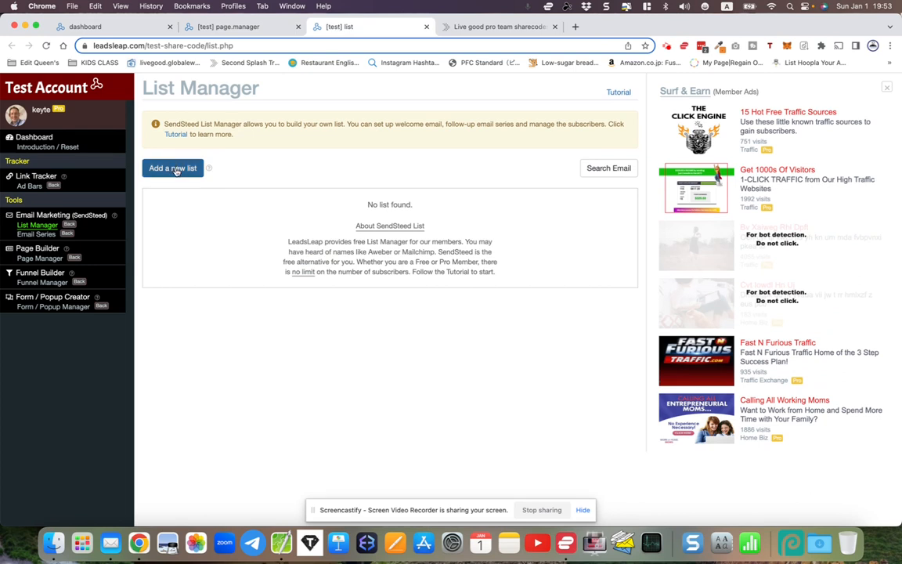
# Add a new email list named LiveGood followups
pyautogui.click(177, 171)
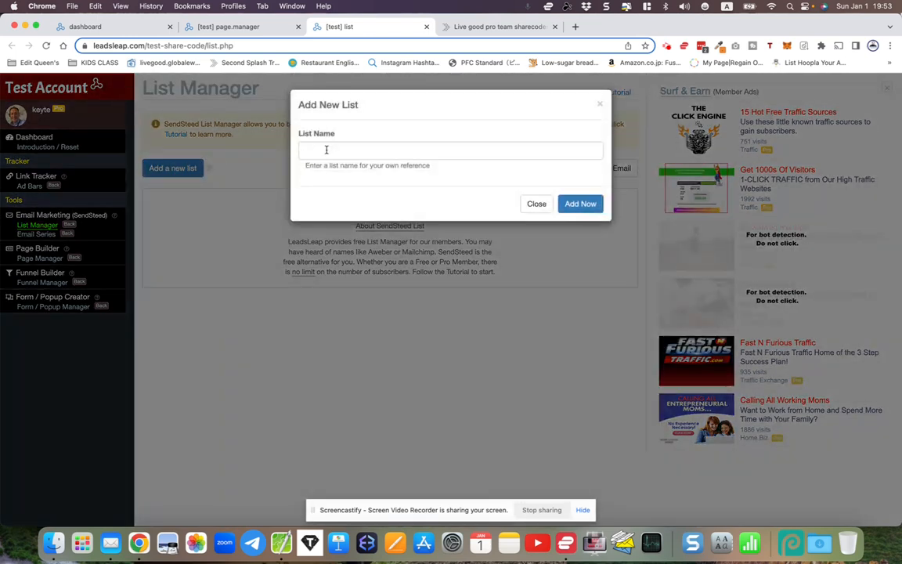
pyautogui.click(327, 150)
pyautogui.write('live')
pyautogui.click(371, 215)
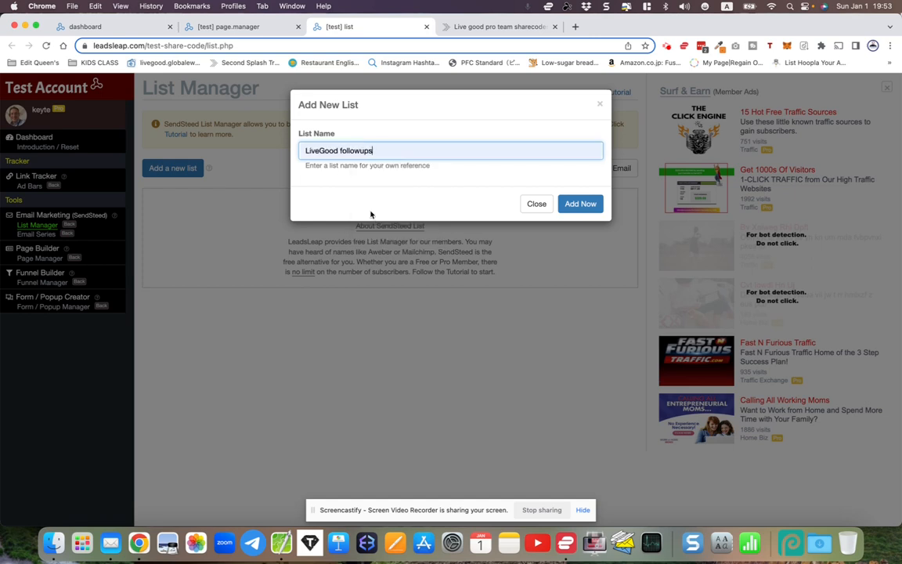
pyautogui.click(580, 204)
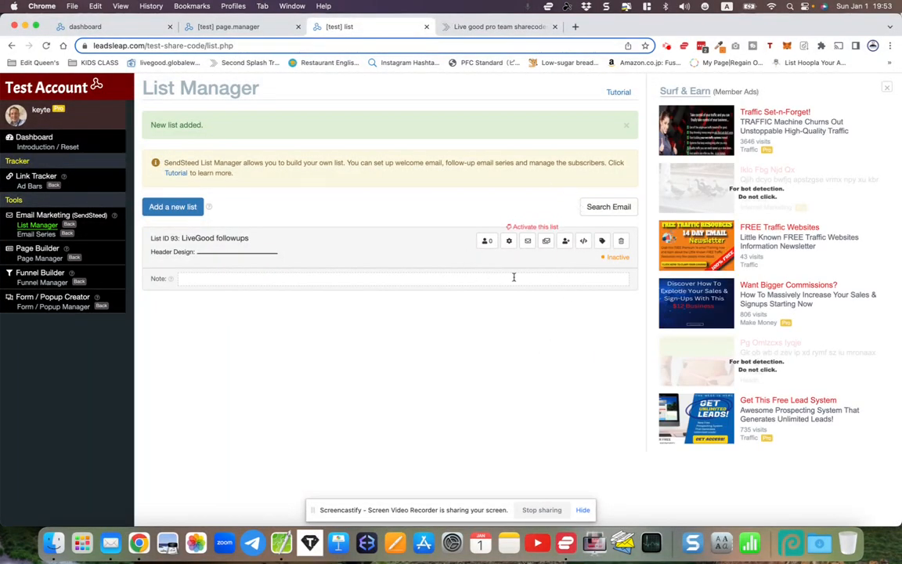
# Open the settings of the LiveGood followups list and set its brand name to LiveGood Team
pyautogui.click(508, 242)
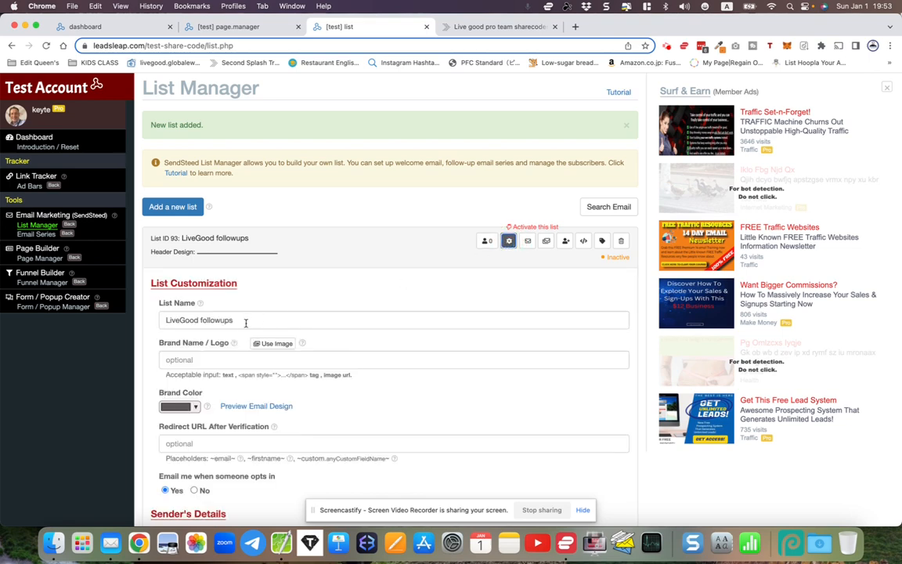
pyautogui.moveTo(166, 322); pyautogui.dragTo(262, 322)
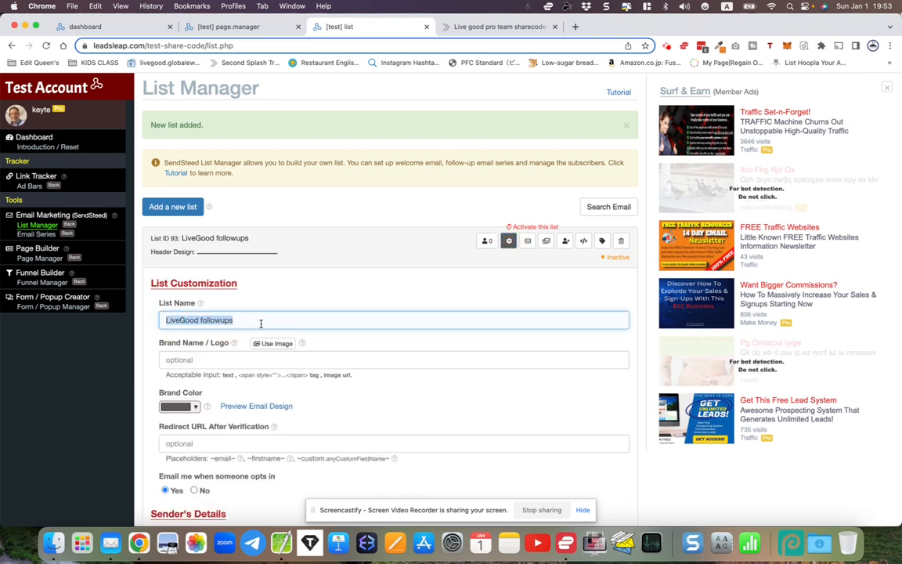
pyautogui.scroll(-3, 261, 322)
pyautogui.click(194, 280)
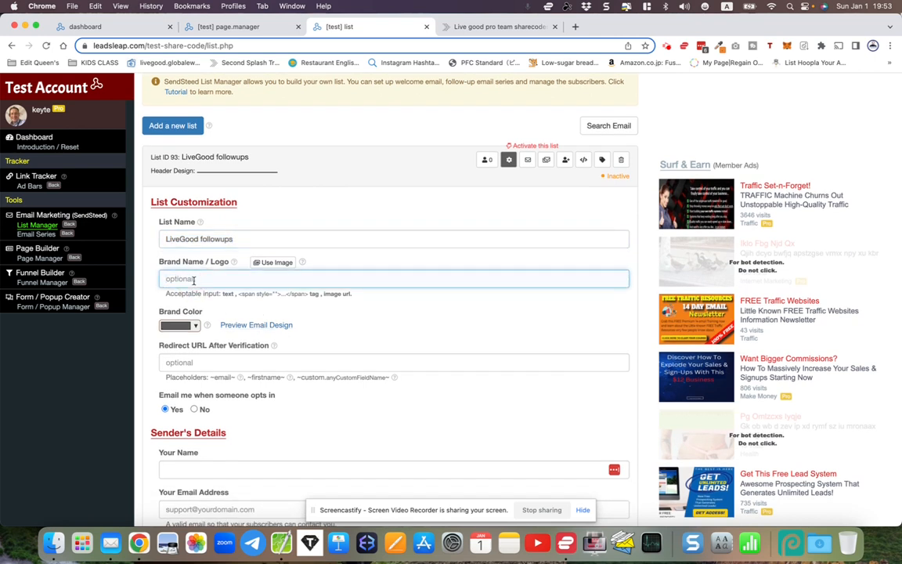
pyautogui.write('LiveGood Team')
# Set the list's brand color to bright green, #00ff00
pyautogui.click(179, 325)
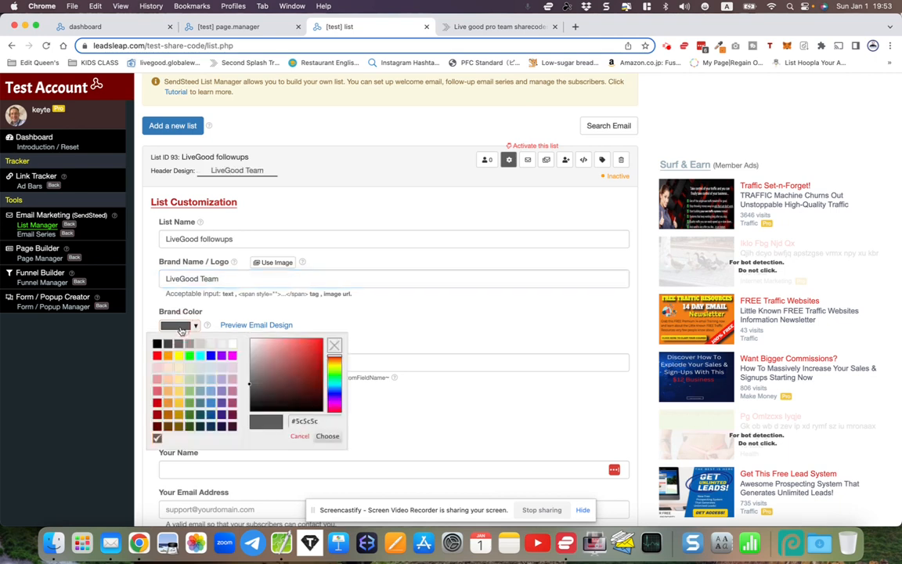
pyautogui.click(189, 357)
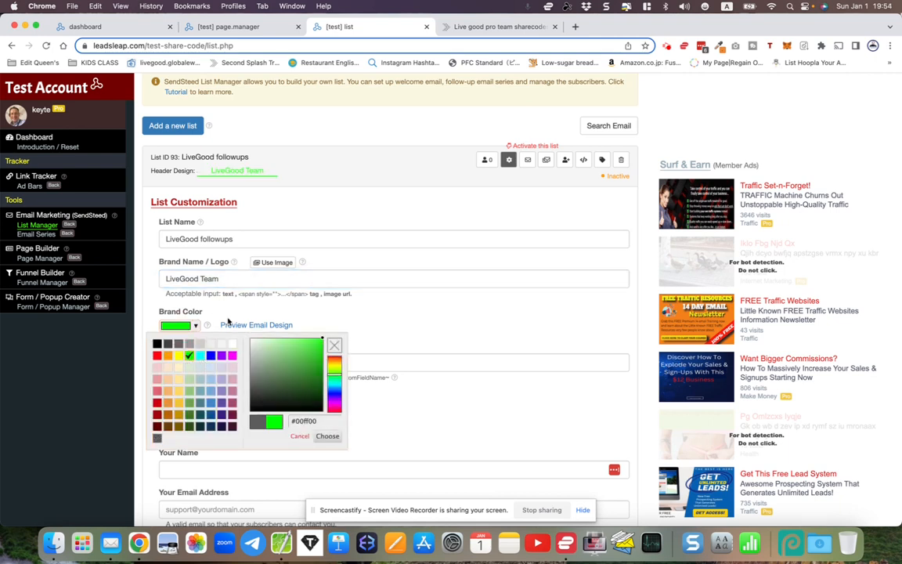
pyautogui.click(227, 322)
pyautogui.scroll(-2, 228, 321)
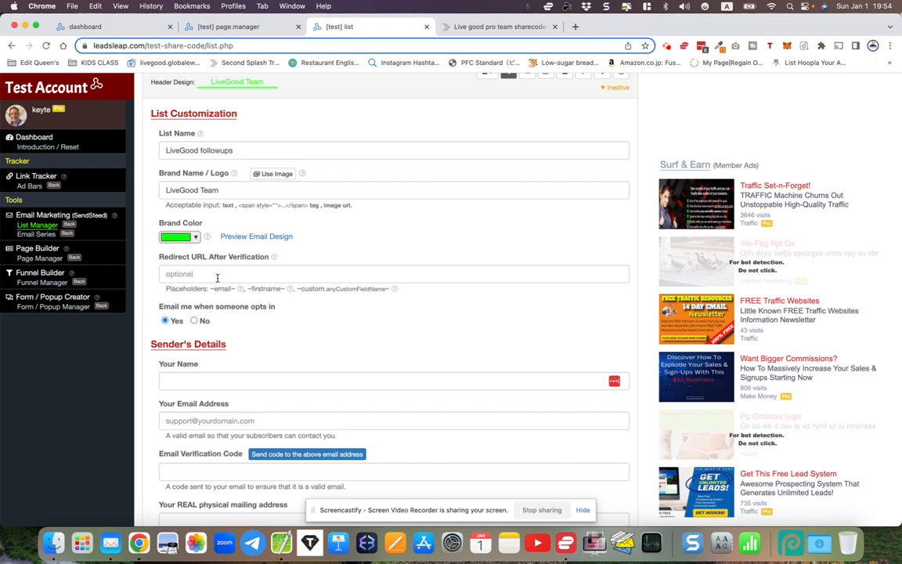
# Copy the lllpg.com link of the LiveGood Thank you 1 campaign from the Page Manager
pyautogui.click(241, 27)
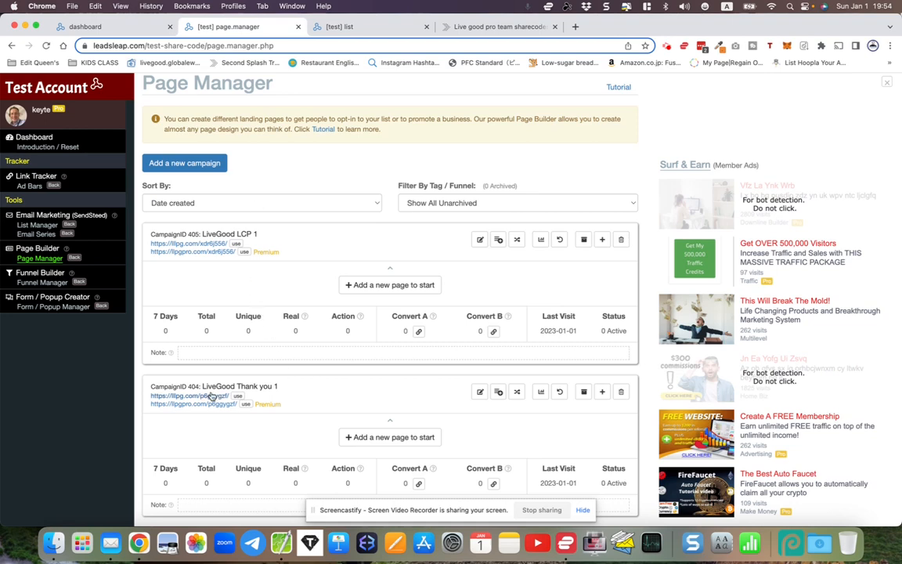
pyautogui.moveTo(149, 405); pyautogui.dragTo(238, 404)
pyautogui.click(146, 400)
pyautogui.moveTo(149, 400); pyautogui.dragTo(227, 402)
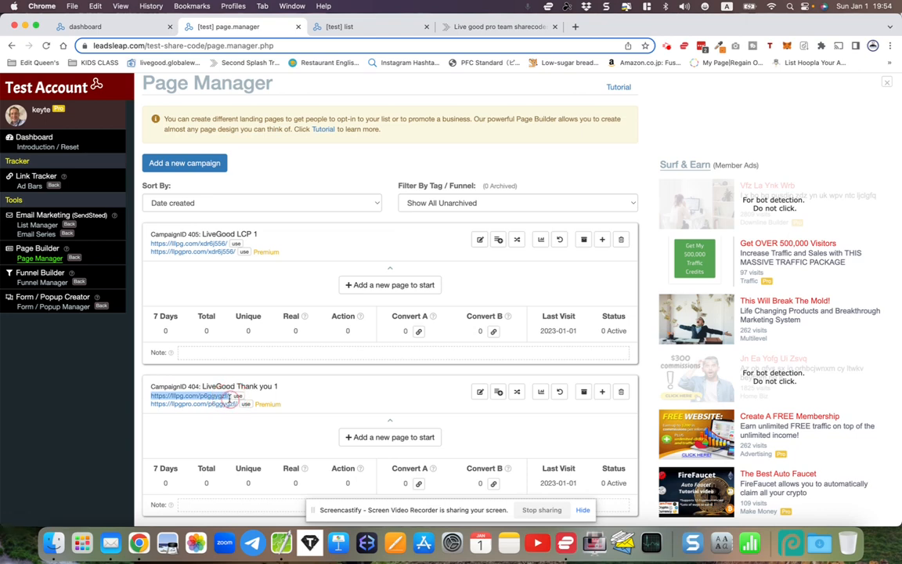
pyautogui.rightClick(220, 398)
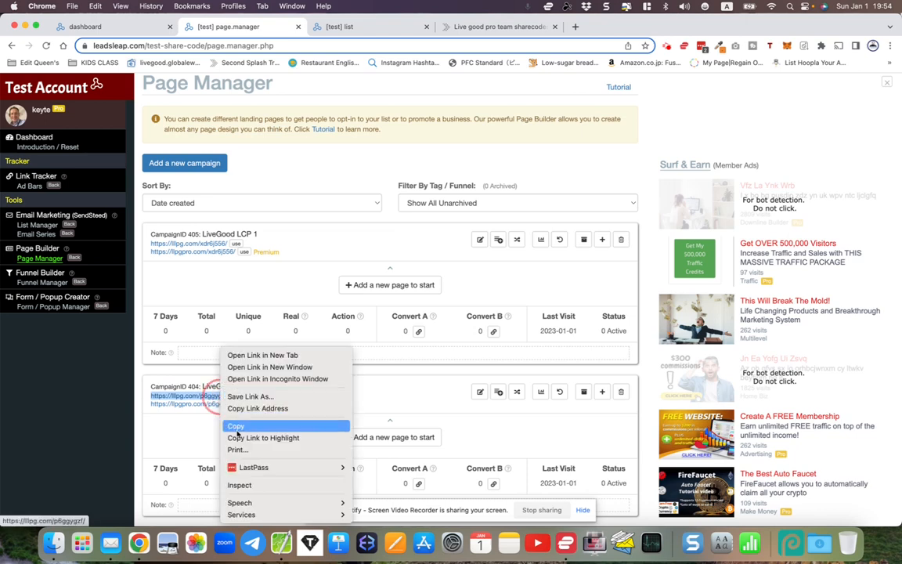
pyautogui.click(235, 425)
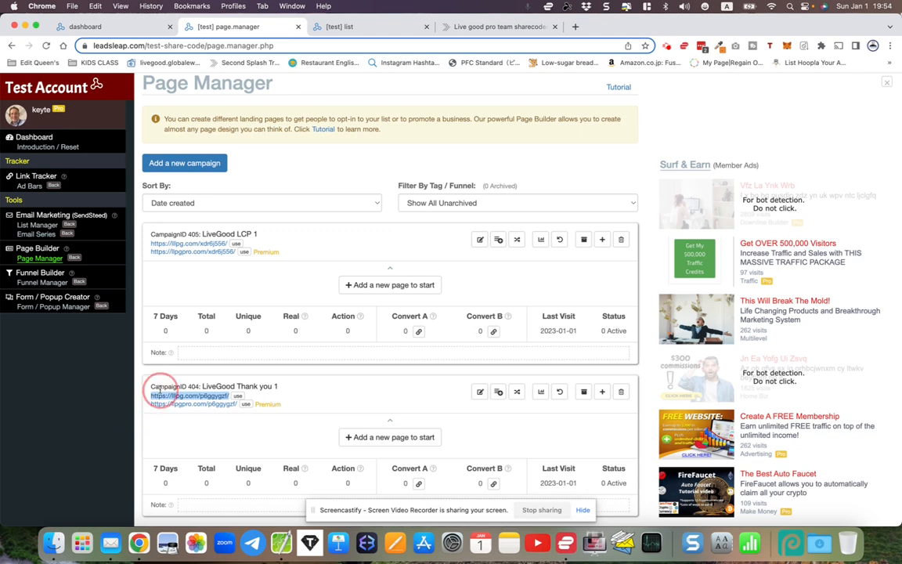
pyautogui.rightClick(168, 397)
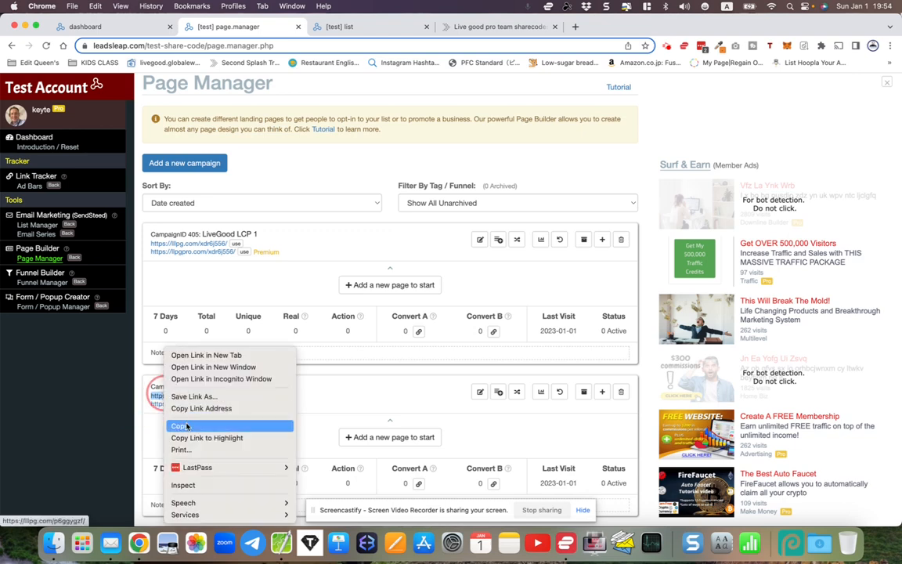
pyautogui.click(180, 425)
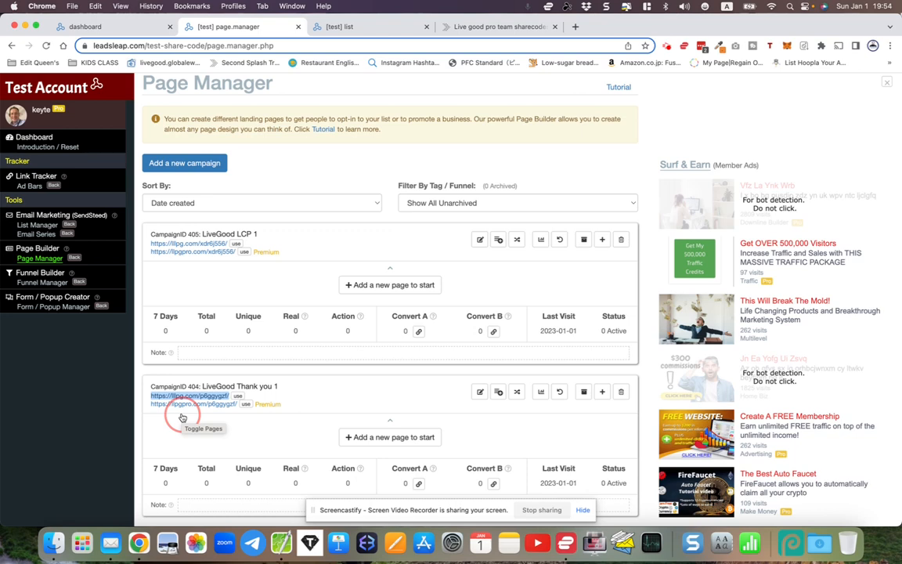
# In the LiveGood followups list settings, paste the copied thank-you page link as the redirect URL after verification and keep opt-in notifications on Yes
pyautogui.click(365, 28)
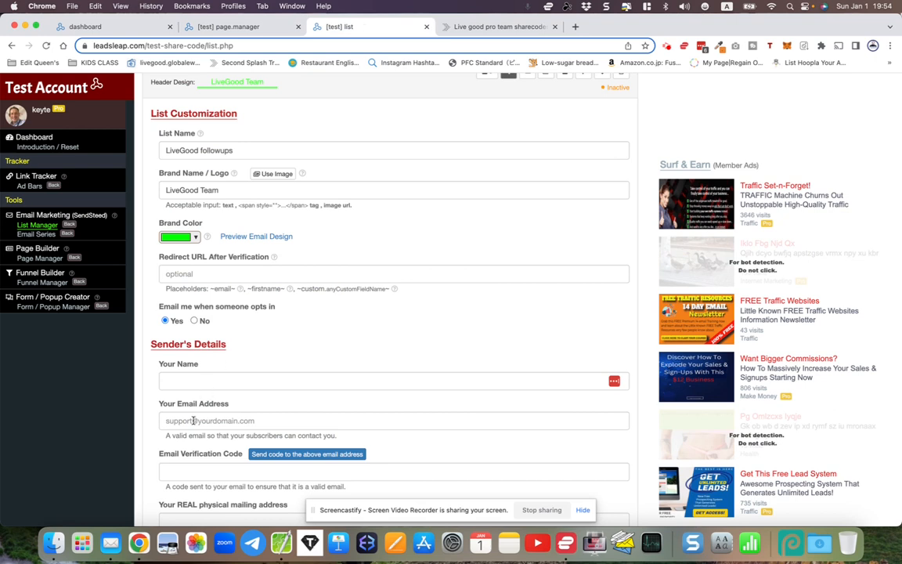
pyautogui.rightClick(172, 275)
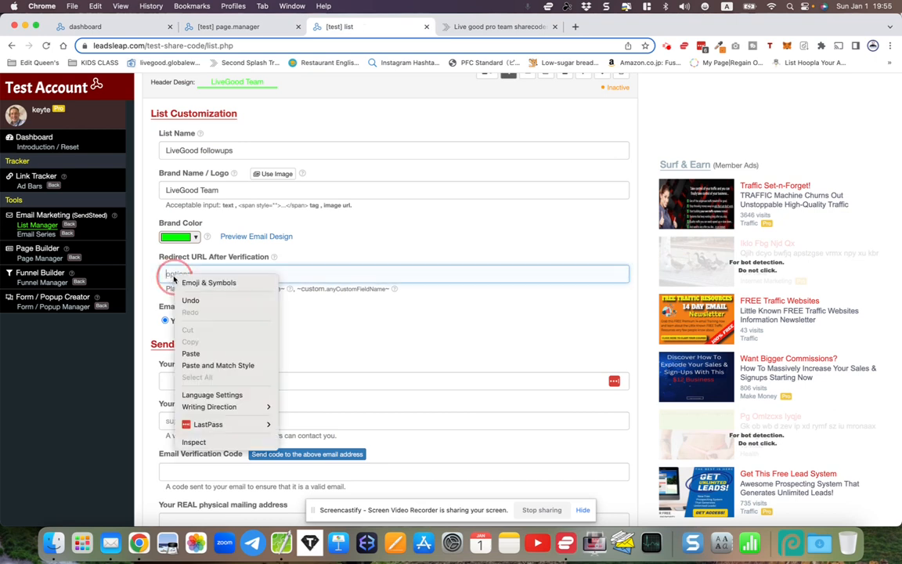
pyautogui.click(191, 355)
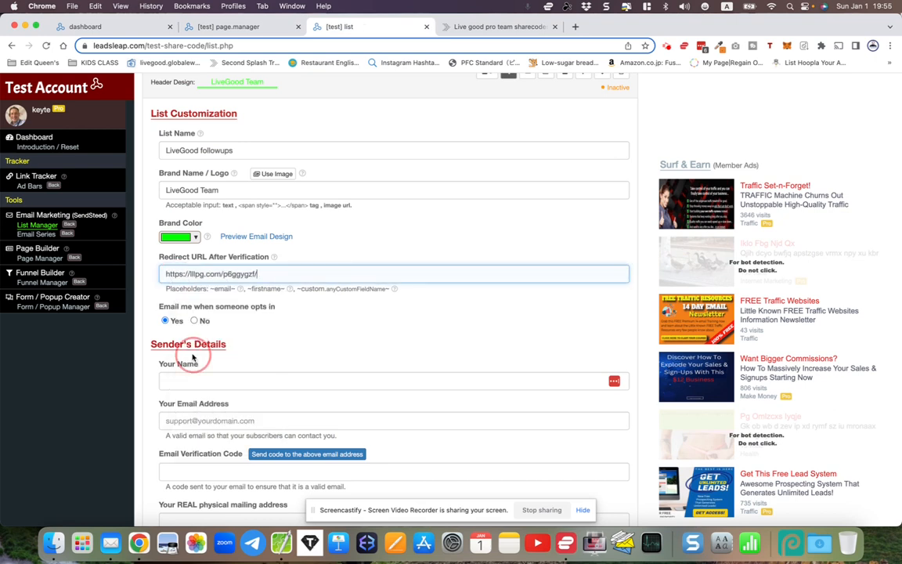
pyautogui.scroll(-1, 188, 314)
pyautogui.click(167, 291)
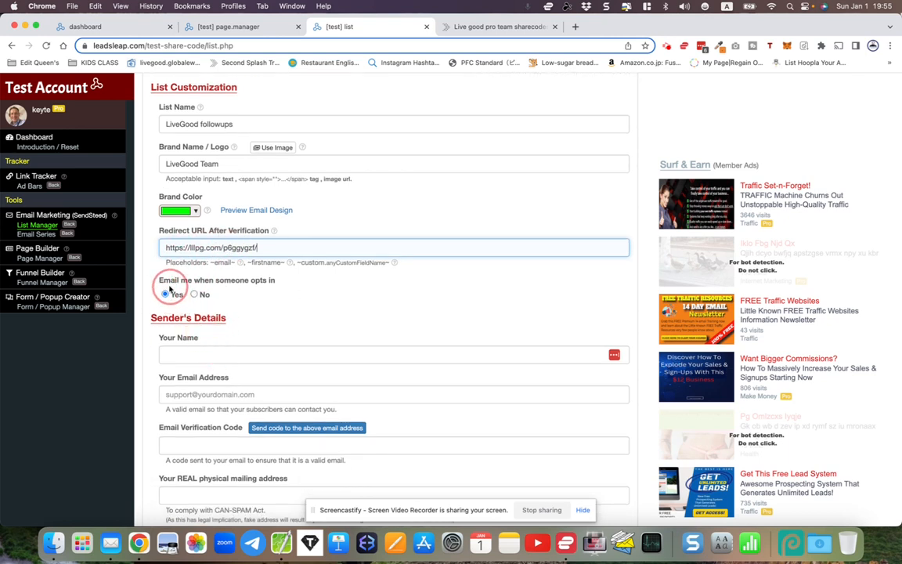
pyautogui.click(193, 292)
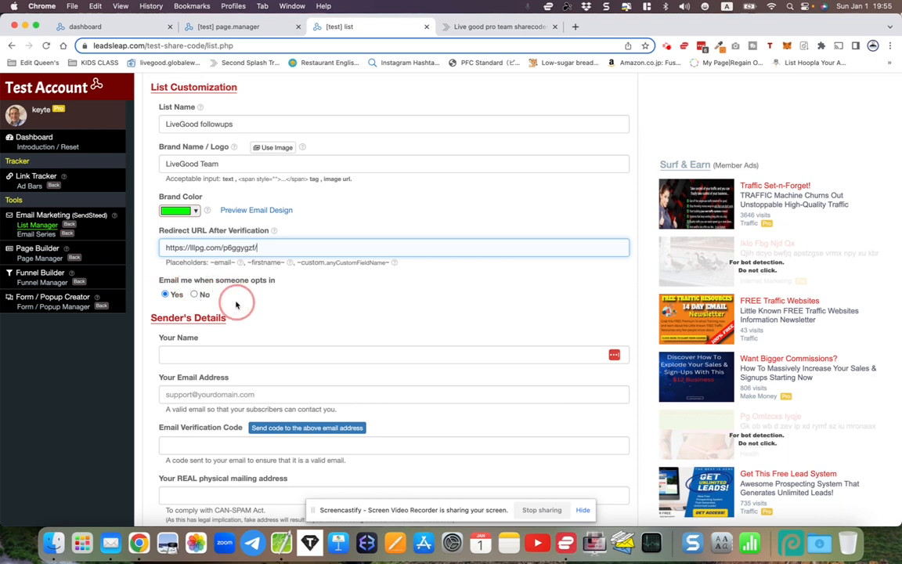
# Fill in the sender's full name and email address in the list's sender details
pyautogui.click(183, 355)
pyautogui.write('Edward')
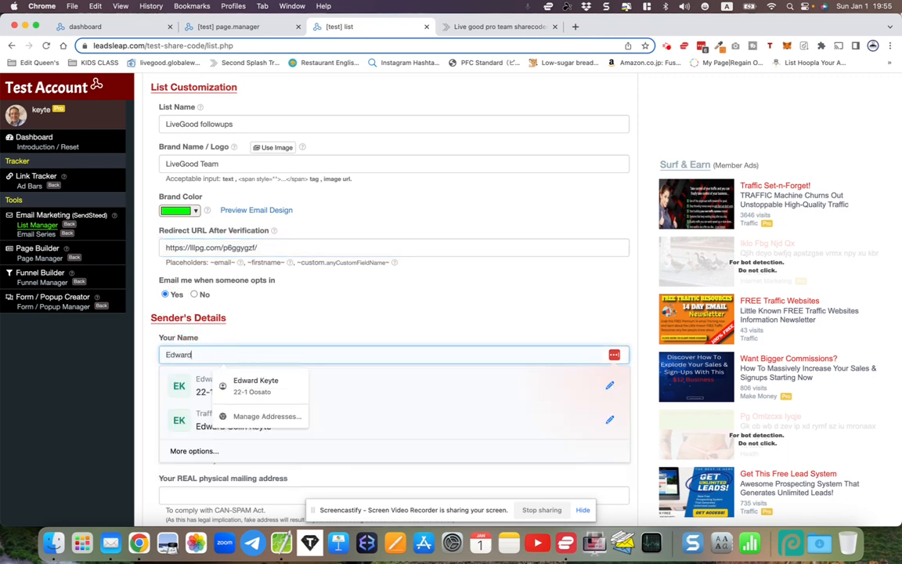
pyautogui.write(' Keyte')
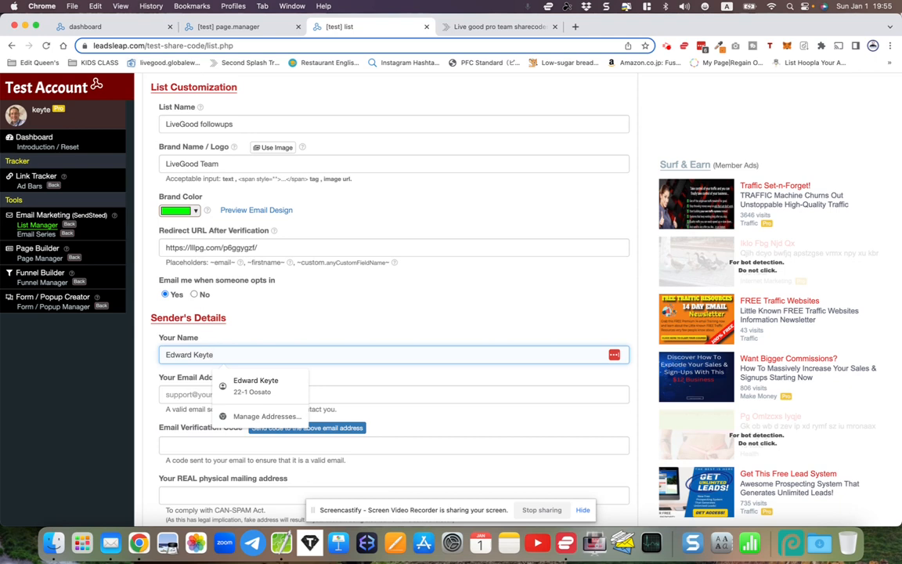
pyautogui.press('Tab')
pyautogui.scroll(-2, 392, 313)
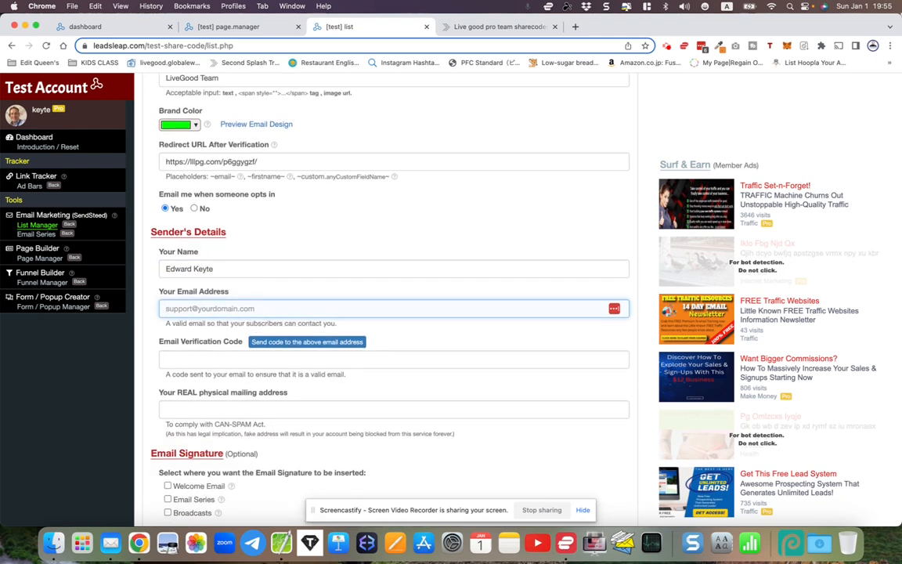
pyautogui.click(145, 332)
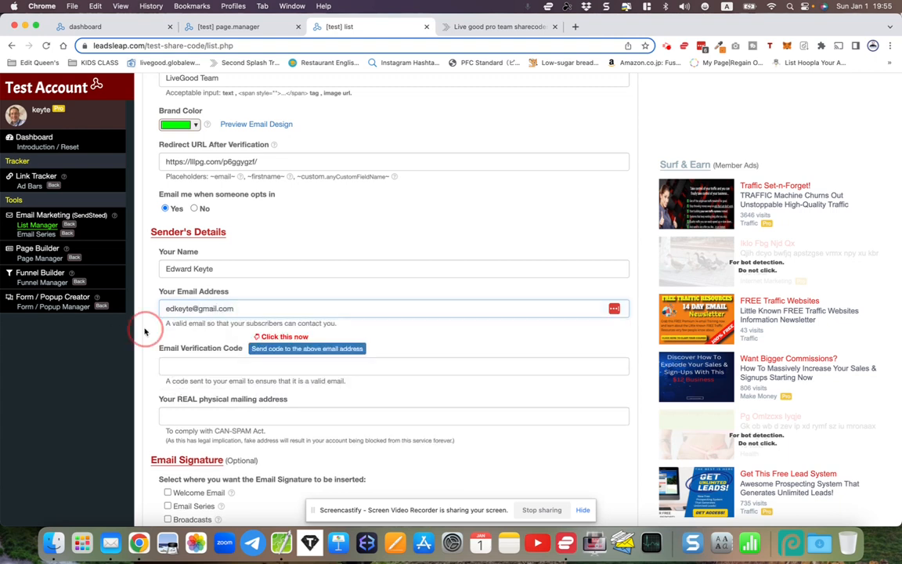
# Send the email verification code to the sender's address and acknowledge the notice
pyautogui.scroll(-1, 145, 332)
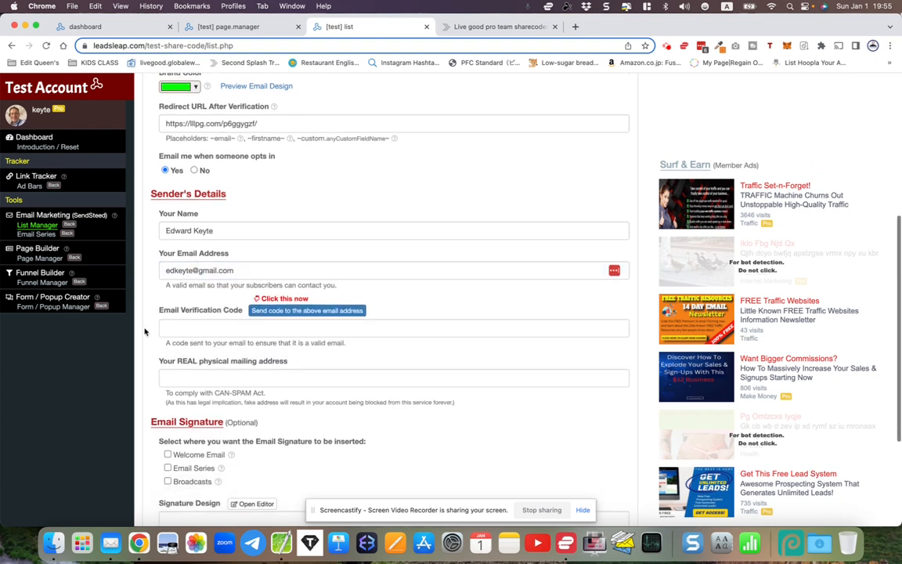
pyautogui.click(274, 311)
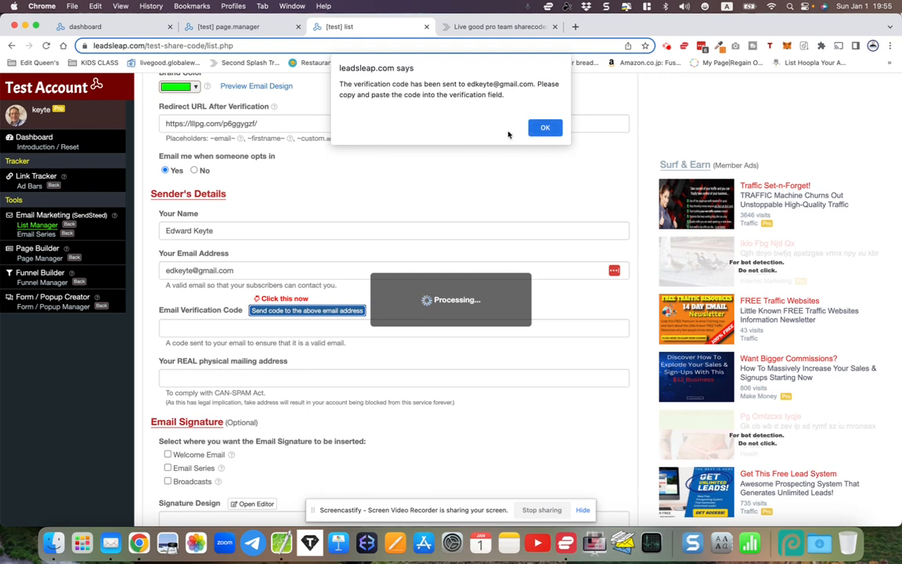
pyautogui.click(541, 130)
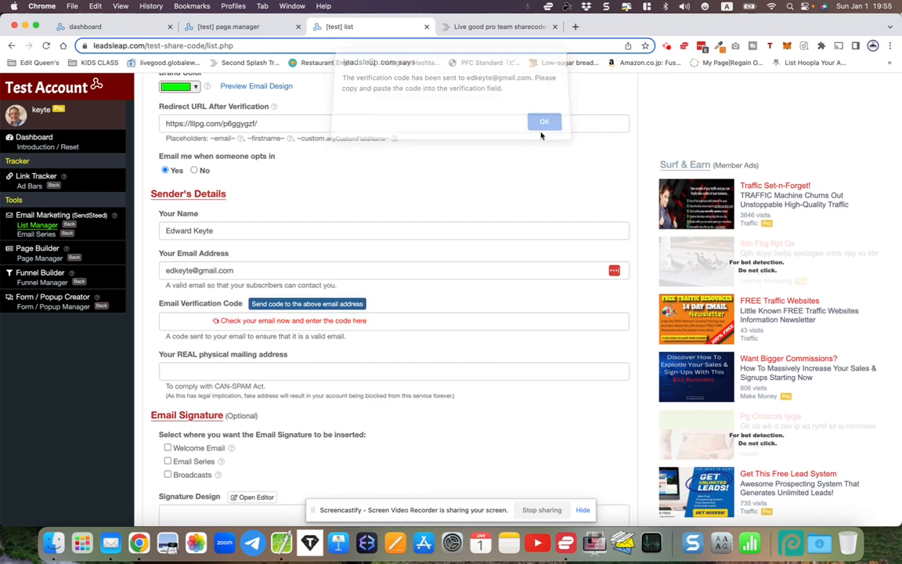
pyautogui.click(171, 320)
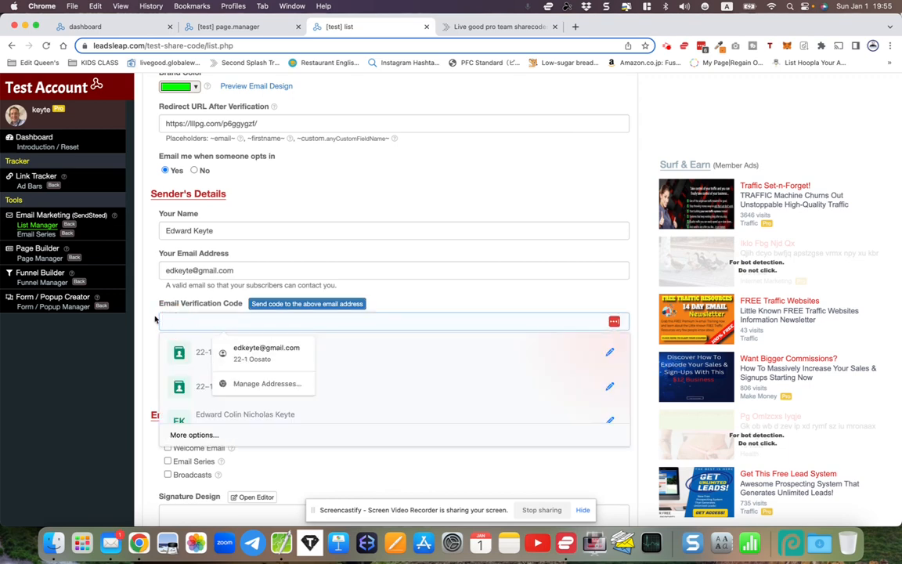
pyautogui.press('Escape')
# Switch to Mail and copy the verification code from the newest LeadsLeap email
pyautogui.click(110, 543)
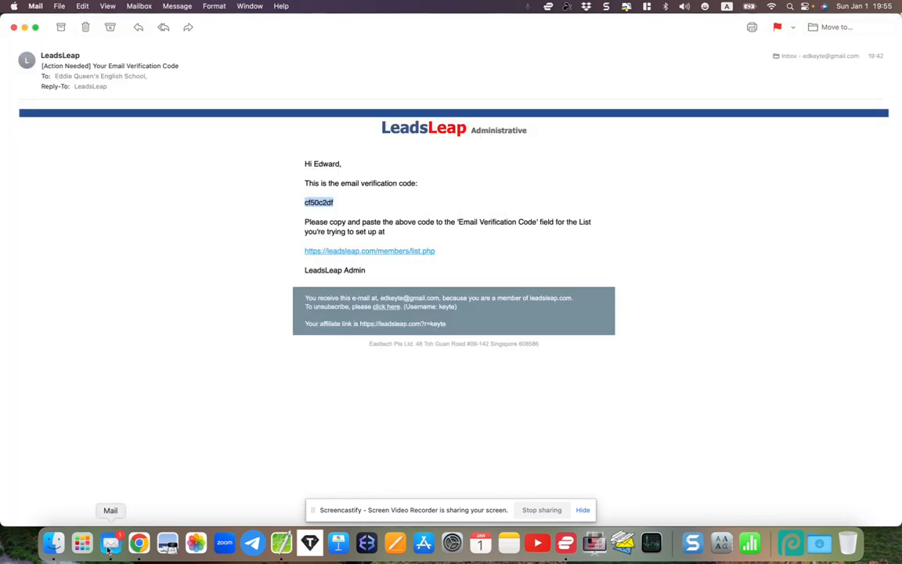
pyautogui.click(14, 28)
pyautogui.doubleClick(164, 62)
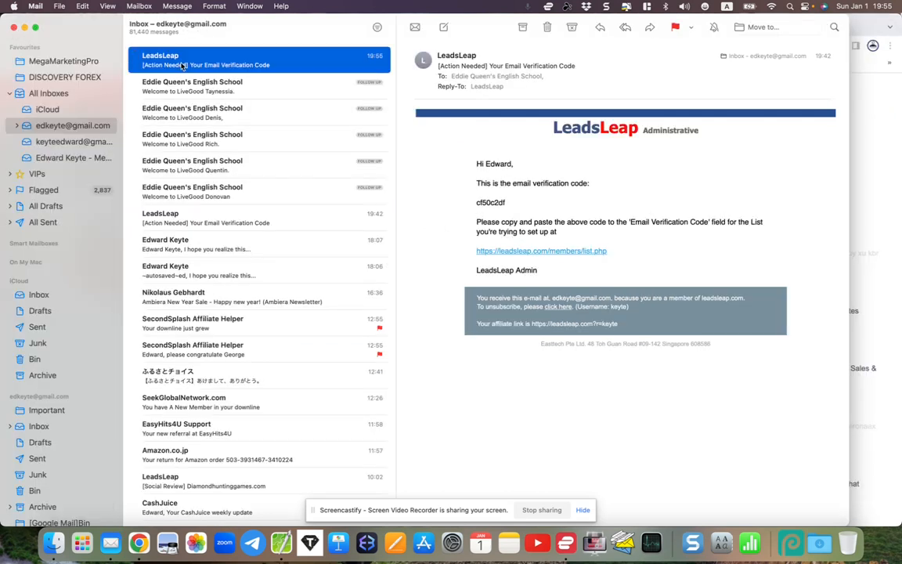
pyautogui.doubleClick(306, 202)
pyautogui.rightClick(306, 204)
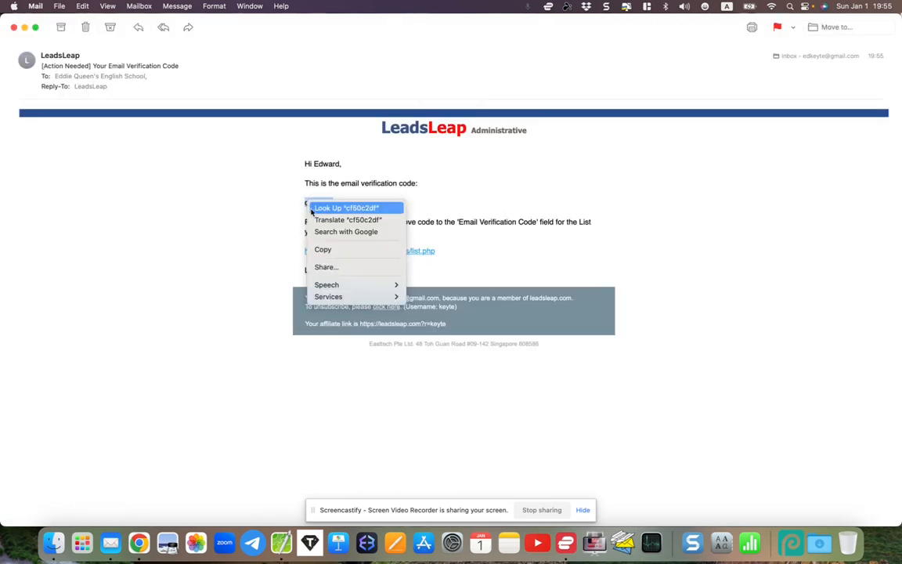
pyautogui.click(322, 249)
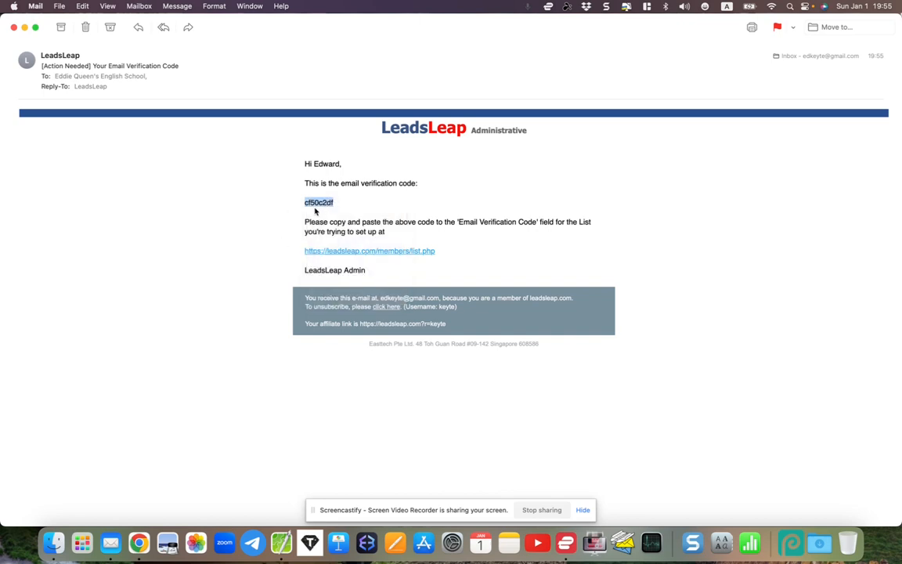
# Switch back to Chrome and paste the copied code as the list's email verification code
pyautogui.click(139, 543)
pyautogui.rightClick(170, 323)
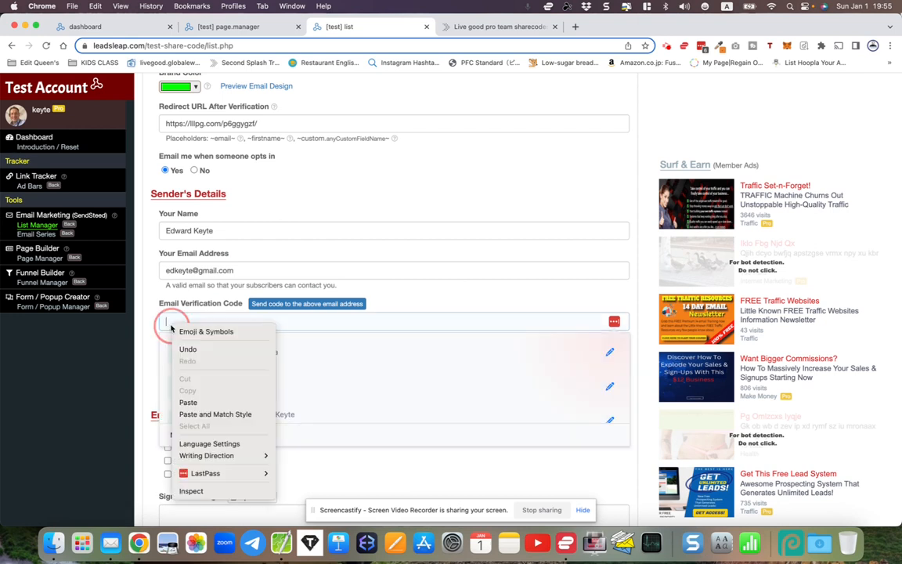
pyautogui.click(188, 402)
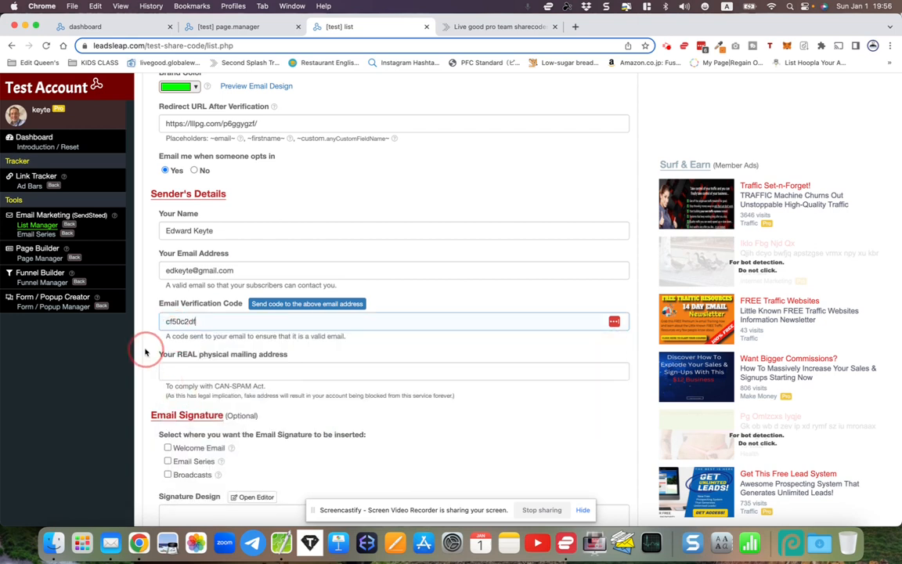
# Fill in the sender's real physical mailing address using the saved address suggestion
pyautogui.click(180, 370)
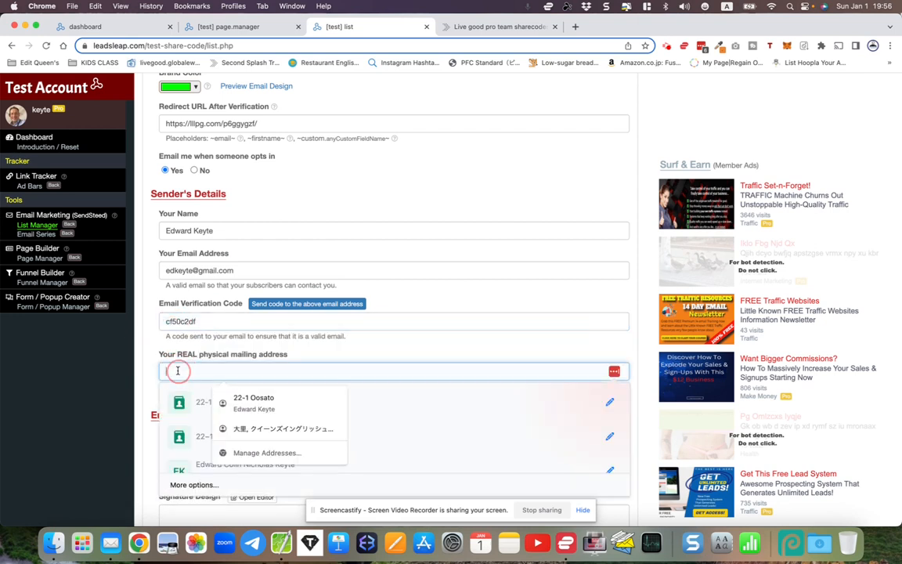
pyautogui.click(240, 403)
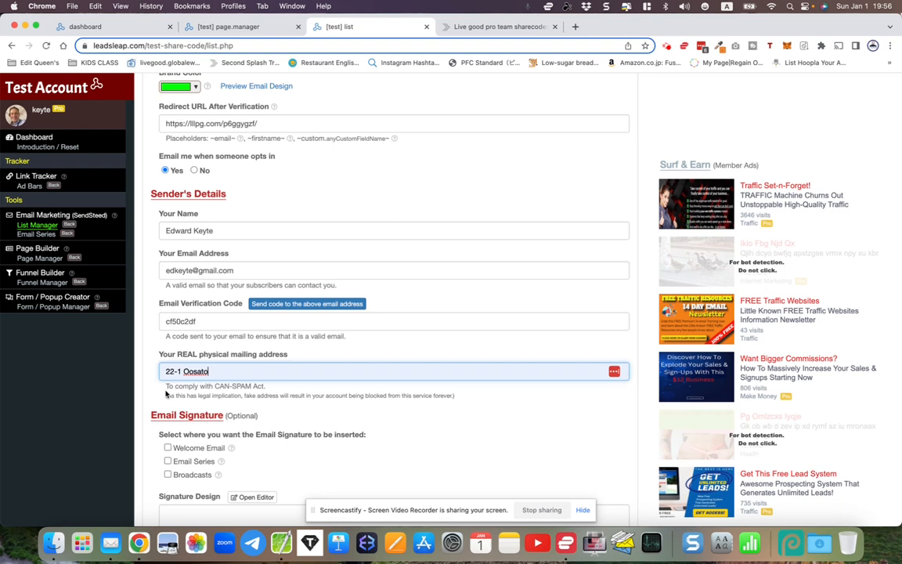
pyautogui.moveTo(167, 385); pyautogui.dragTo(306, 395)
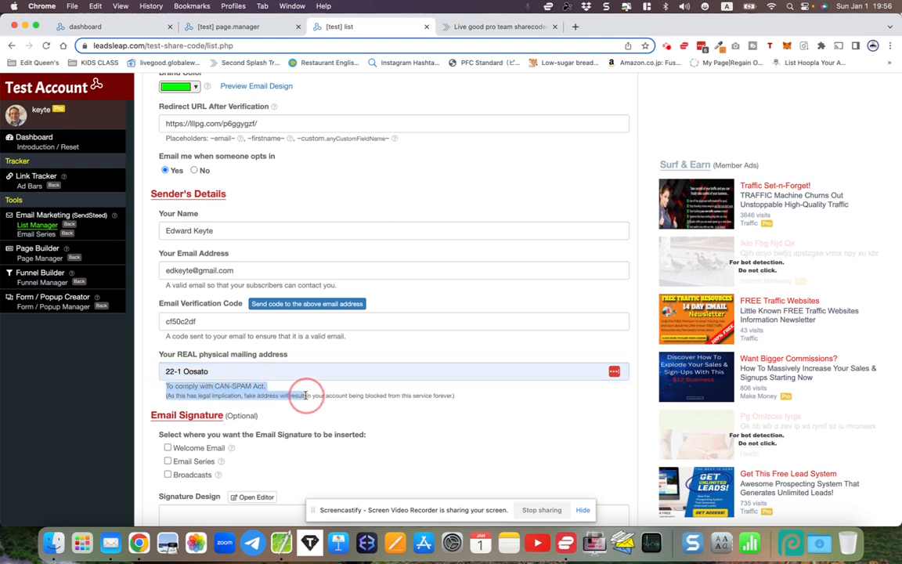
pyautogui.click(137, 398)
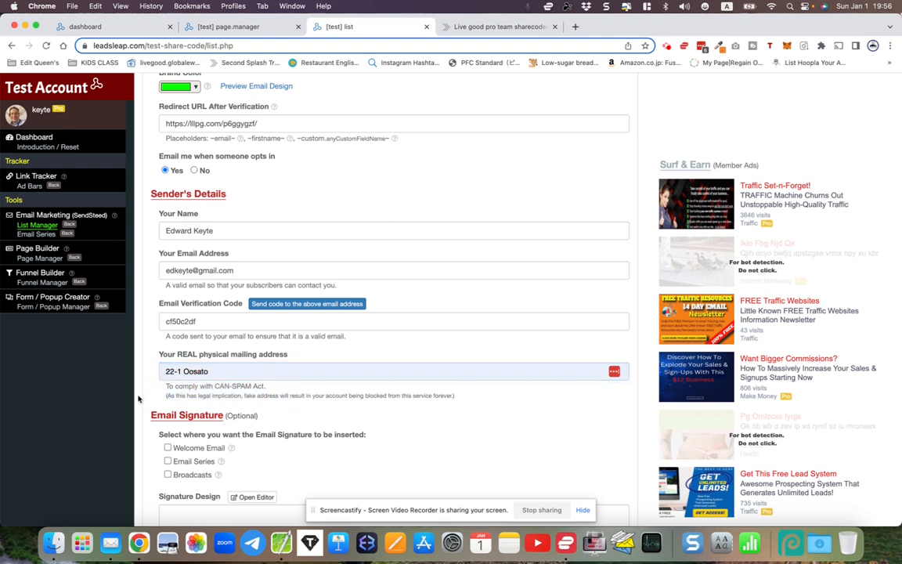
# Enable the email signature for Welcome Email, Email Series and Broadcasts
pyautogui.scroll(-3, 138, 399)
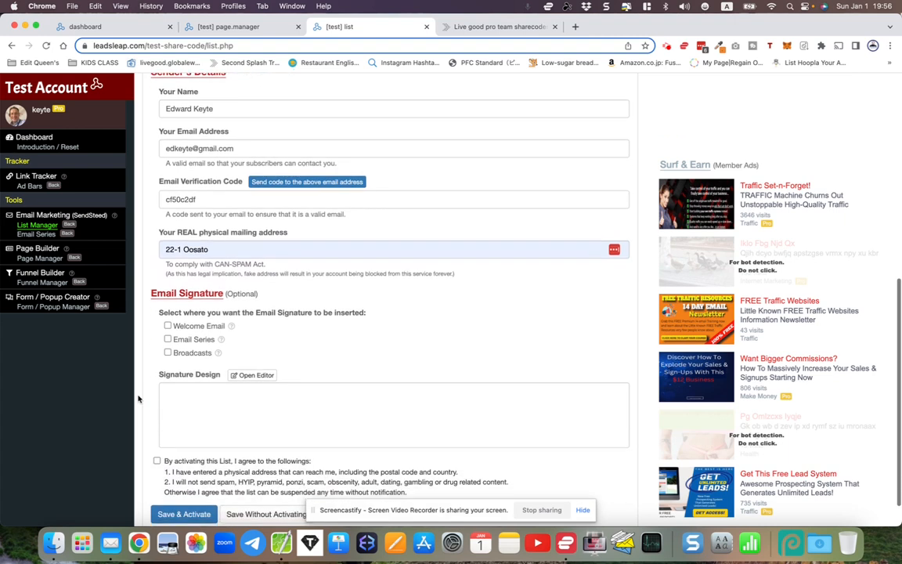
pyautogui.click(168, 327)
pyautogui.click(167, 339)
pyautogui.click(168, 354)
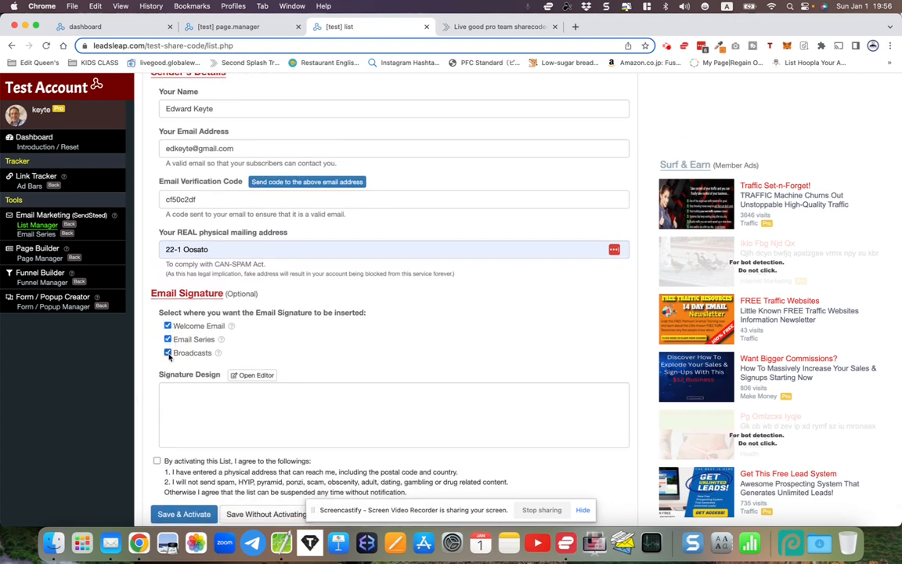
# Open the signature editor and enter the sender's full name as the signature's first line
pyautogui.click(180, 393)
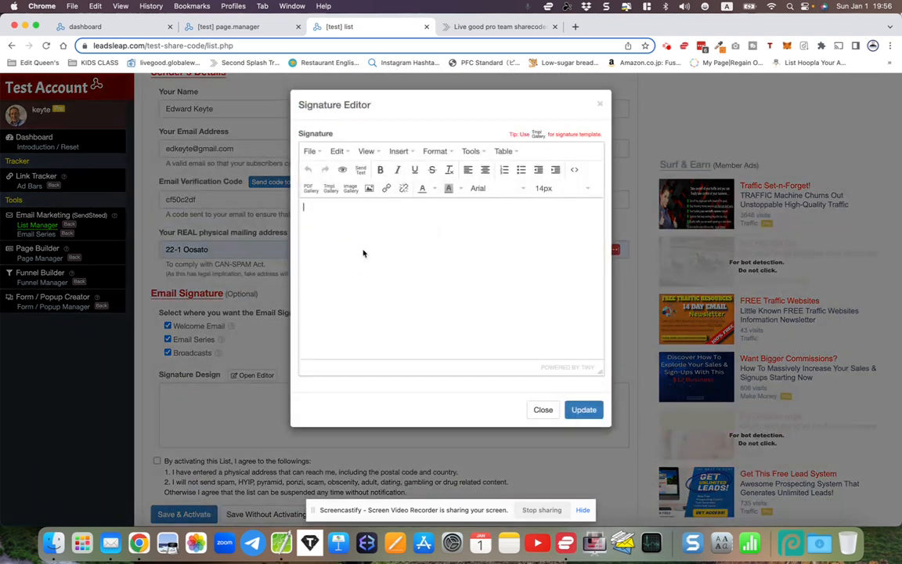
pyautogui.write('Edward Keyte')
pyautogui.moveTo(304, 207); pyautogui.dragTo(365, 208)
pyautogui.click(343, 231)
# Copy the sender's Facebook profile URL from the browser's address suggestions and paste it below the name in the signature
pyautogui.click(575, 26)
pyautogui.write('face')
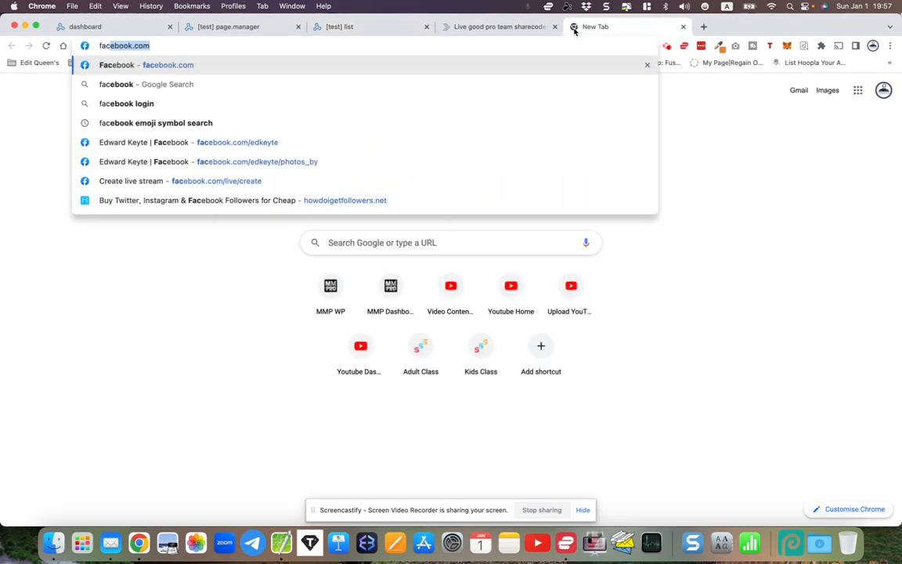
pyautogui.press('Down')
pyautogui.press('Down')
pyautogui.press('Down')
pyautogui.press('Down')
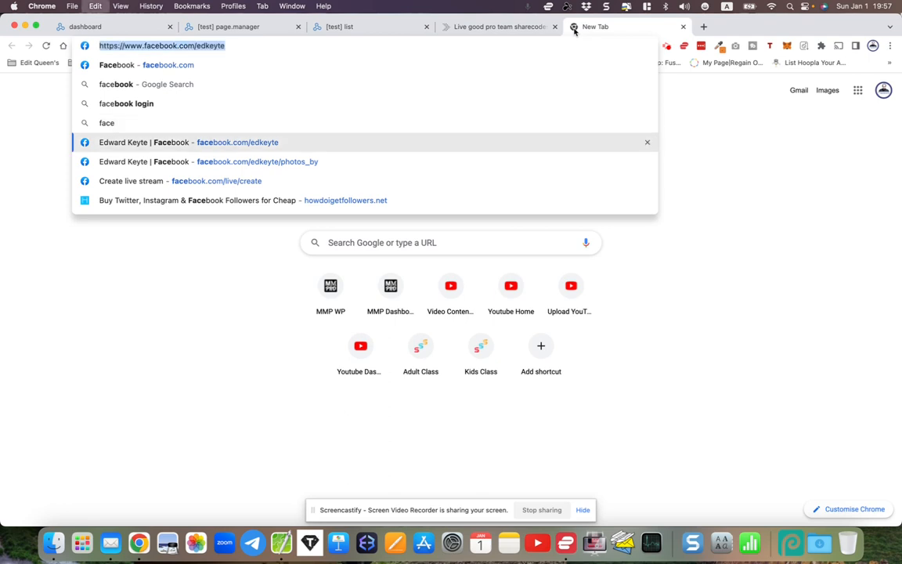
pyautogui.press('super+w')
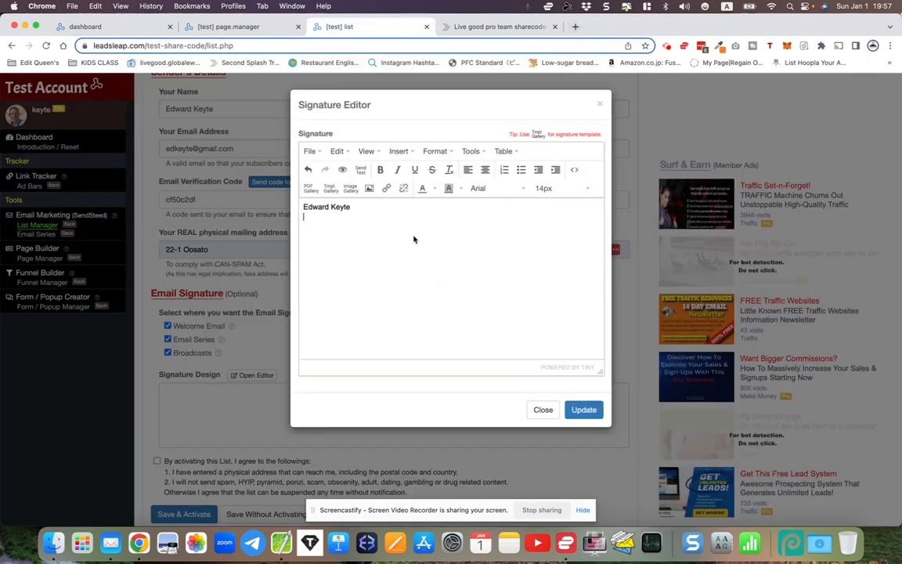
pyautogui.press('super+v')
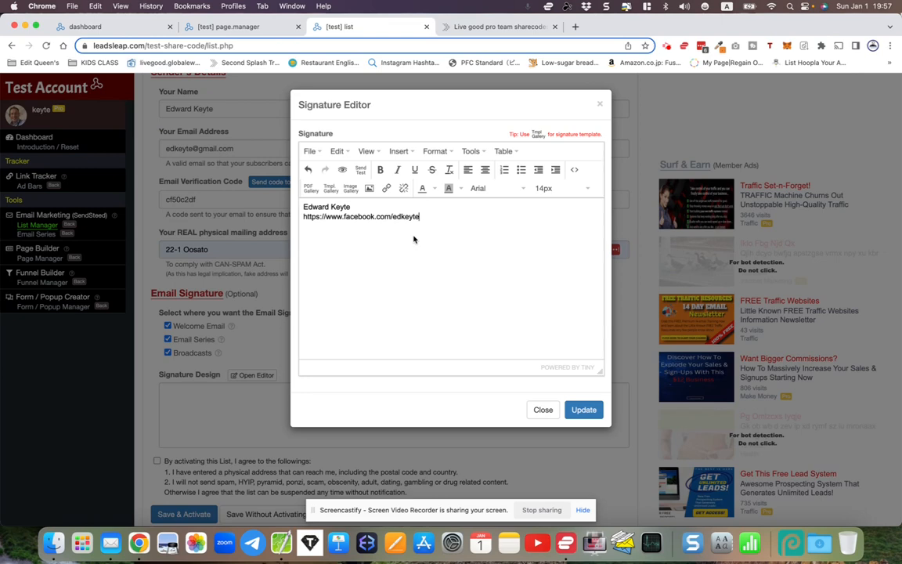
# Turn the Facebook URL text in the signature into a hyperlink to that same profile address
pyautogui.moveTo(422, 216); pyautogui.dragTo(304, 213)
pyautogui.press('super+c')
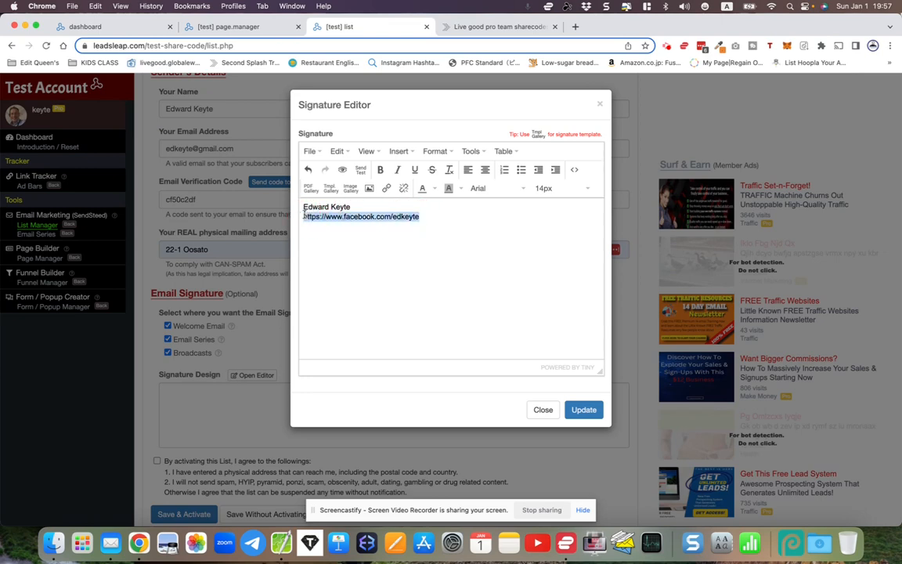
pyautogui.click(385, 188)
pyautogui.press('super+v')
pyautogui.press('Return')
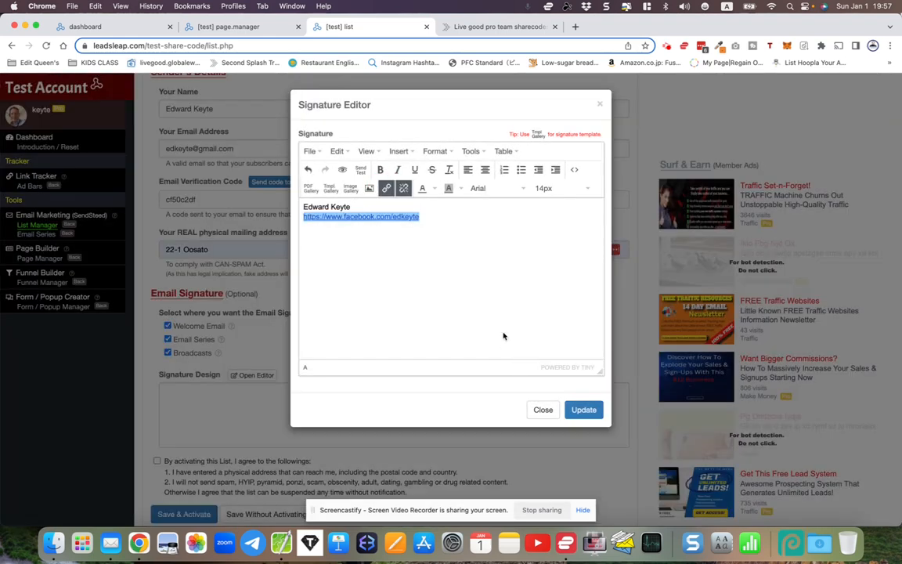
pyautogui.click(484, 291)
pyautogui.press('Return')
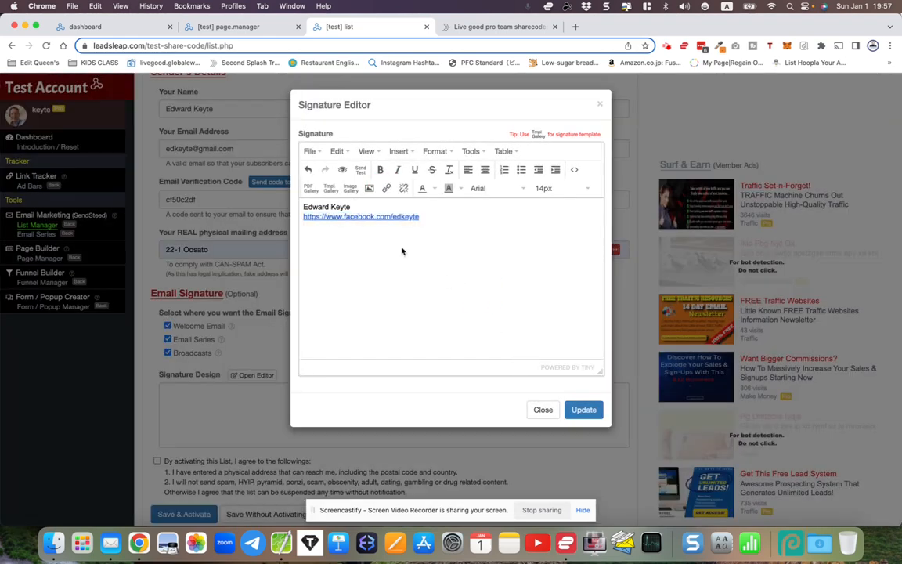
pyautogui.click(369, 189)
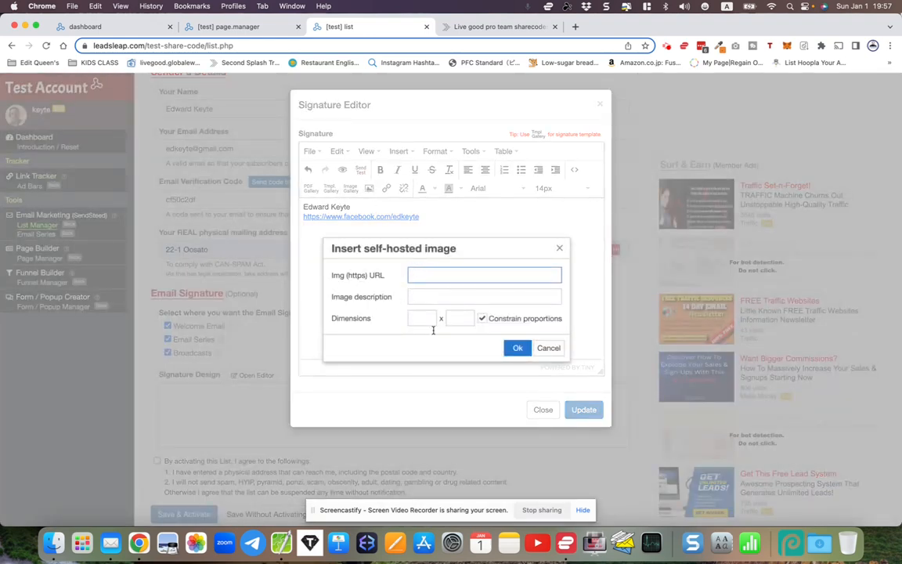
pyautogui.click(548, 347)
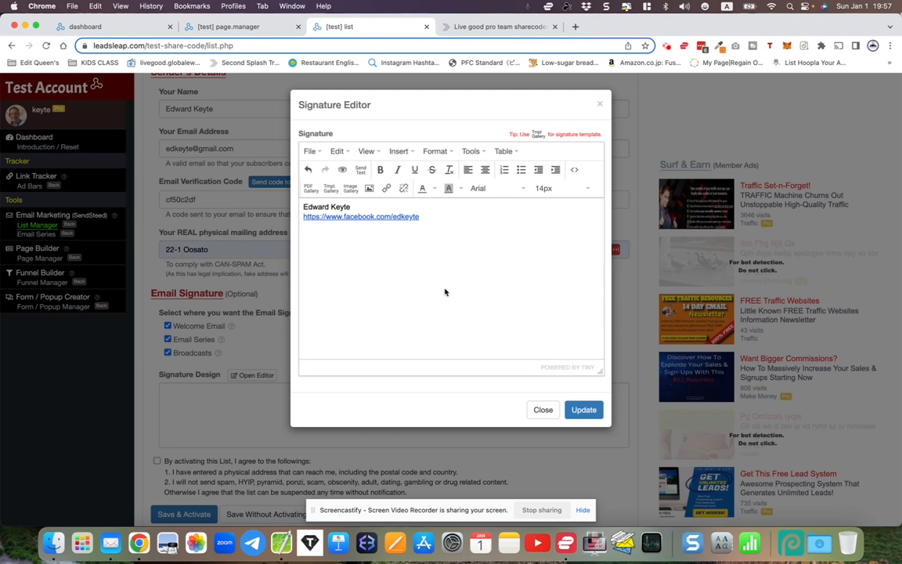
# Apply the finished signature to the list's signature design
pyautogui.click(420, 217)
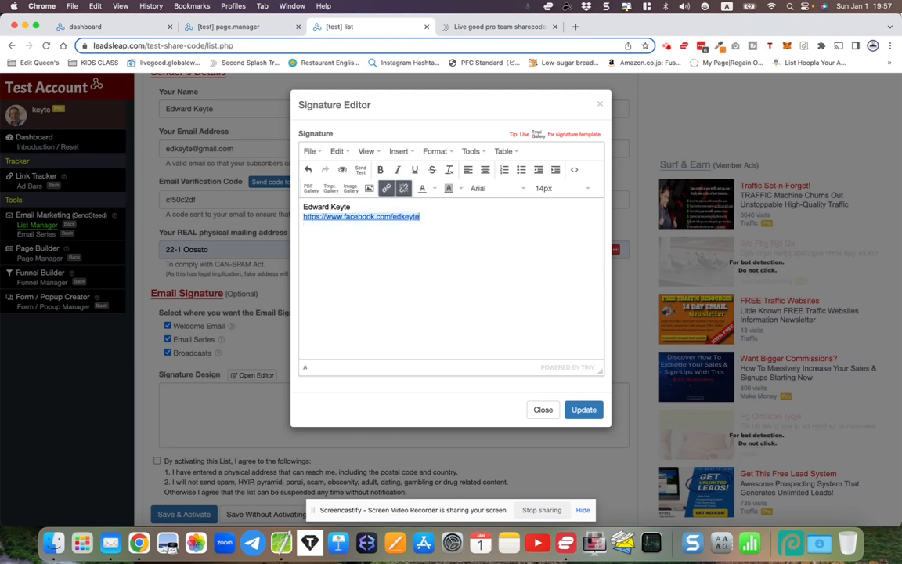
pyautogui.click(583, 410)
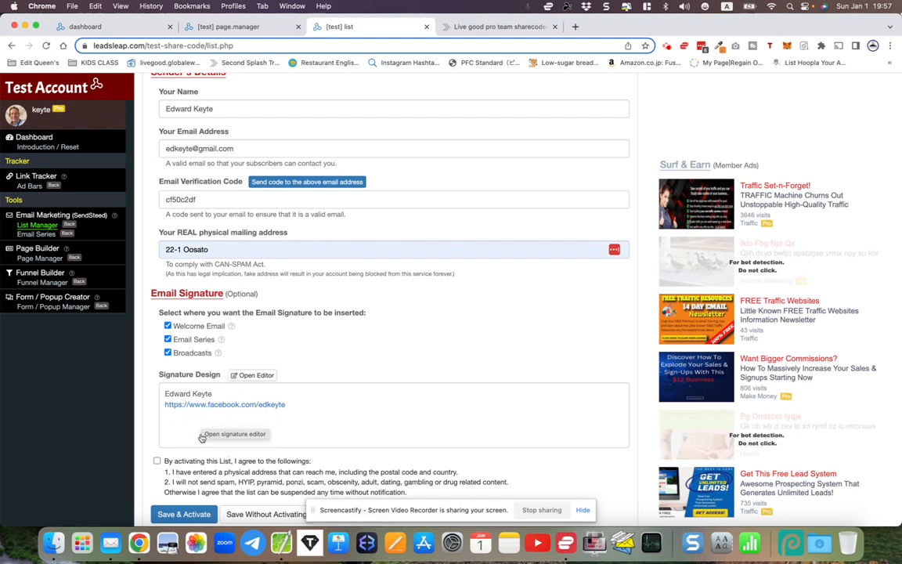
# Agree to the list activation terms, save and activate the LiveGood followups list, and collapse its settings
pyautogui.scroll(-1, 156, 464)
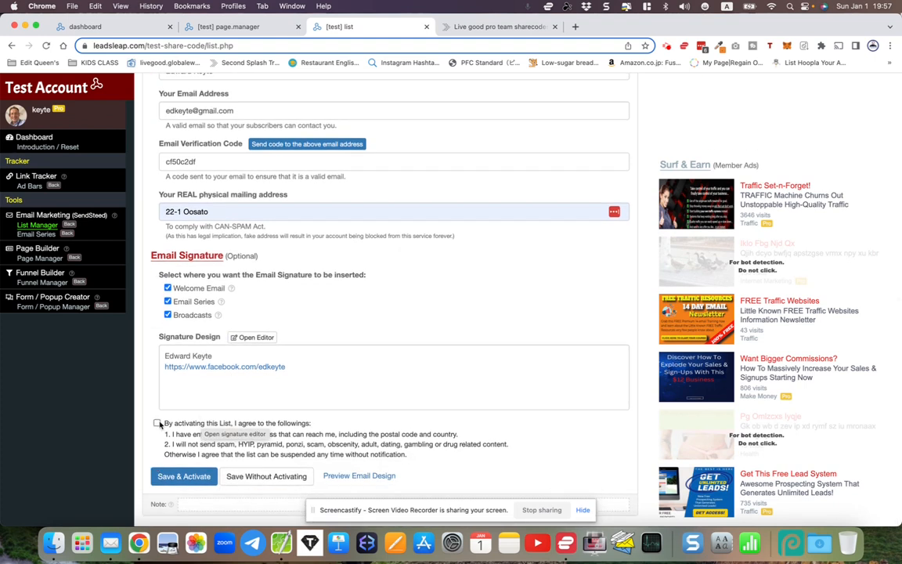
pyautogui.click(157, 423)
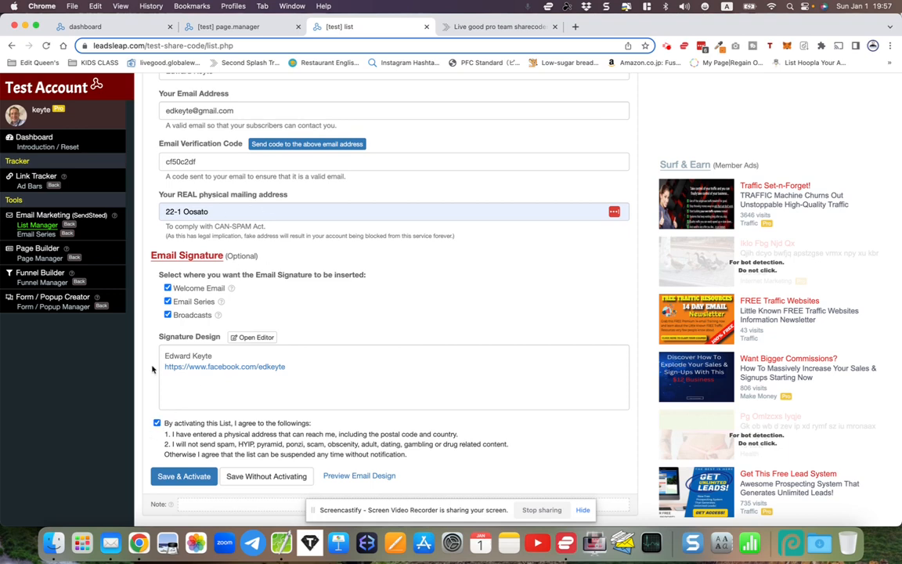
pyautogui.click(181, 483)
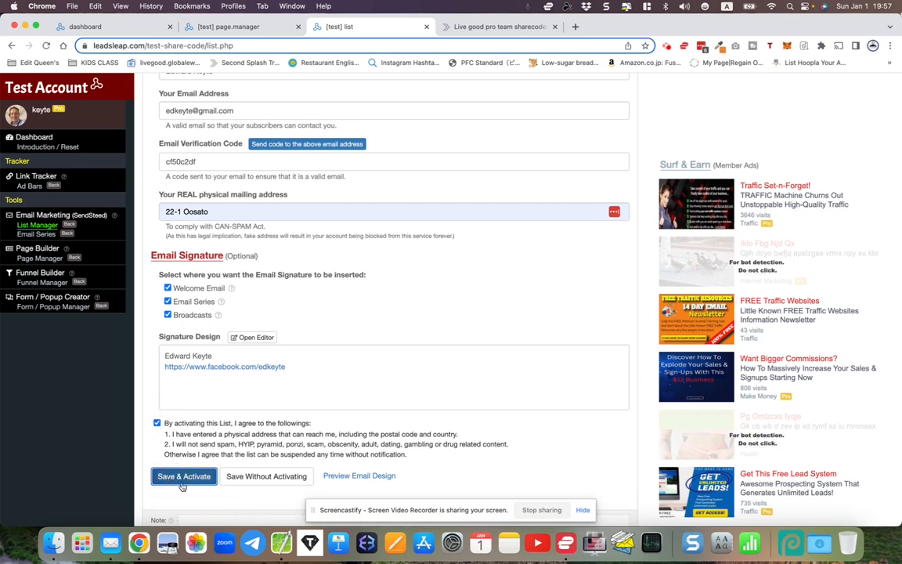
pyautogui.scroll(2, 226, 345)
pyautogui.scroll(5, 226, 345)
pyautogui.scroll(2, 226, 345)
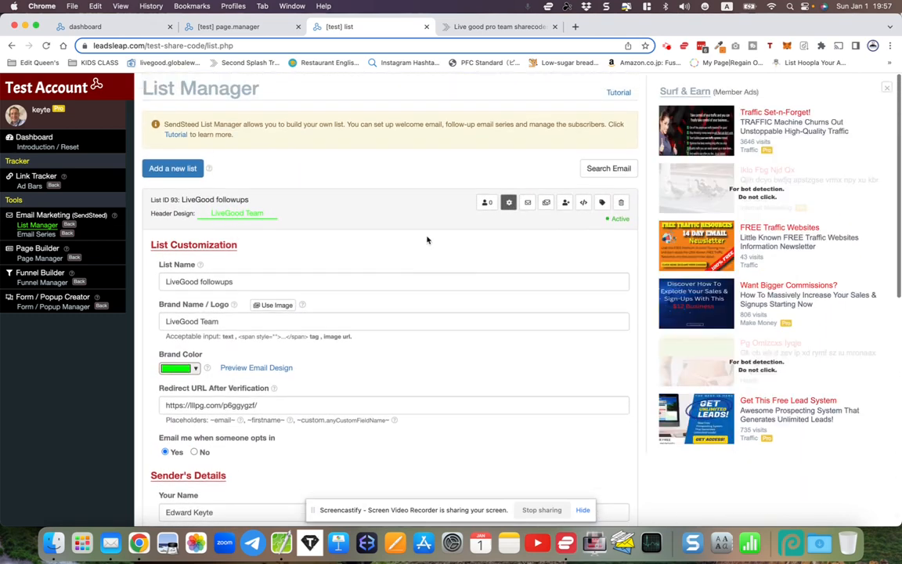
pyautogui.click(509, 202)
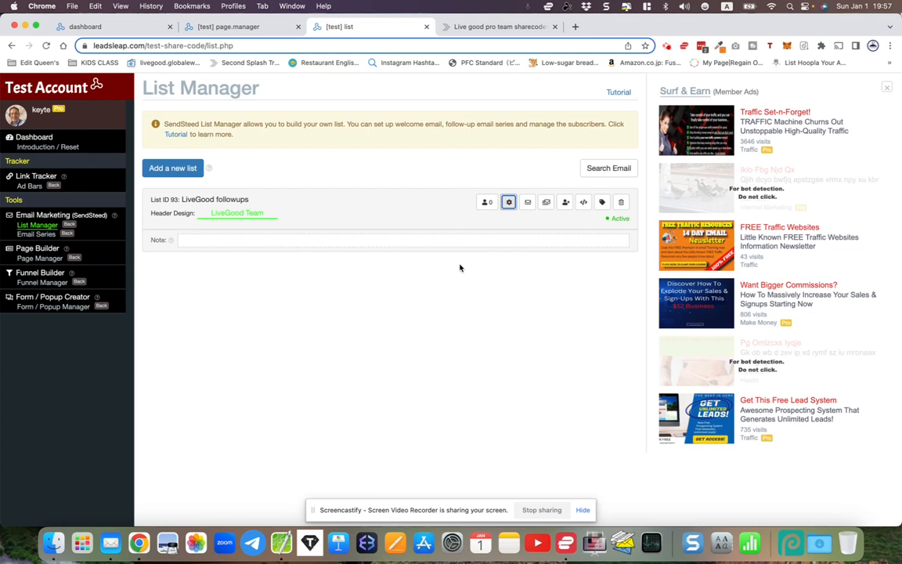
pyautogui.click(227, 27)
pyautogui.click(240, 220)
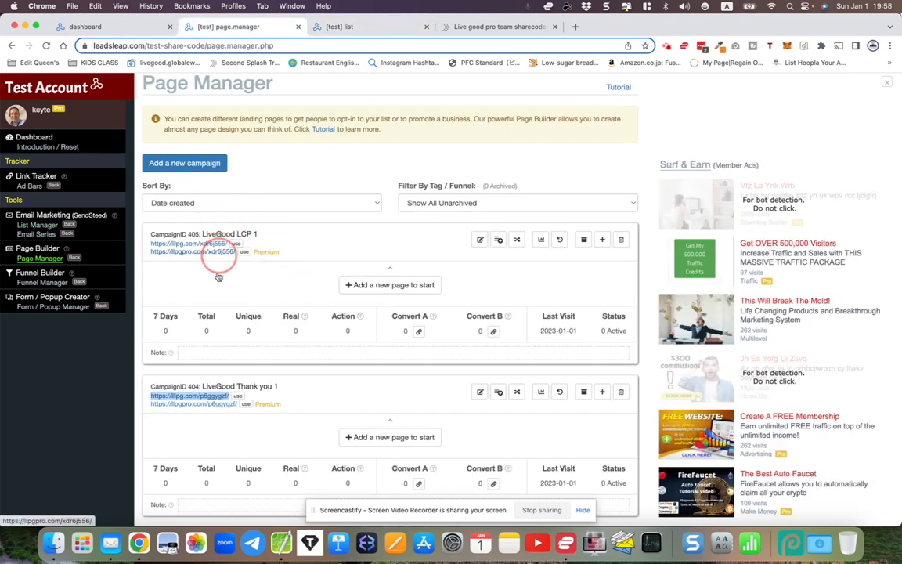
pyautogui.click(332, 28)
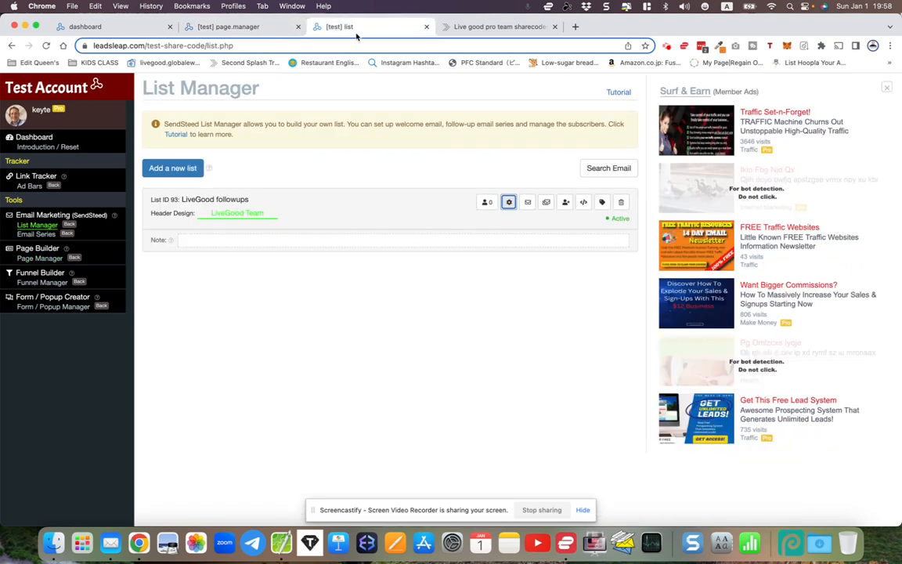
pyautogui.click(231, 27)
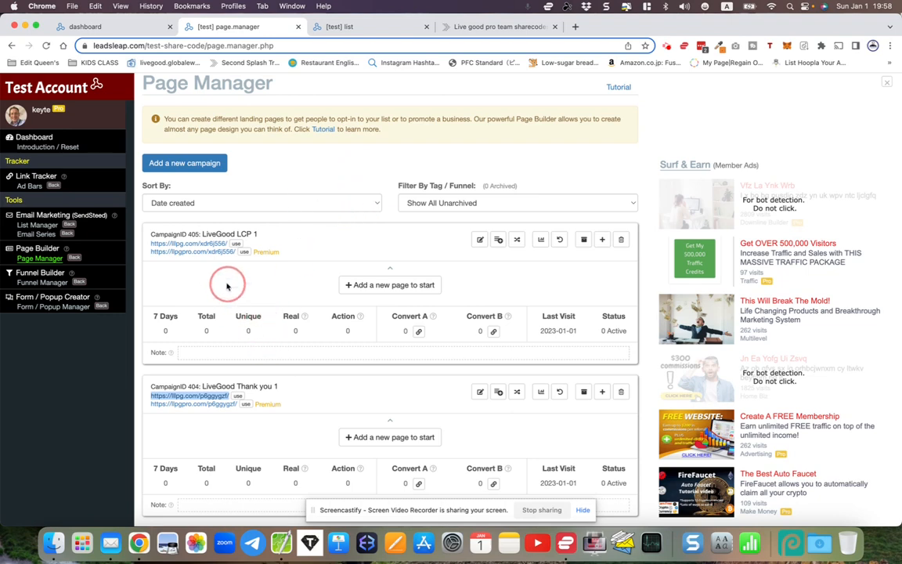
pyautogui.rightClick(202, 407)
pyautogui.click(213, 409)
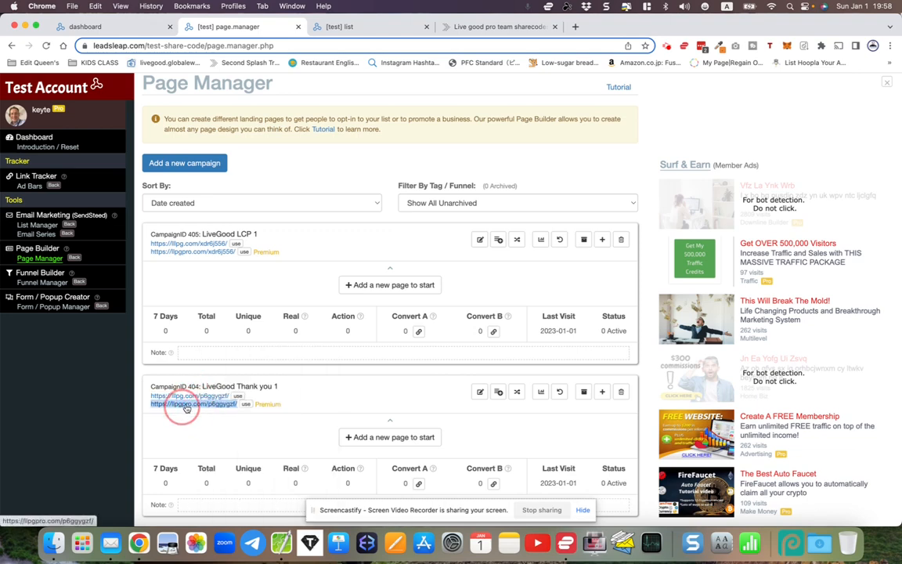
pyautogui.rightClick(185, 407)
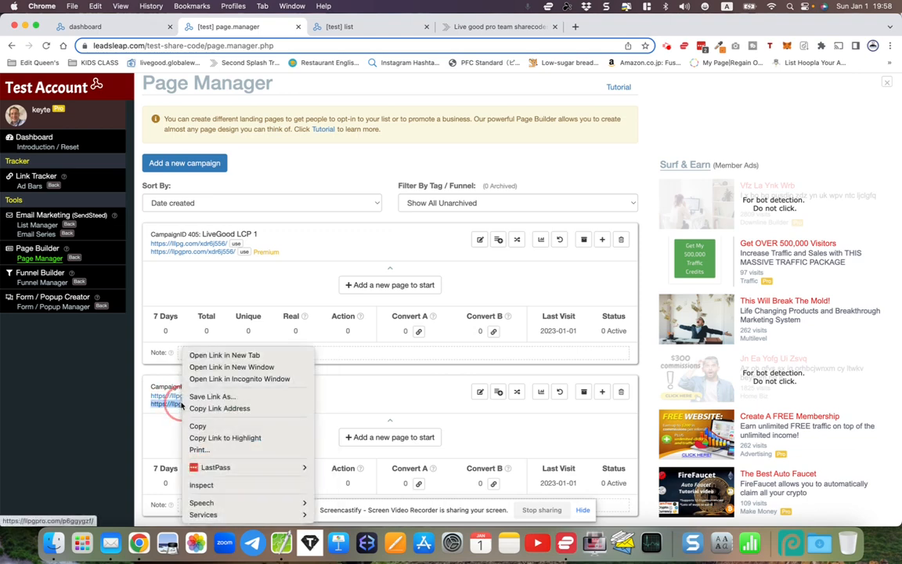
pyautogui.click(200, 409)
pyautogui.click(347, 483)
pyautogui.click(281, 542)
pyautogui.press('super+a')
pyautogui.press('super+v')
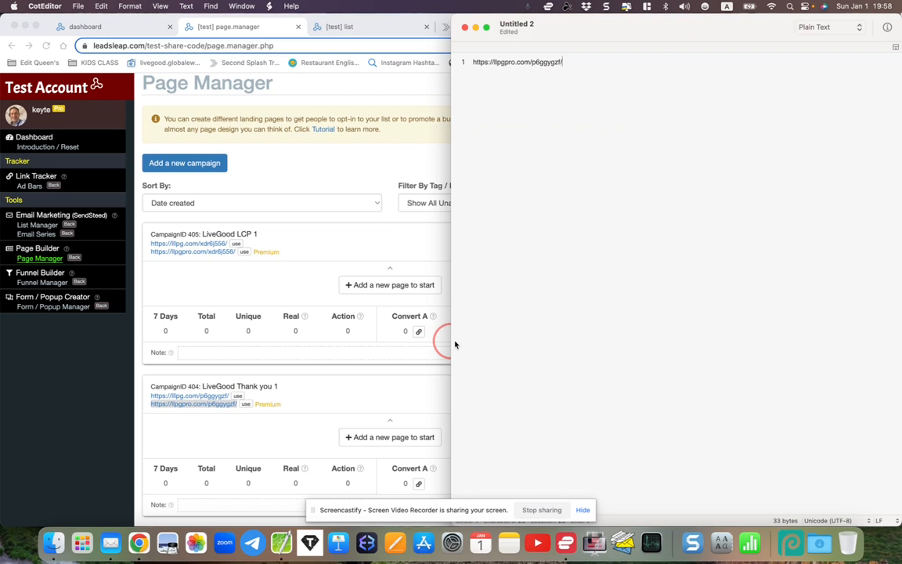
# Switch back to Chrome and copy the LG LCP 2 share code page-aNGfNTVZn from the LiveGood share codes page
pyautogui.click(355, 177)
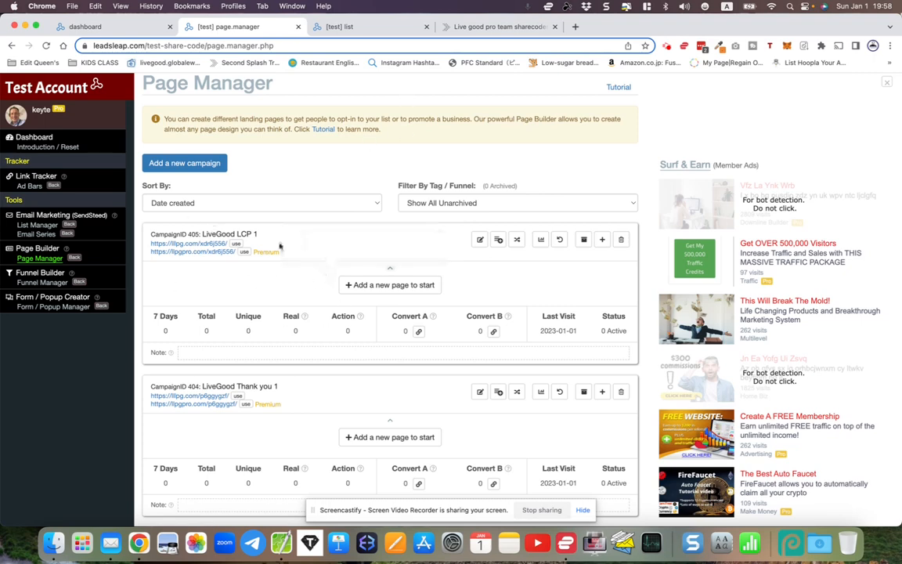
pyautogui.click(473, 30)
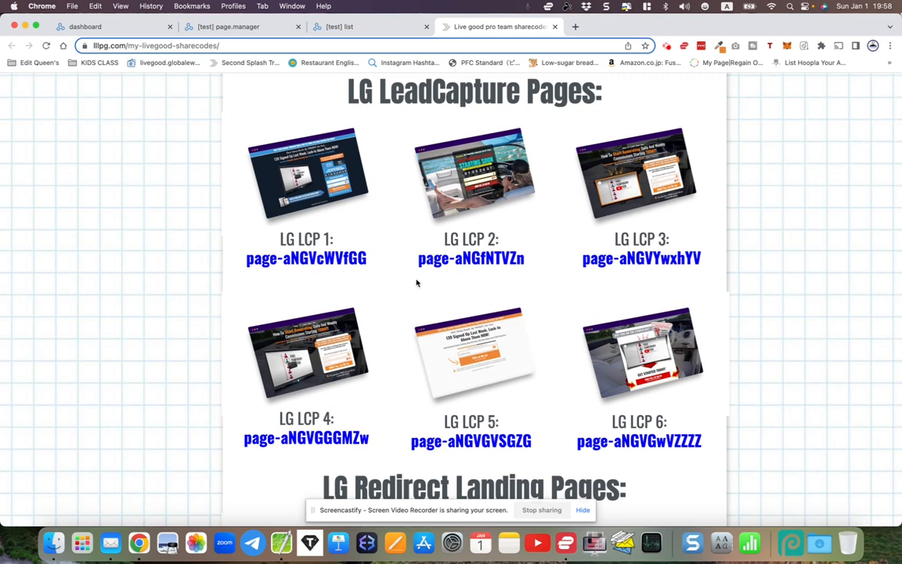
pyautogui.moveTo(419, 258); pyautogui.dragTo(527, 261)
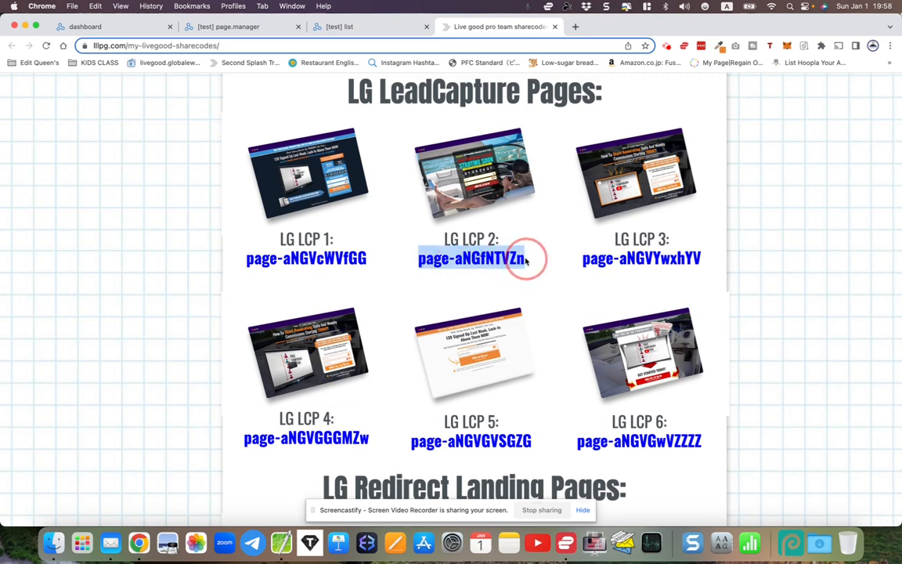
pyautogui.rightClick(524, 262)
pyautogui.click(522, 281)
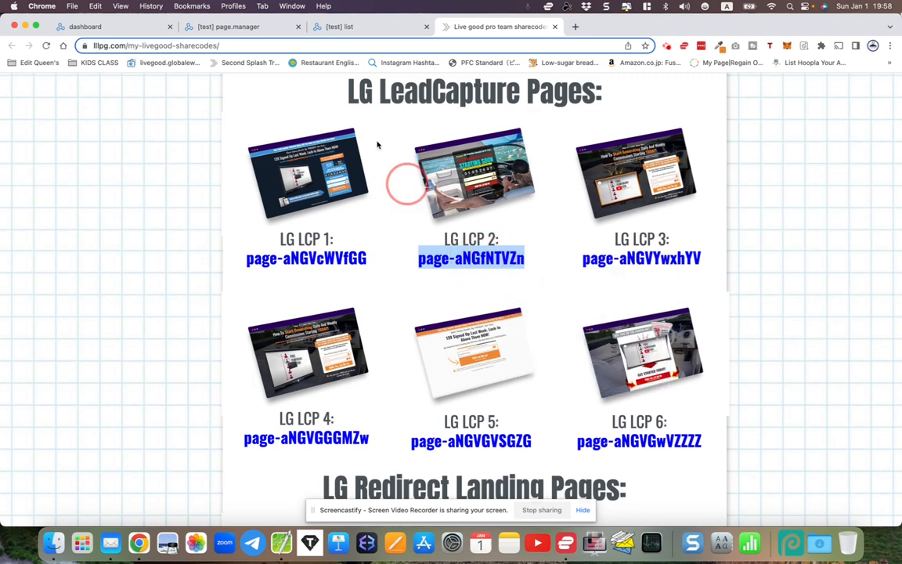
# Start importing a new page into the LiveGood LCP 1 campaign using the share code page-aNGfNTVZn
pyautogui.click(253, 26)
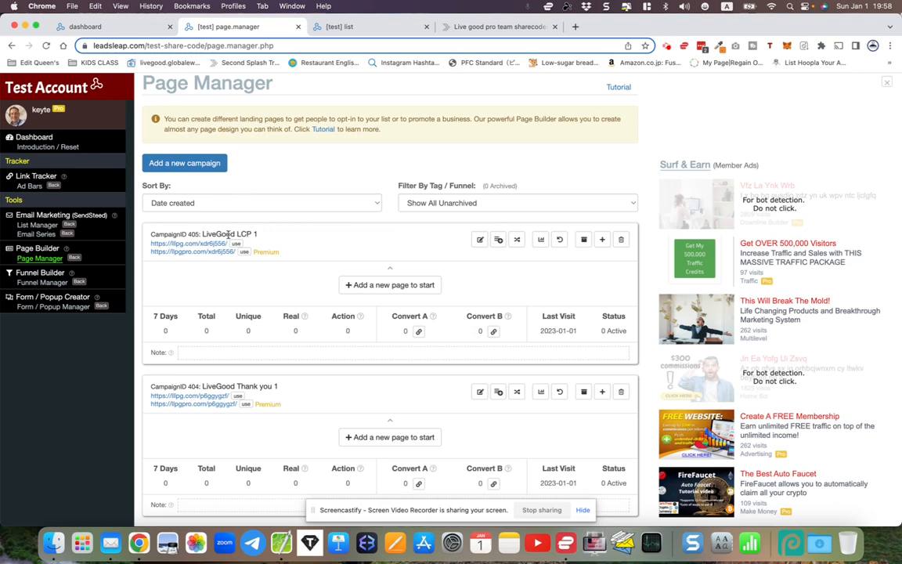
pyautogui.moveTo(201, 235); pyautogui.dragTo(259, 233)
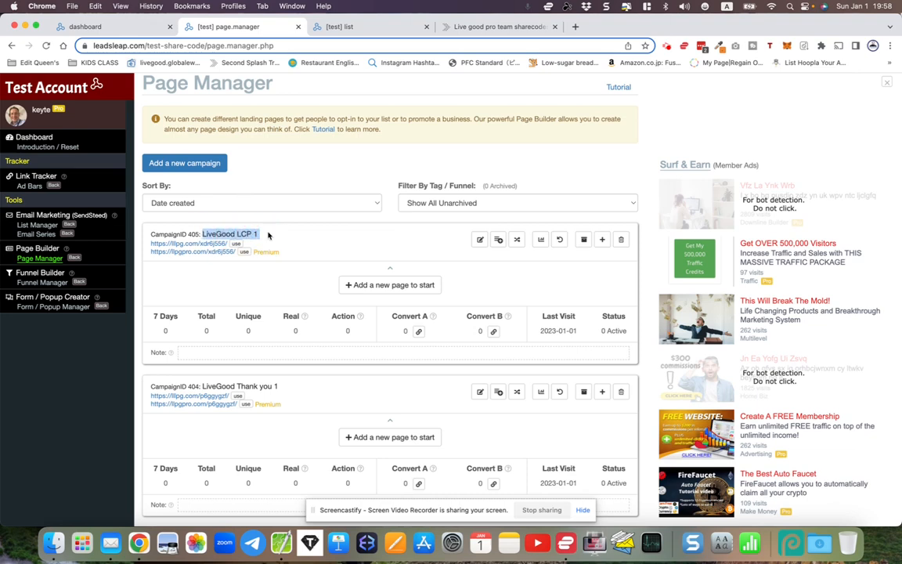
pyautogui.click(365, 285)
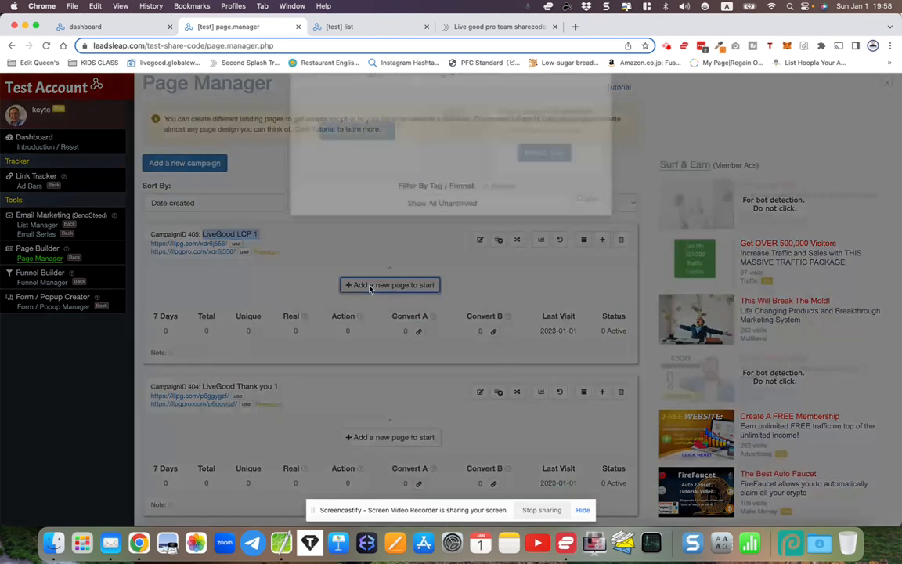
pyautogui.rightClick(518, 166)
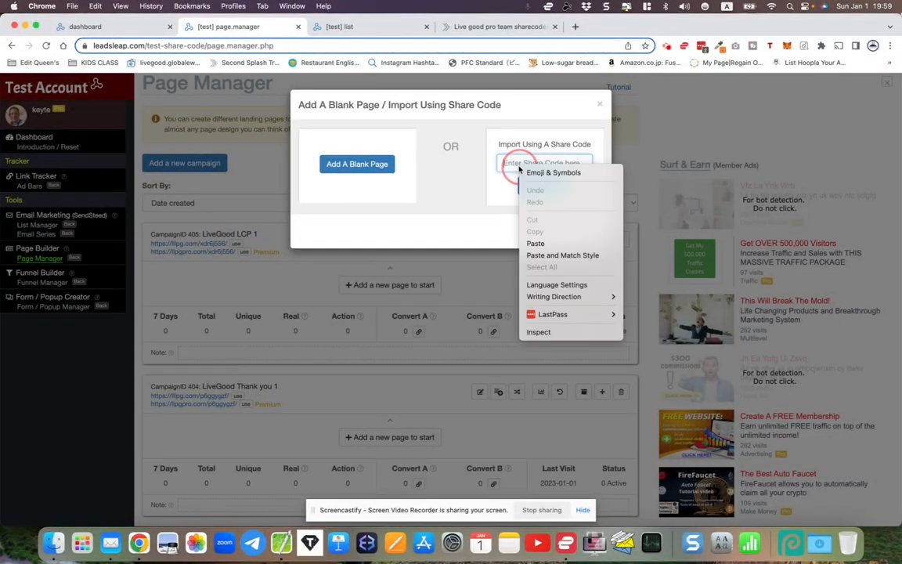
pyautogui.click(535, 243)
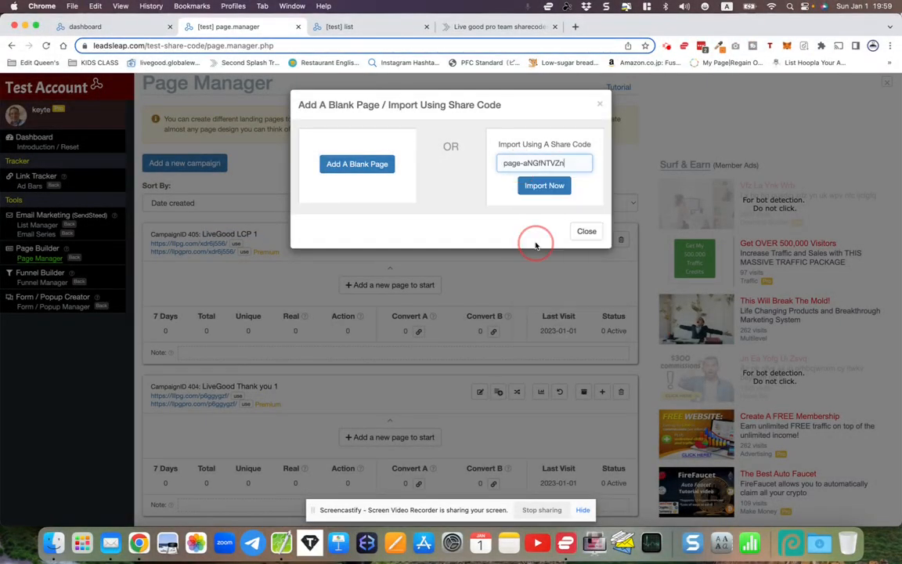
pyautogui.click(546, 186)
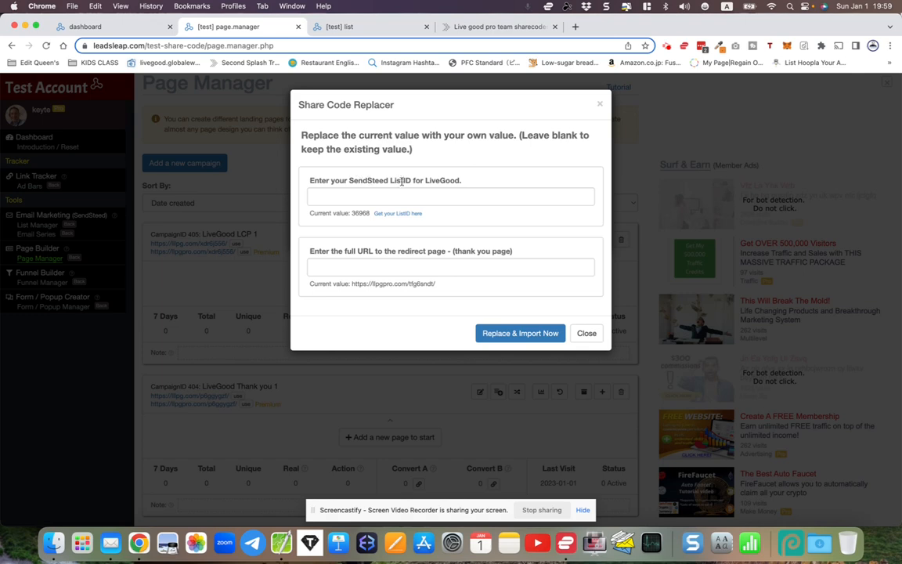
# Copy the list ID 93 of the LiveGood followups list from the List Manager
pyautogui.click(366, 27)
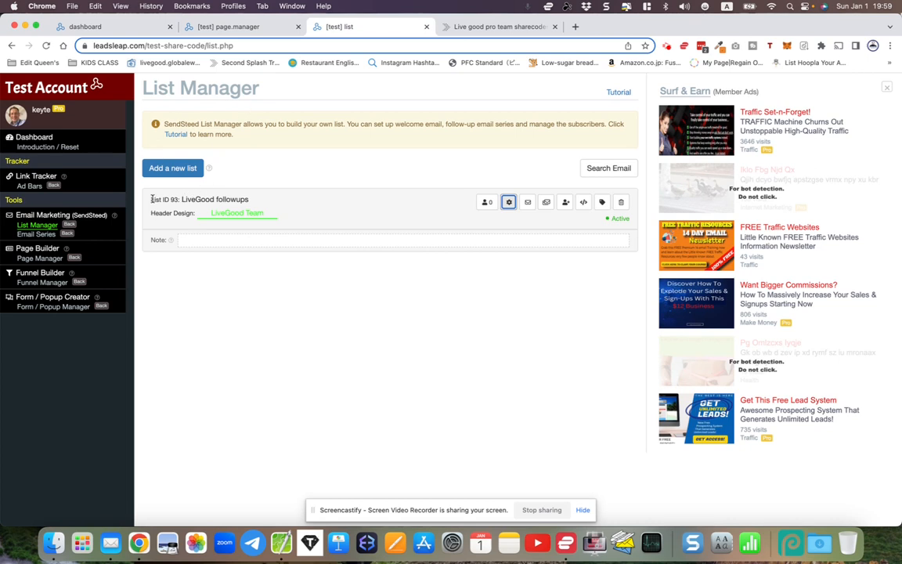
pyautogui.moveTo(152, 199); pyautogui.dragTo(179, 200)
pyautogui.click(180, 200)
pyautogui.rightClick(156, 202)
pyautogui.click(145, 130)
pyautogui.click(282, 276)
pyautogui.scroll(2, 285, 282)
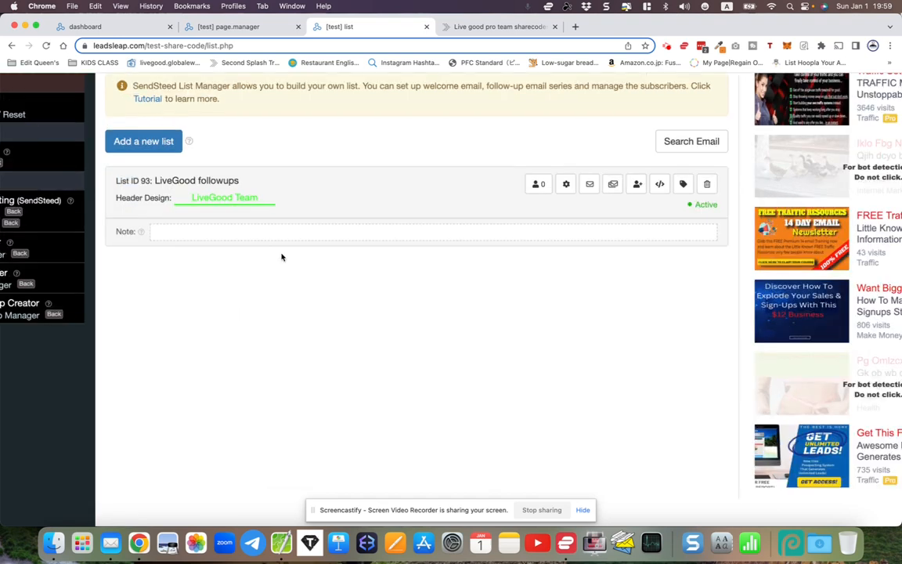
pyautogui.scroll(3, 282, 257)
pyautogui.scroll(-5, 282, 257)
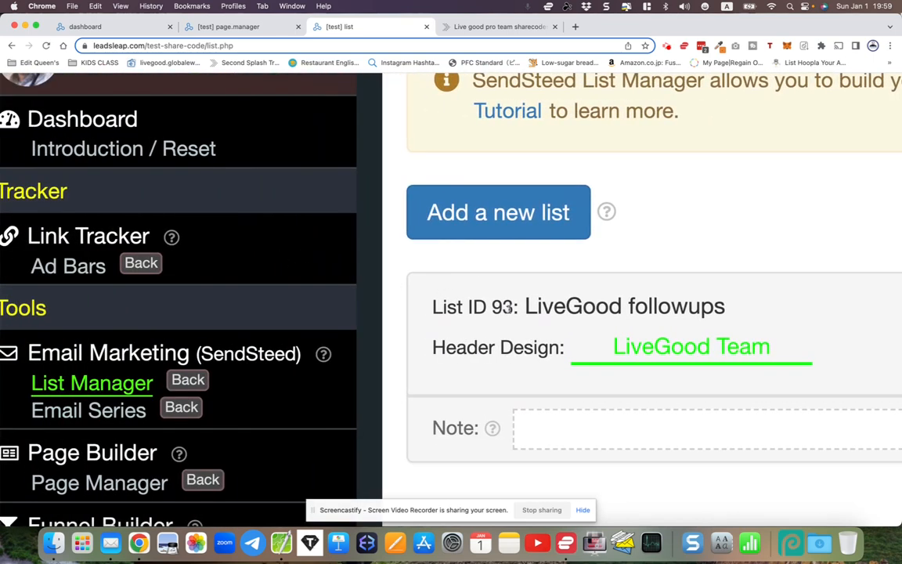
pyautogui.doubleClick(505, 308)
pyautogui.rightClick(502, 311)
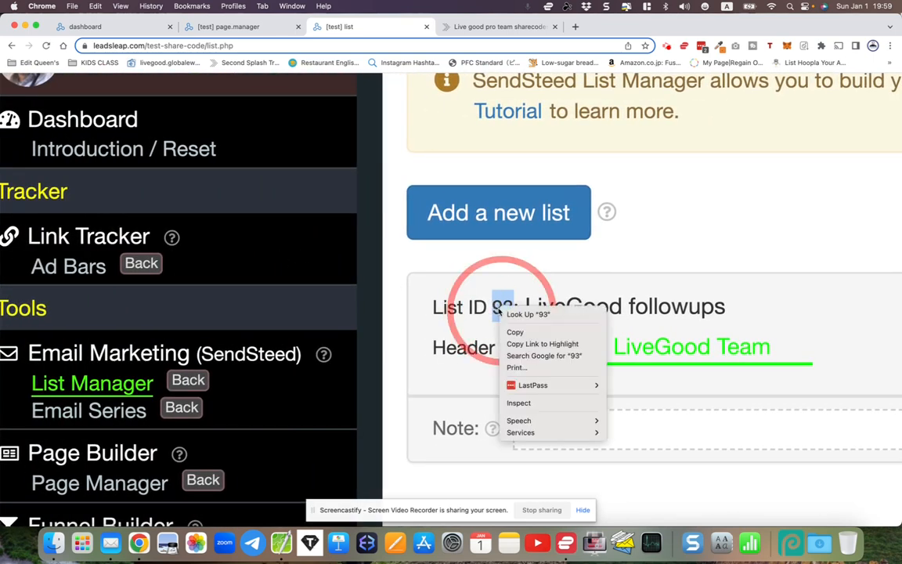
pyautogui.click(511, 332)
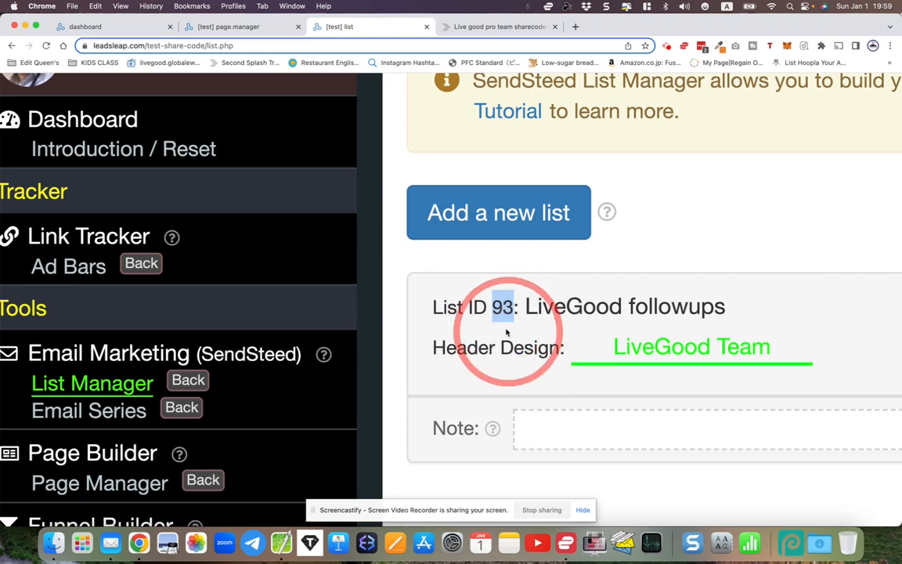
# Set the SendSteed ListID for LiveGood to 93 in the Share Code Replacer
pyautogui.scroll(-5, 507, 333)
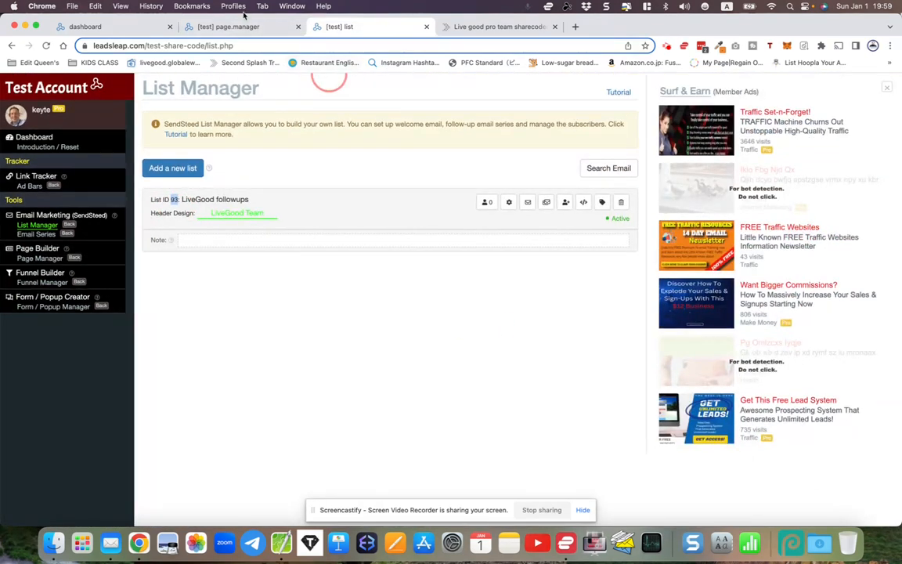
pyautogui.click(244, 28)
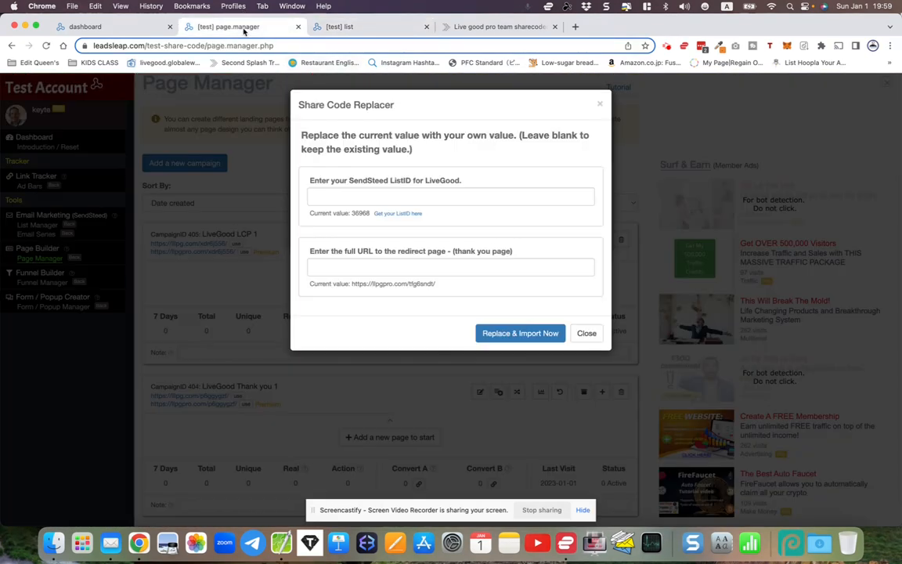
pyautogui.click(362, 196)
pyautogui.rightClick(368, 195)
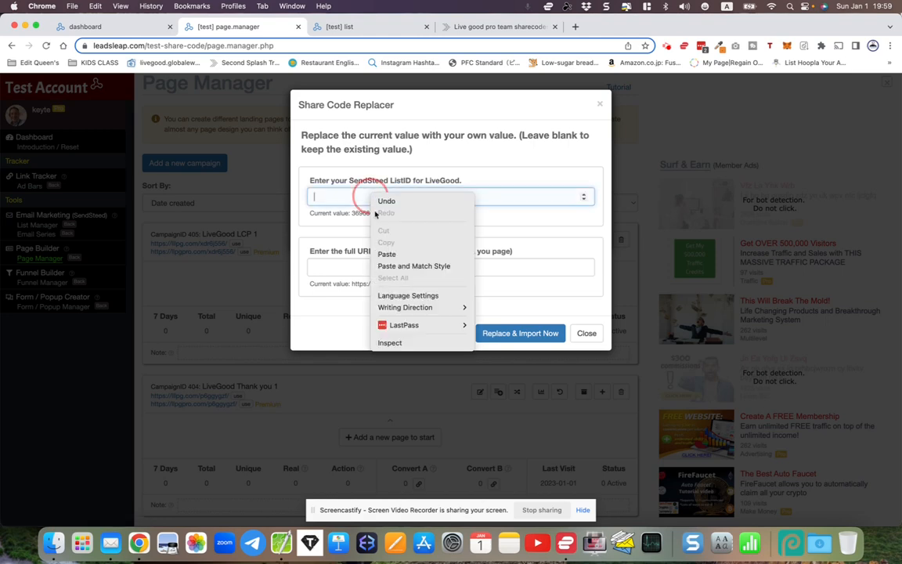
pyautogui.click(386, 254)
pyautogui.click(319, 252)
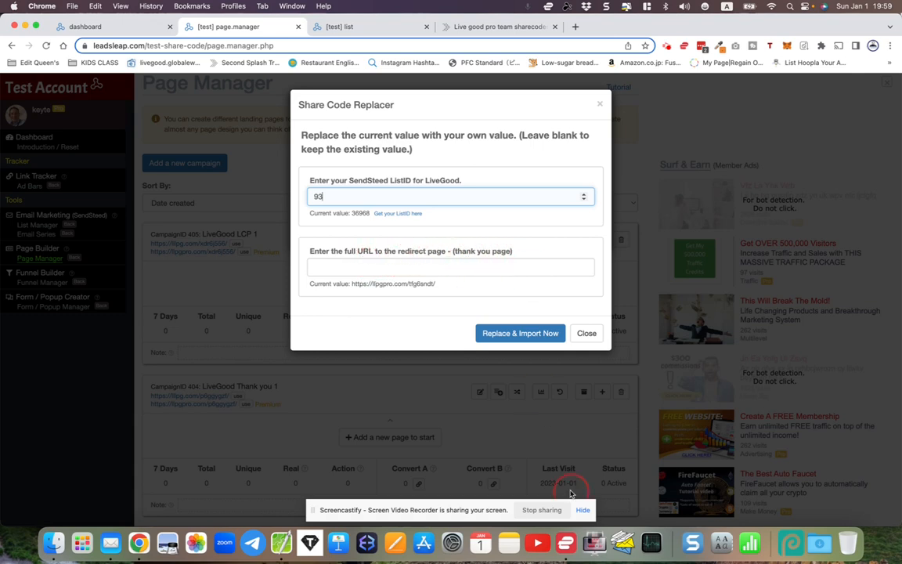
pyautogui.click(281, 542)
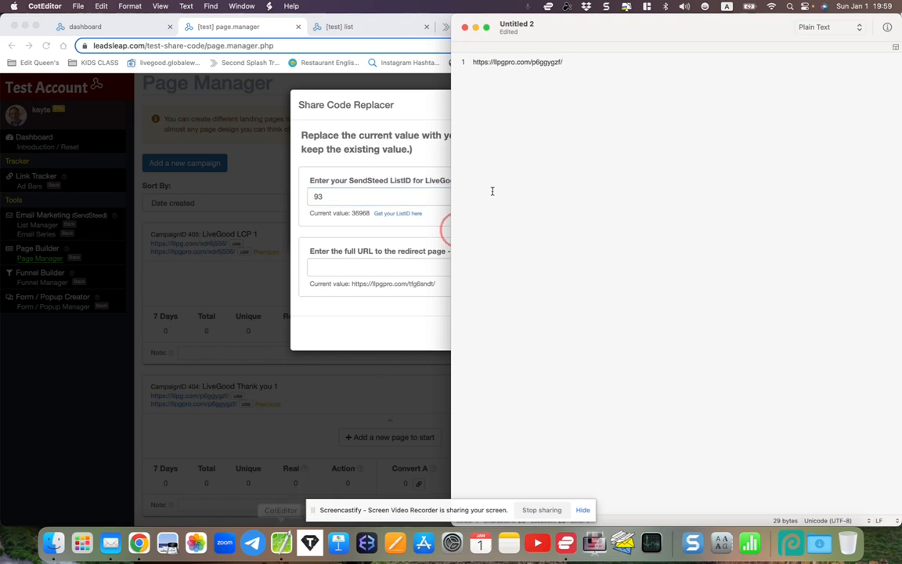
pyautogui.moveTo(473, 62); pyautogui.dragTo(549, 68)
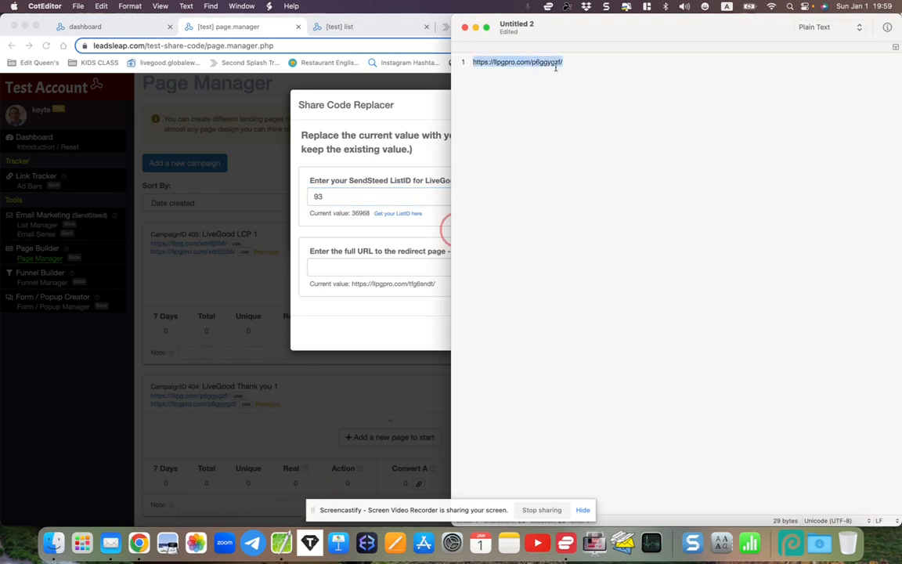
pyautogui.rightClick(538, 58)
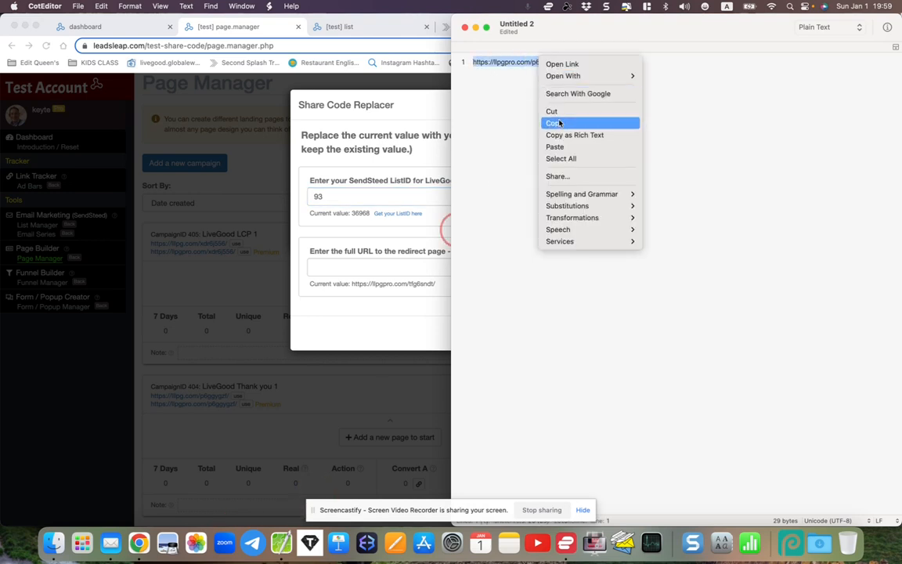
pyautogui.click(504, 119)
pyautogui.click(369, 263)
pyautogui.rightClick(369, 265)
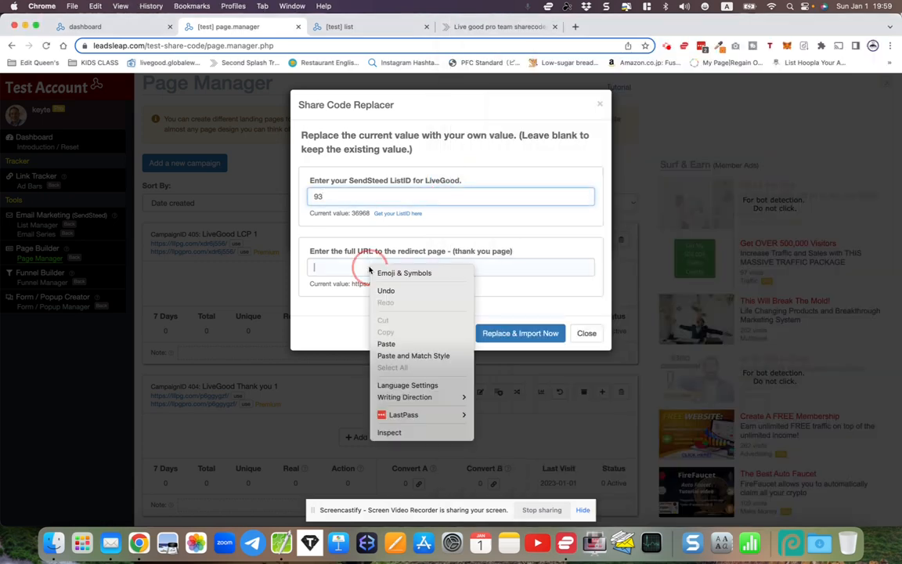
pyautogui.click(387, 344)
pyautogui.click(506, 335)
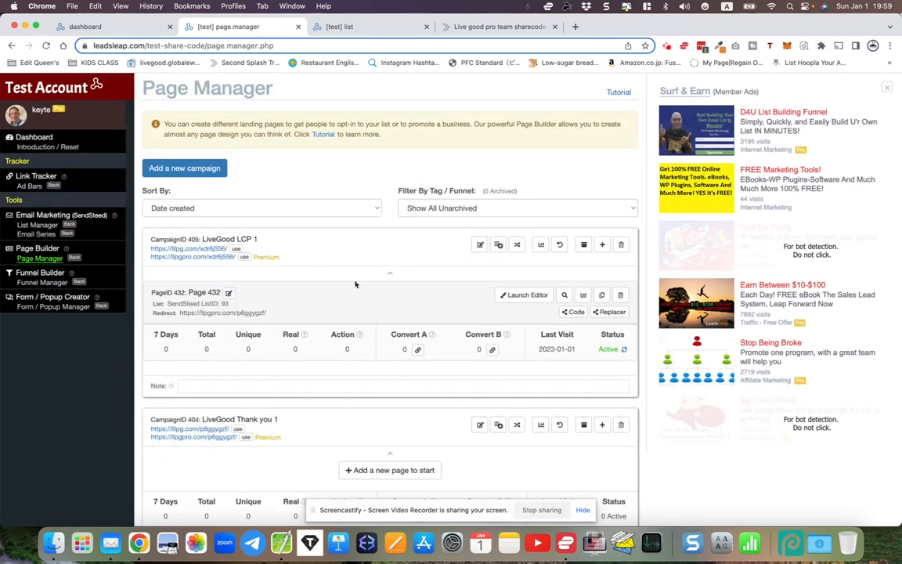
# Open Page 432 in the page editor, check its design and its list and redirect settings, and close the editor
pyautogui.click(530, 296)
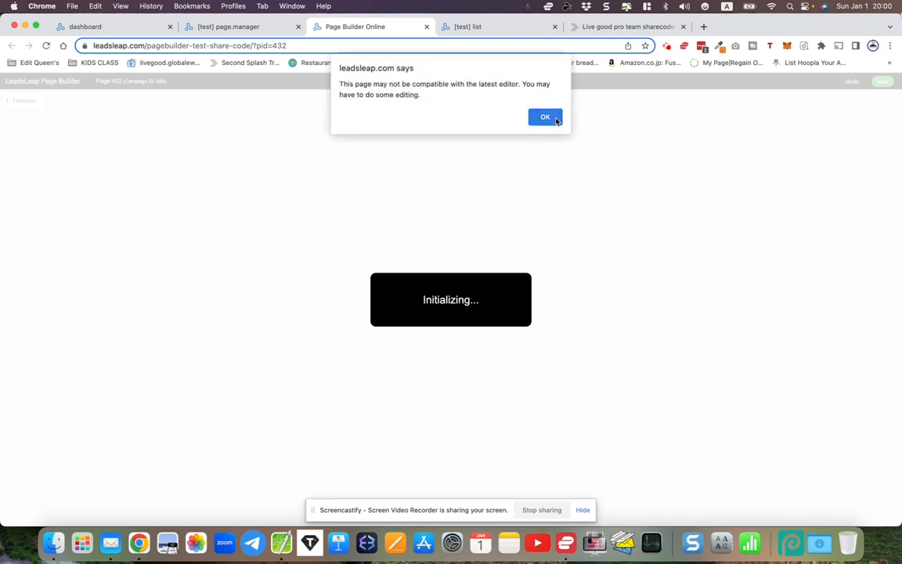
pyautogui.click(557, 119)
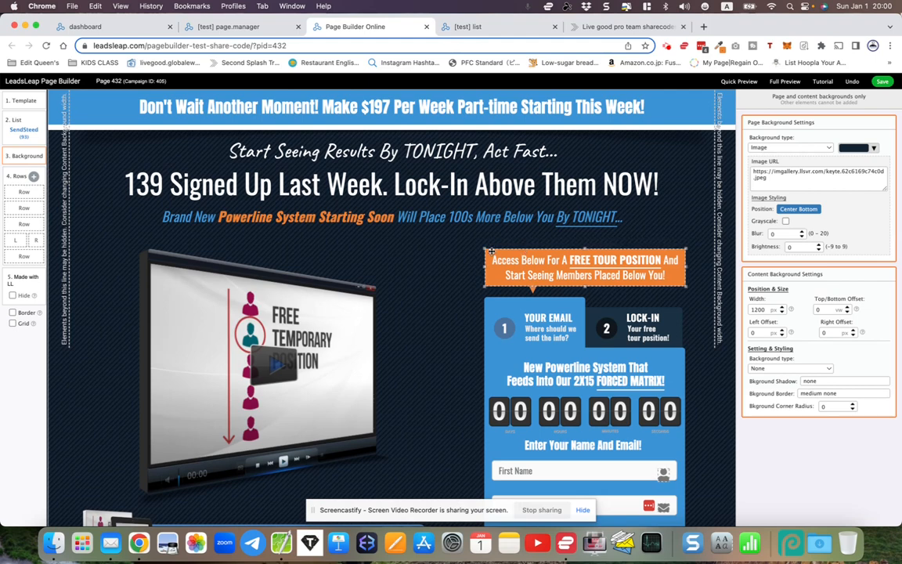
pyautogui.scroll(-3, 517, 251)
pyautogui.scroll(3, 494, 251)
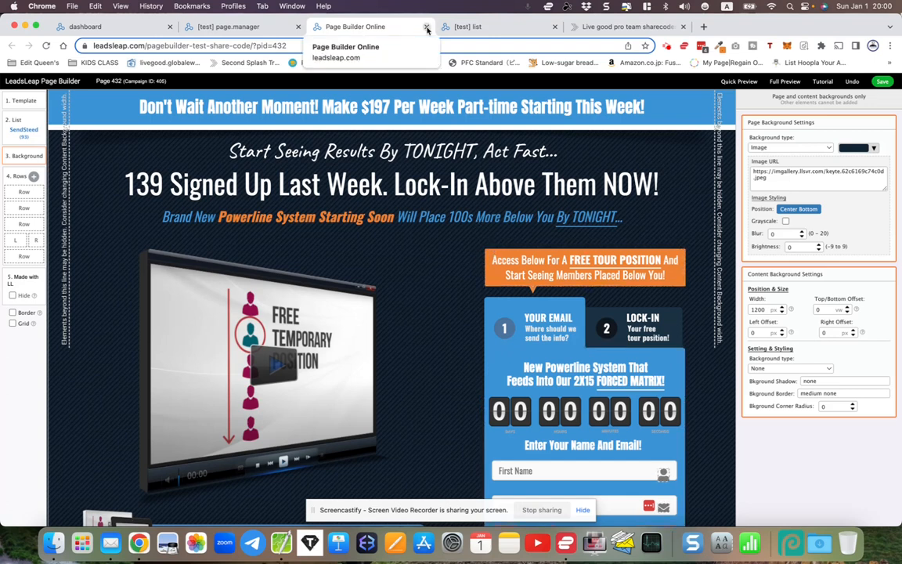
pyautogui.click(26, 128)
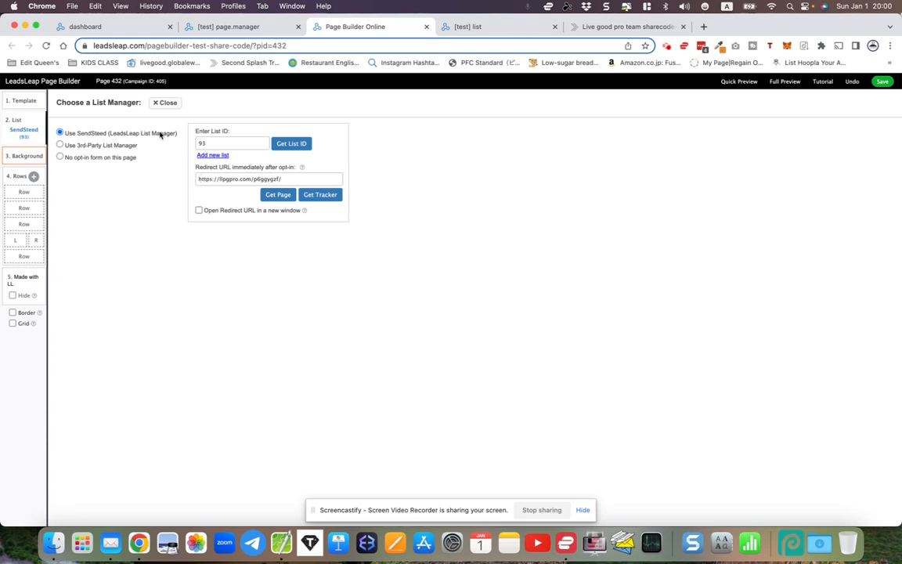
pyautogui.click(164, 102)
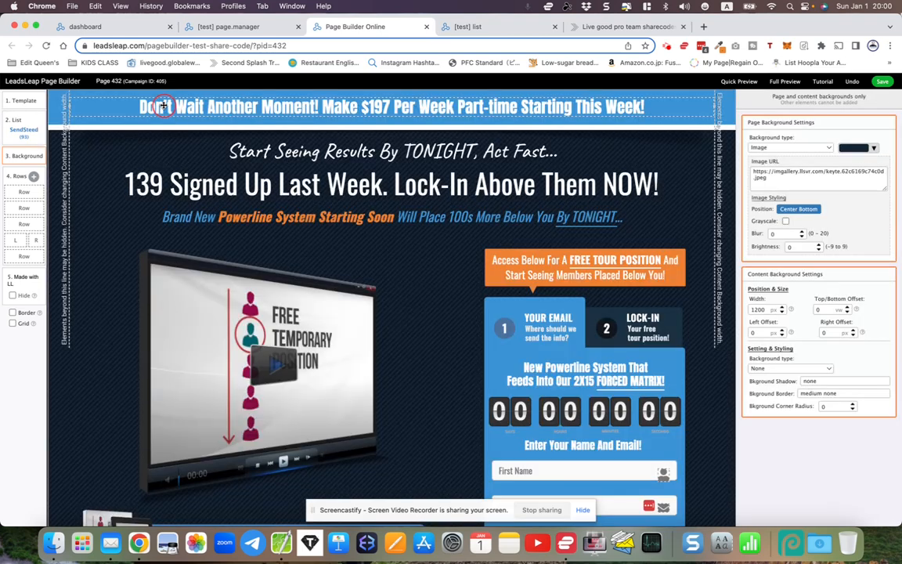
pyautogui.click(427, 28)
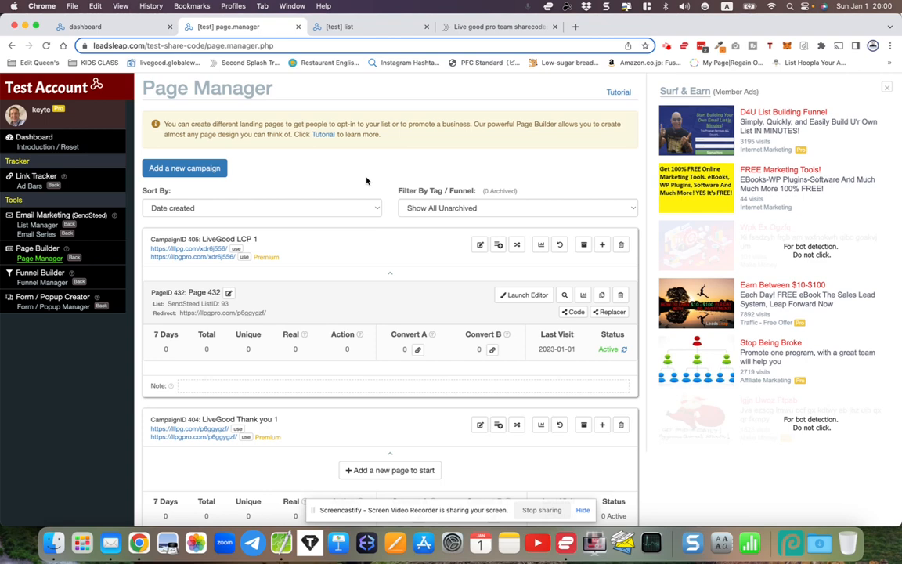
# Copy the LG Redirect Page 1 share code page-aNMmZVMk from the LiveGood share codes page
pyautogui.scroll(-1, 369, 220)
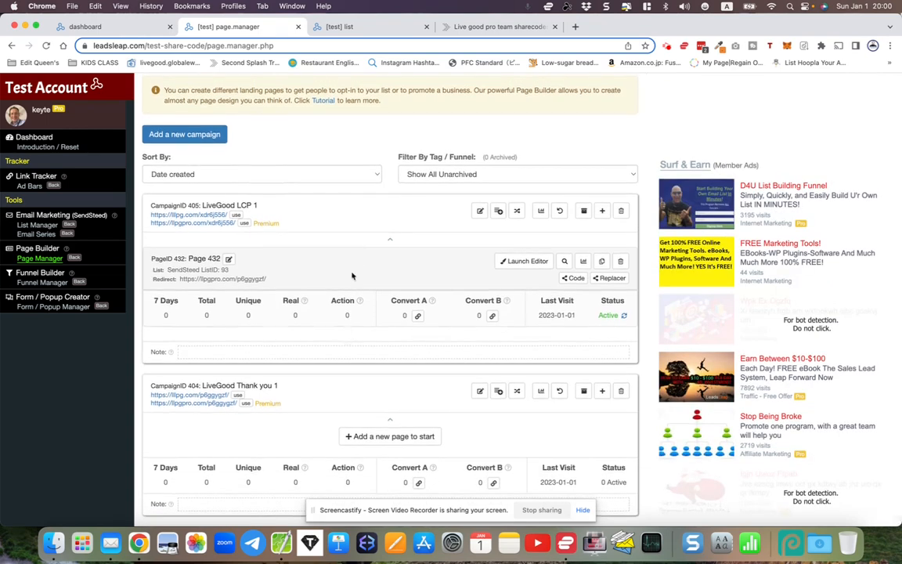
pyautogui.click(447, 33)
pyautogui.scroll(-6, 461, 195)
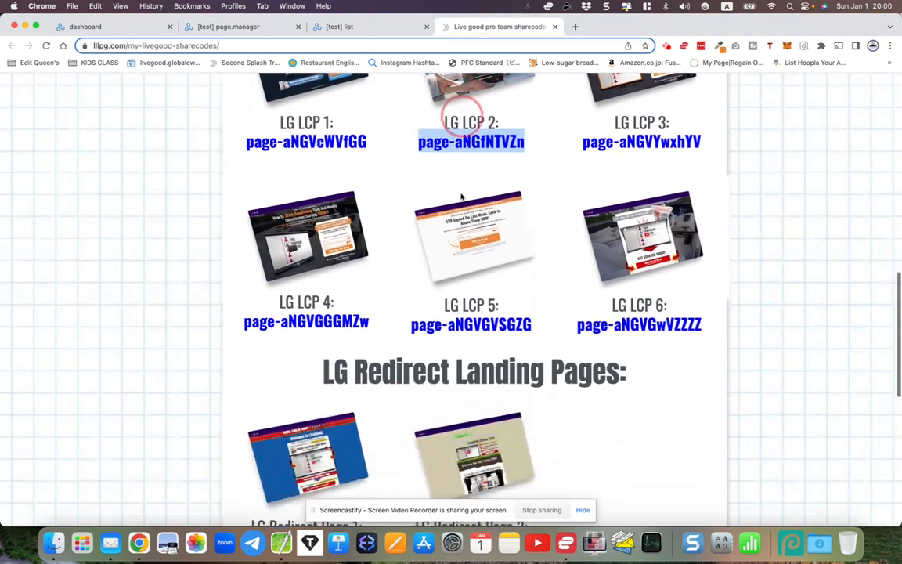
pyautogui.click(185, 207)
pyautogui.scroll(-1, 233, 294)
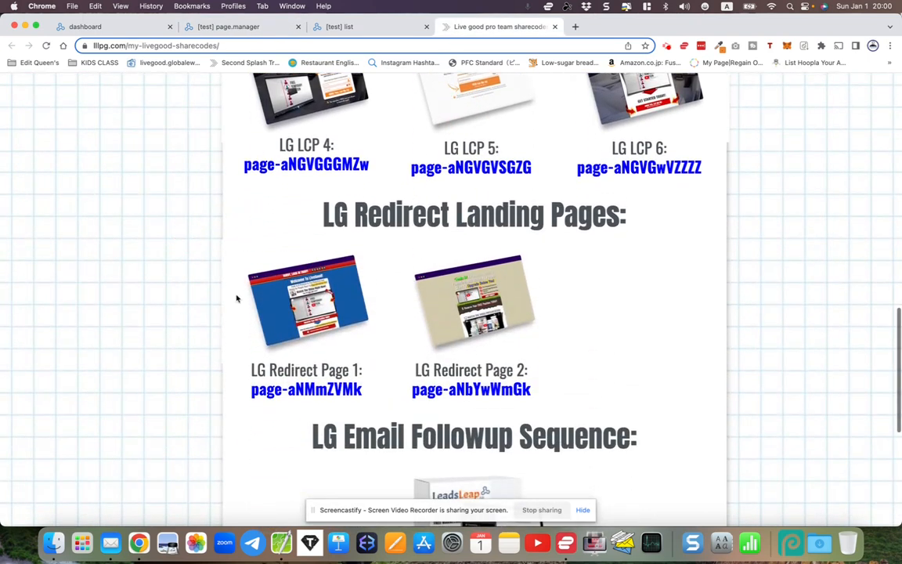
pyautogui.moveTo(252, 368); pyautogui.dragTo(362, 368)
pyautogui.rightClick(346, 369)
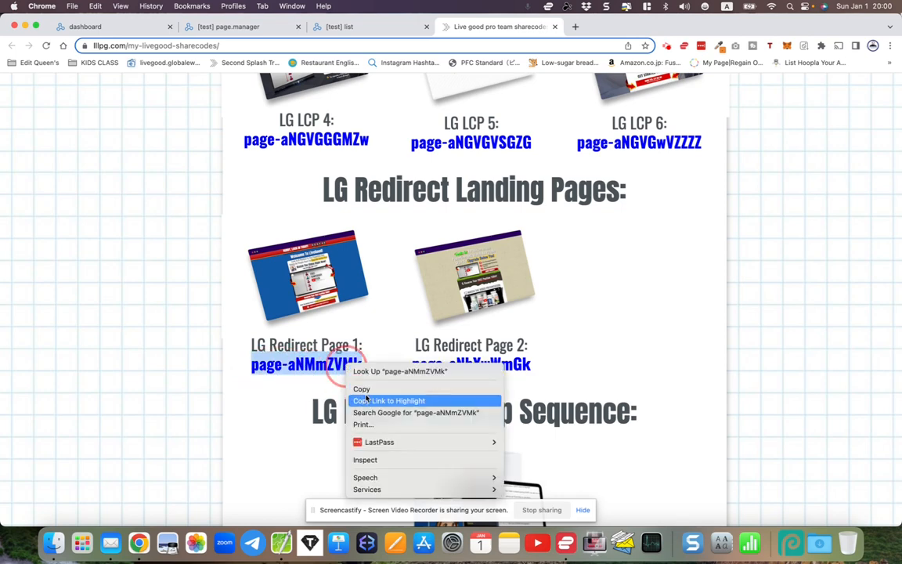
pyautogui.click(365, 391)
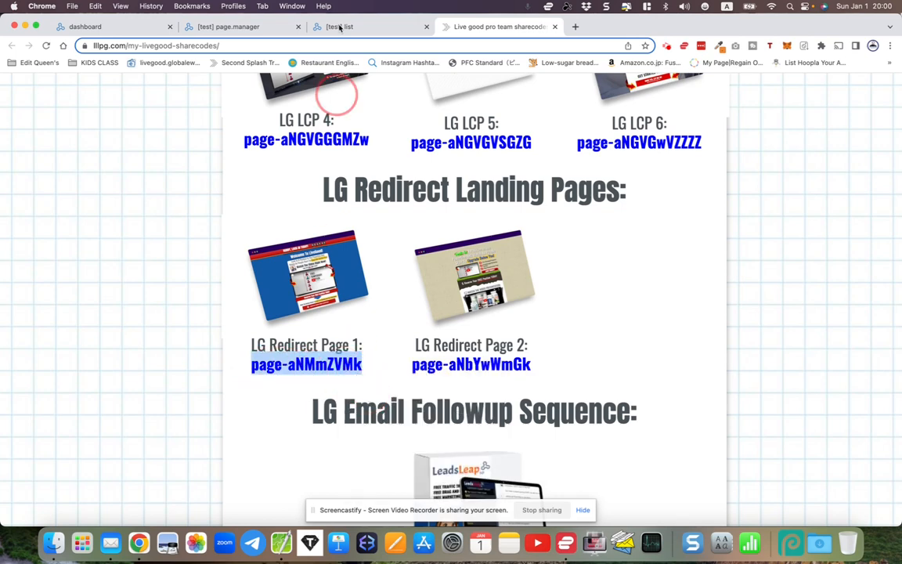
# Start importing a new page into the LiveGood Thank you 1 campaign with share code page-aNMmZVMk and review the values to replace
pyautogui.click(238, 28)
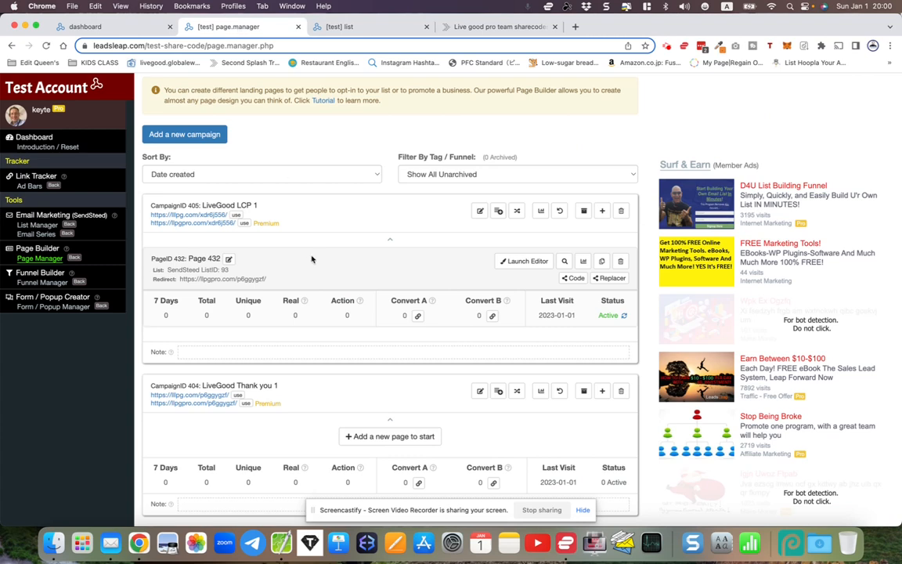
pyautogui.click(377, 437)
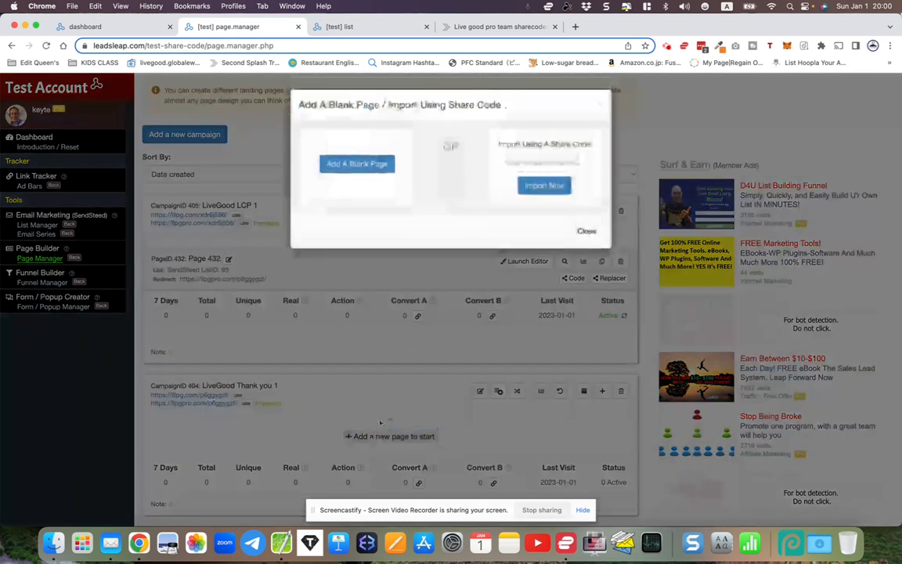
pyautogui.rightClick(514, 167)
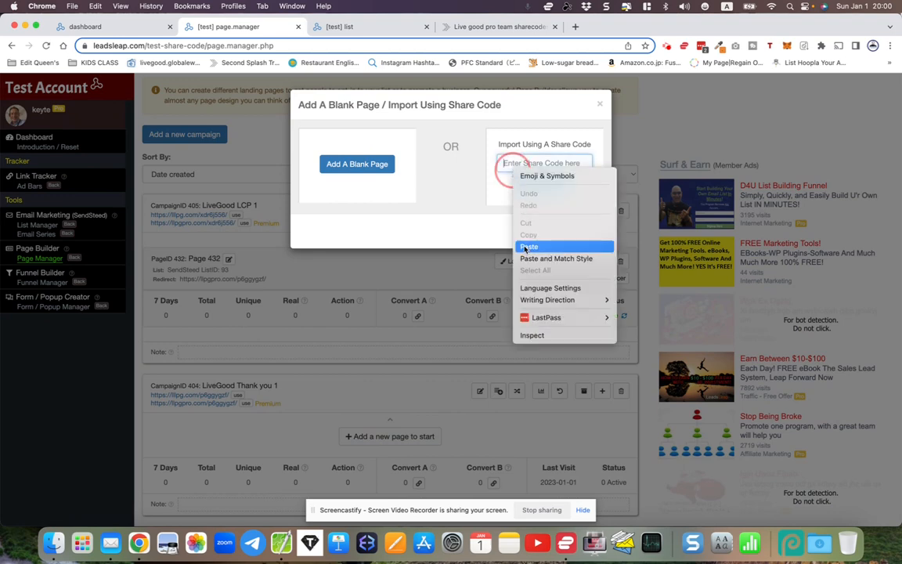
pyautogui.click(524, 248)
pyautogui.click(539, 187)
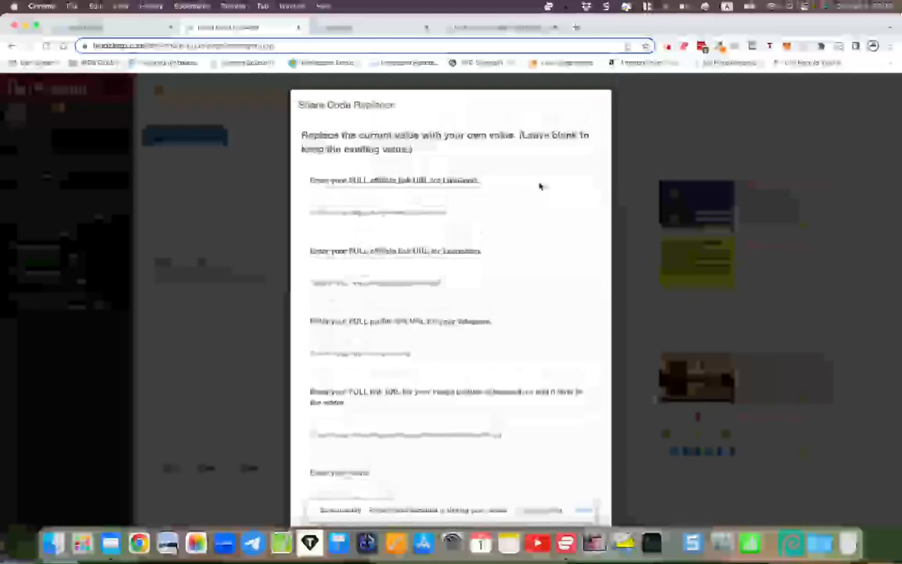
pyautogui.scroll(-3, 519, 292)
pyautogui.scroll(2, 520, 293)
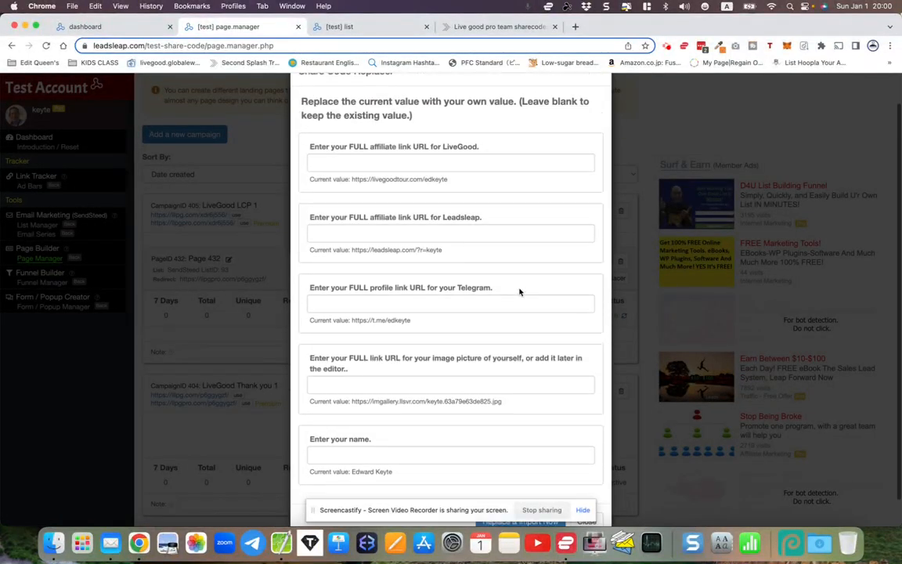
pyautogui.scroll(-1, 519, 292)
pyautogui.scroll(1, 519, 292)
pyautogui.scroll(-1, 520, 292)
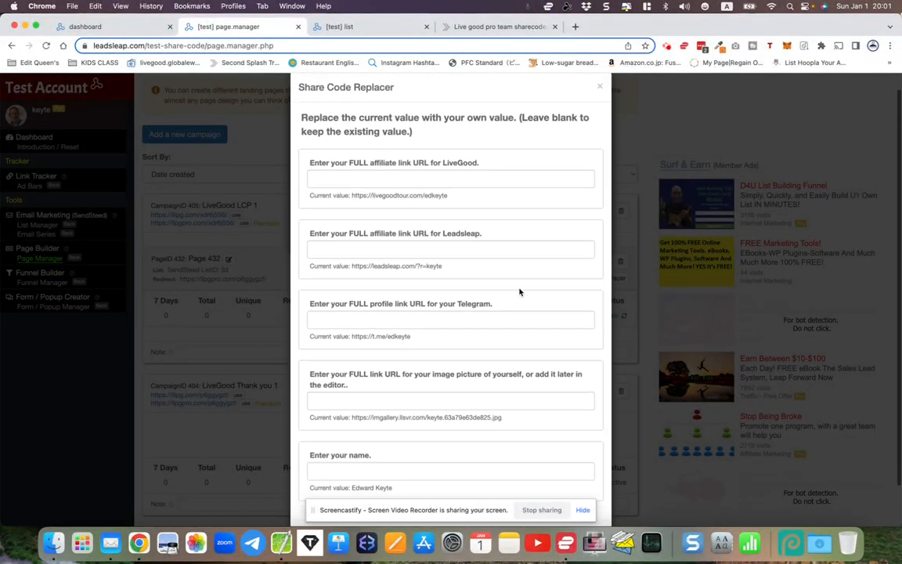
pyautogui.scroll(1, 519, 292)
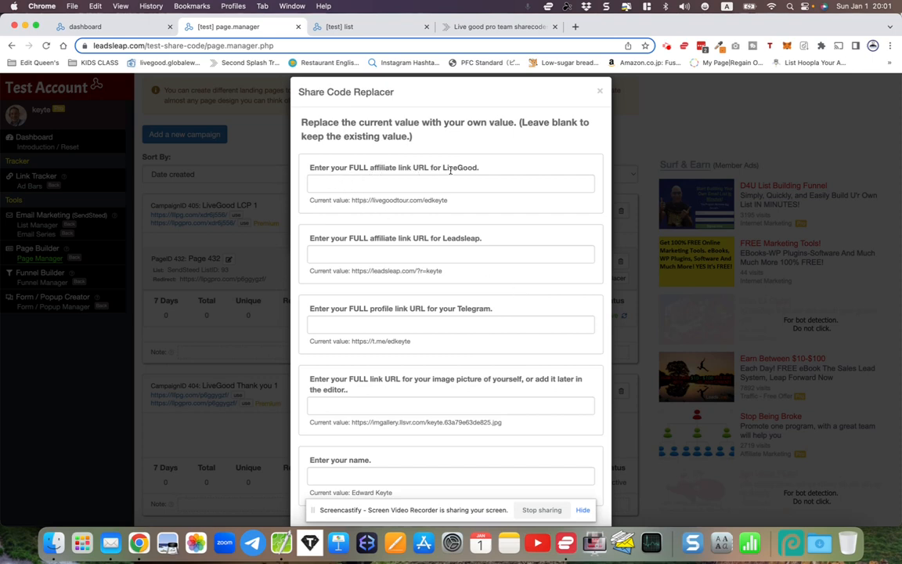
# Open livegood.com in a new tab and enter the member back office
pyautogui.click(576, 27)
pyautogui.write('live')
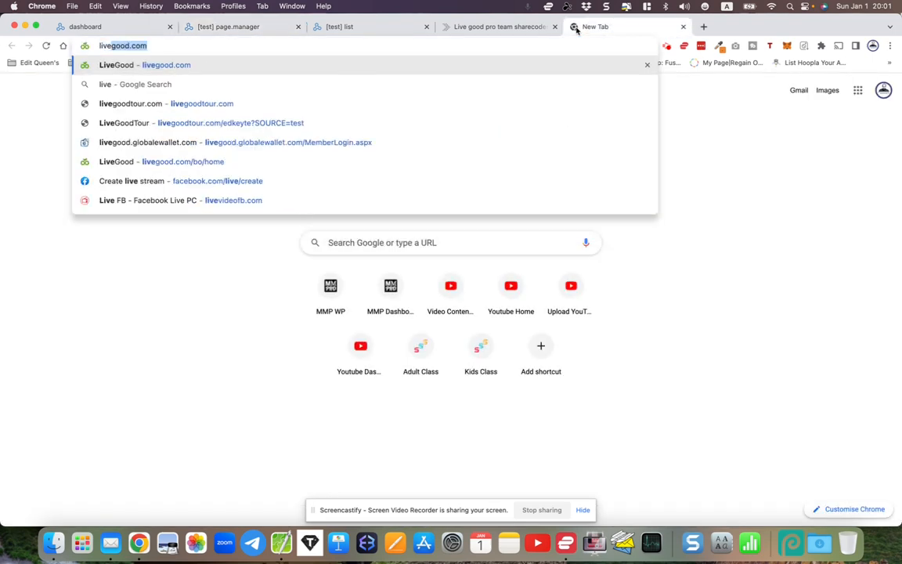
pyautogui.press('Return')
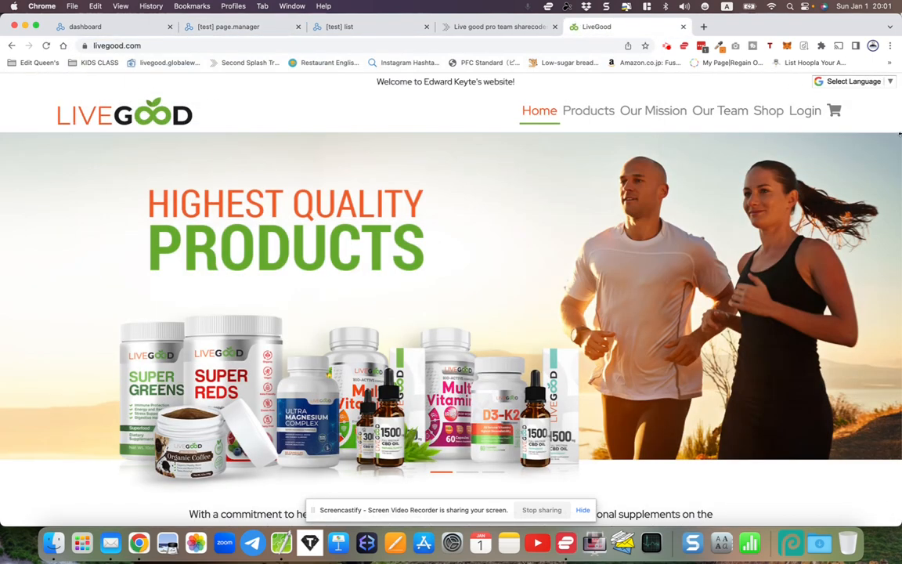
pyautogui.click(806, 110)
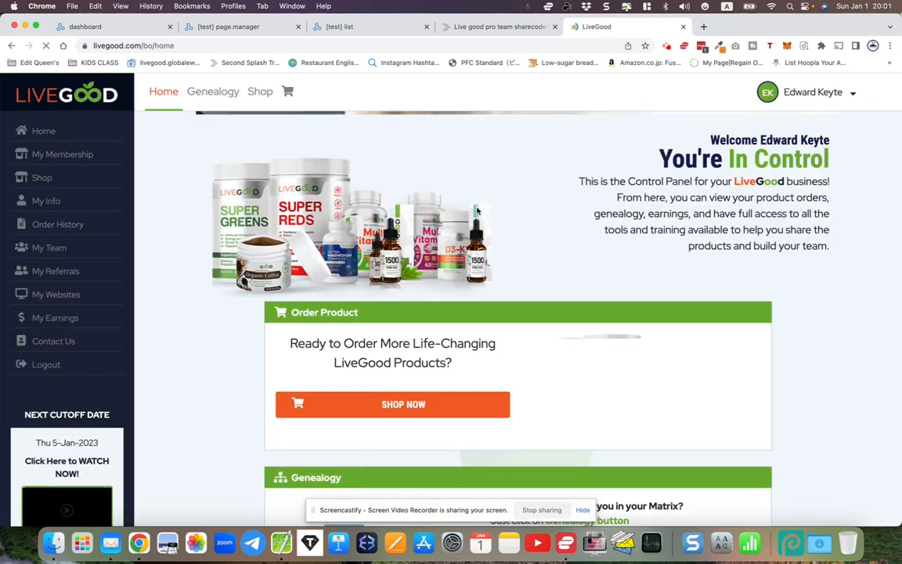
# Copy the Powerline Landing Page link from the My Websites section of the LiveGood back office
pyautogui.scroll(-5, 477, 210)
pyautogui.scroll(-5, 477, 210)
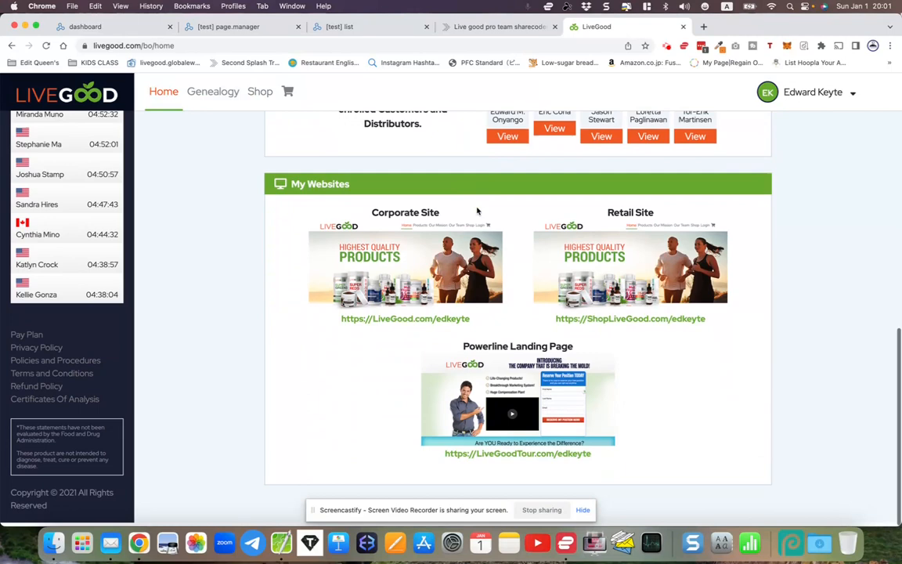
pyautogui.moveTo(444, 460); pyautogui.dragTo(590, 459)
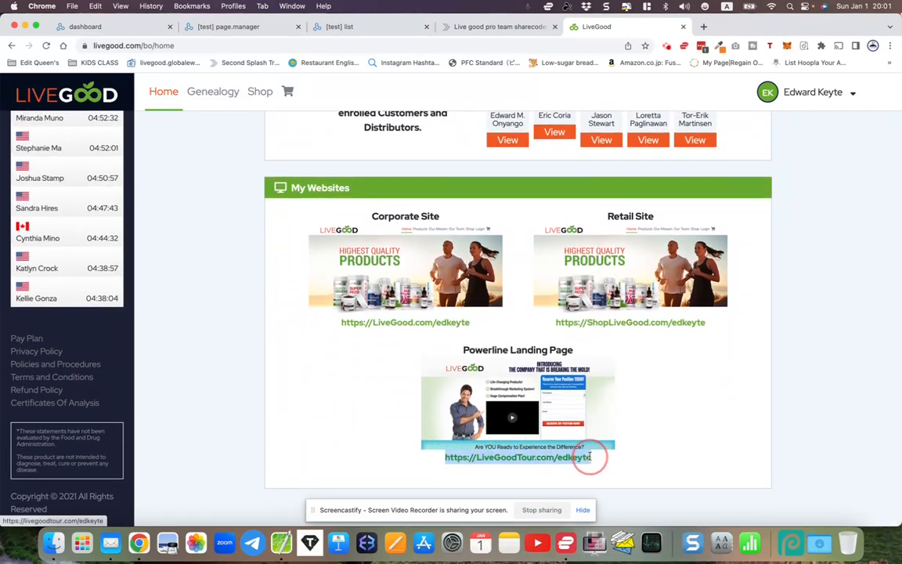
pyautogui.rightClick(577, 463)
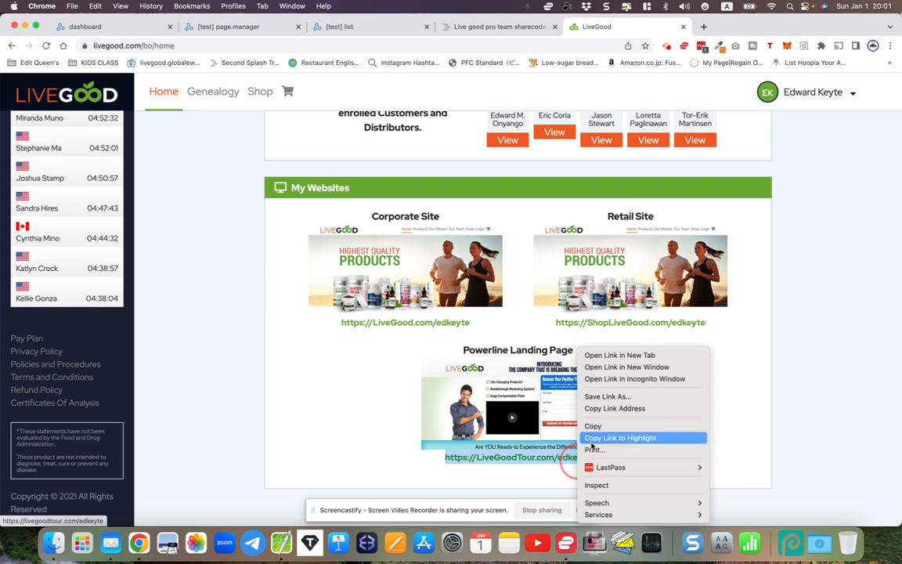
pyautogui.click(596, 426)
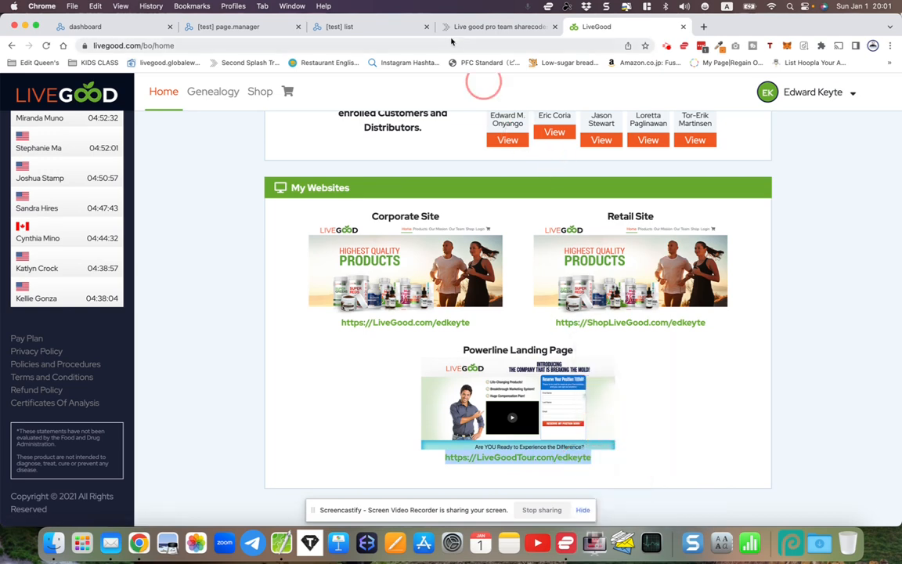
# Paste the copied LiveGoodTour link as the full LiveGood affiliate link URL in the Share Code Replacer
pyautogui.click(241, 28)
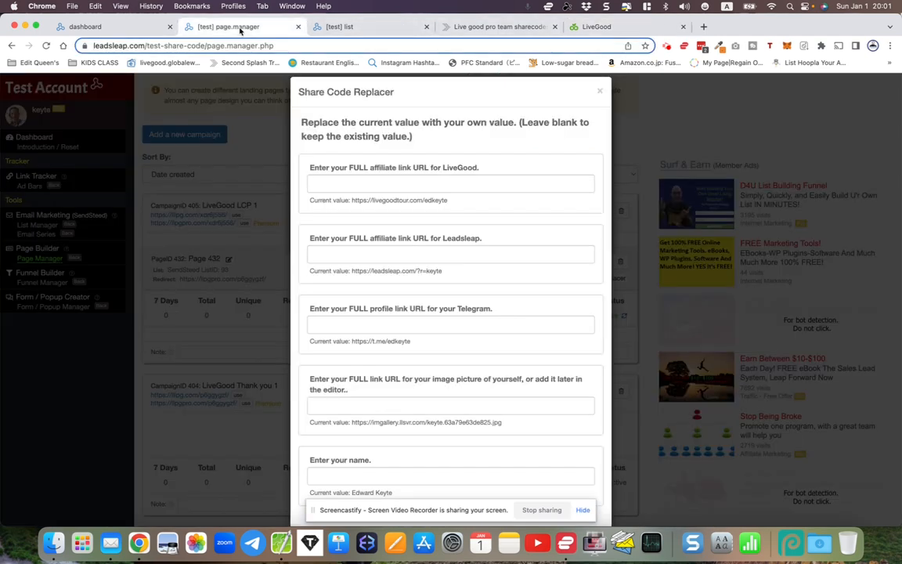
pyautogui.rightClick(323, 184)
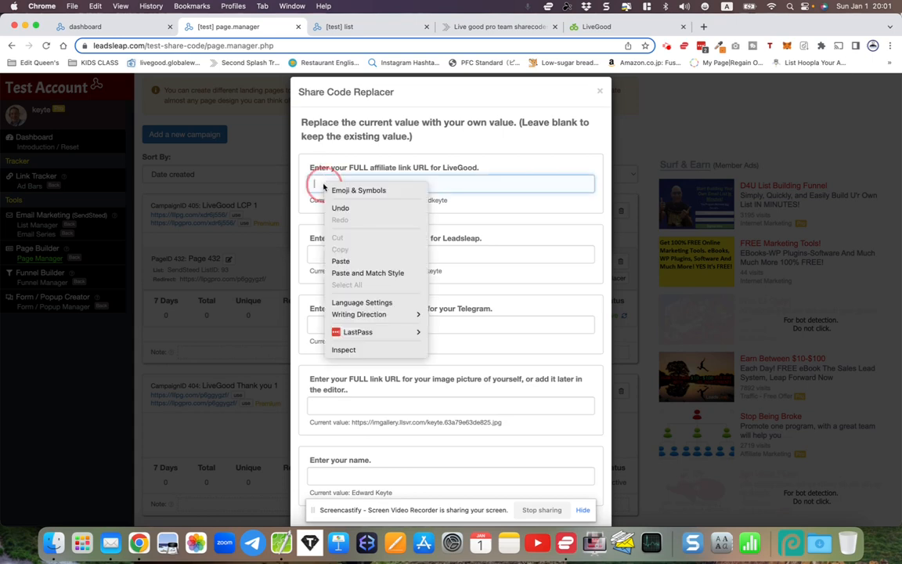
pyautogui.click(347, 264)
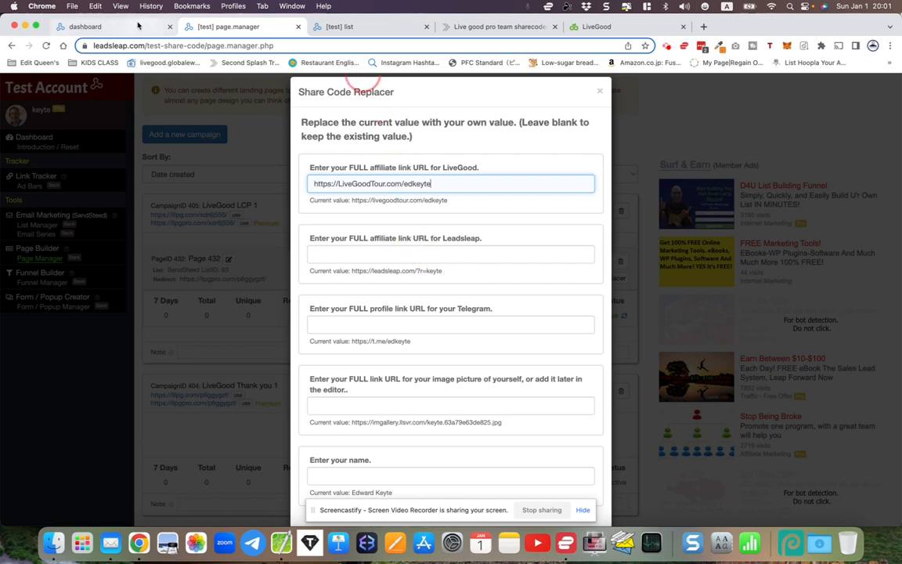
# Copy the Homepage affiliate link from Affiliate Links & Tools in the LeadsLeap member area
pyautogui.click(114, 31)
pyautogui.scroll(-7, 58, 313)
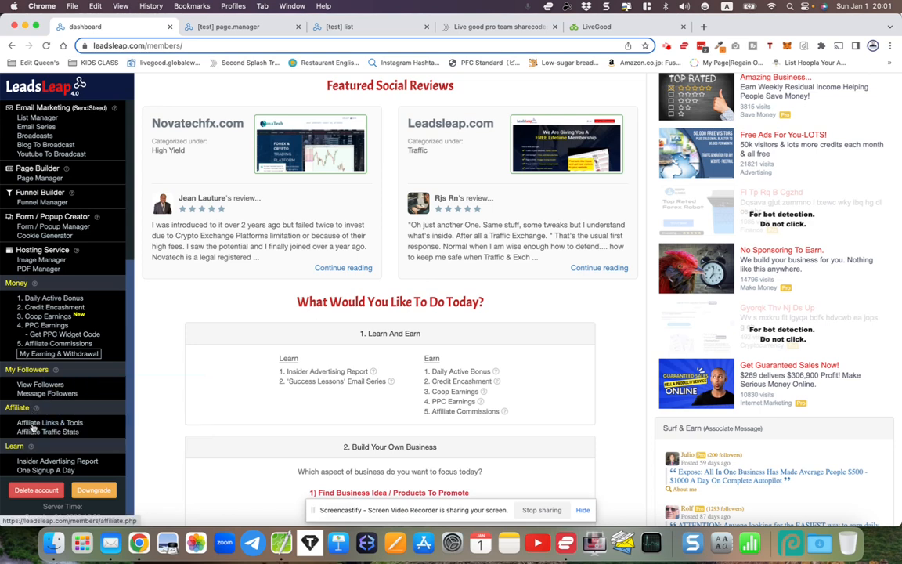
pyautogui.click(33, 424)
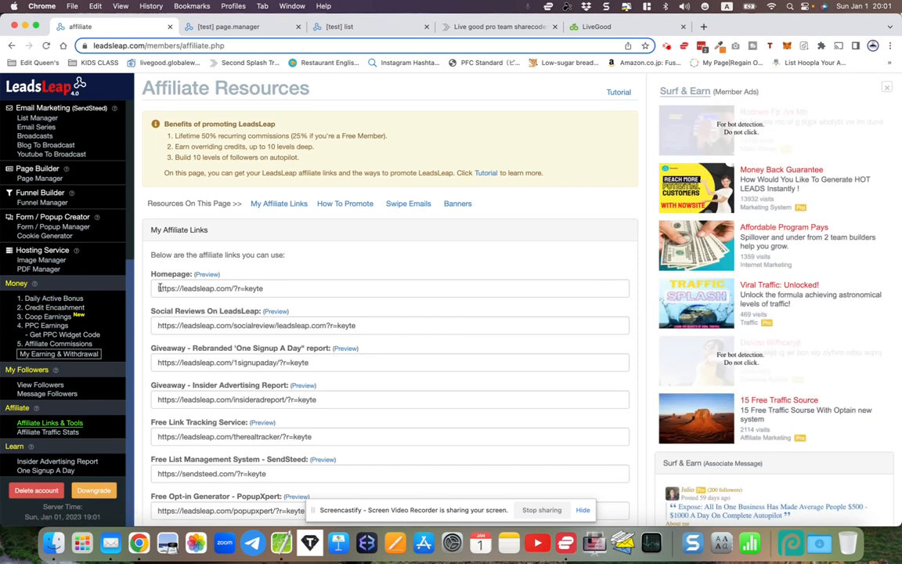
pyautogui.moveTo(159, 289); pyautogui.dragTo(211, 291)
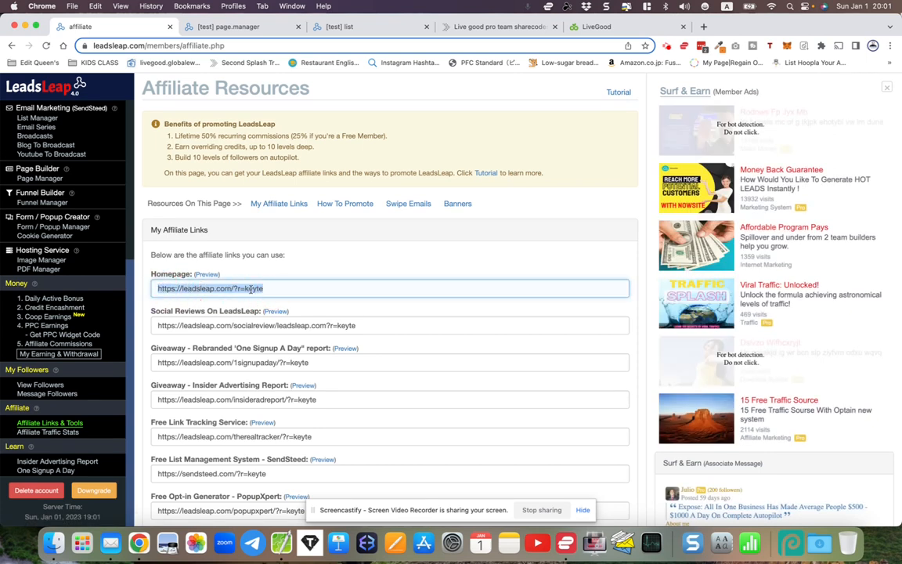
pyautogui.rightClick(251, 291)
pyautogui.click(267, 355)
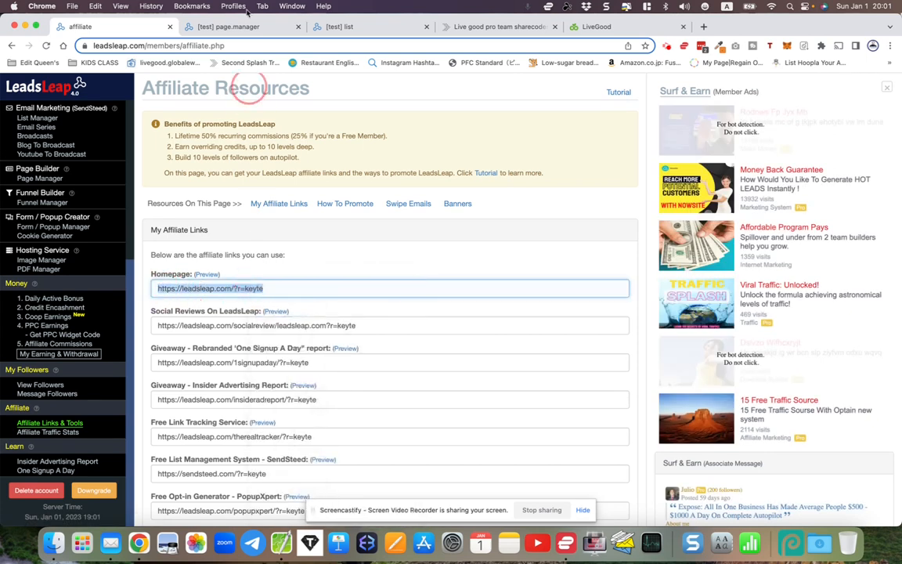
# Paste the copied homepage link as the full LeadsLeap affiliate link URL in the Share Code Replacer
pyautogui.click(241, 29)
pyautogui.click(318, 254)
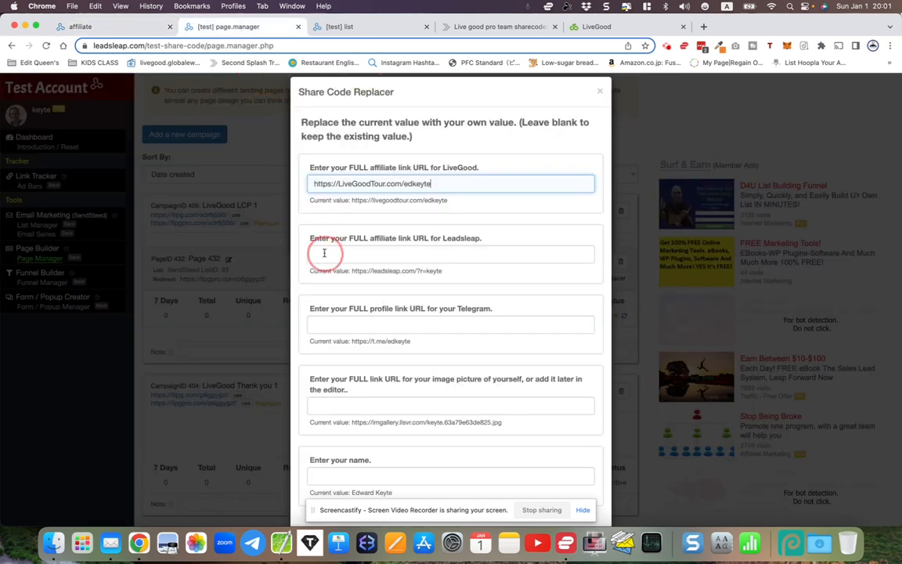
pyautogui.rightClick(325, 254)
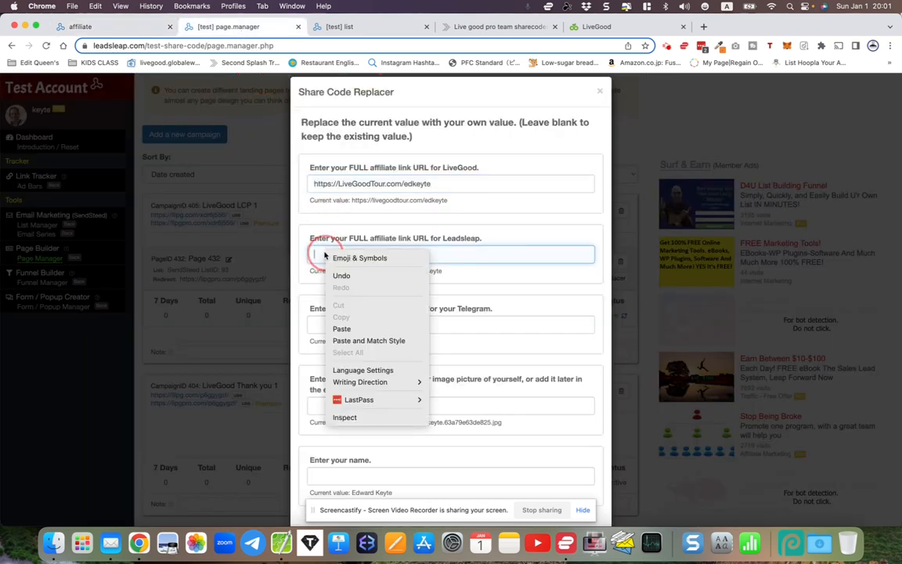
pyautogui.click(342, 329)
# Switch to Telegram Web and copy the personal t.me chat link from the Edit Profile page in Settings
pyautogui.scroll(-2, 317, 344)
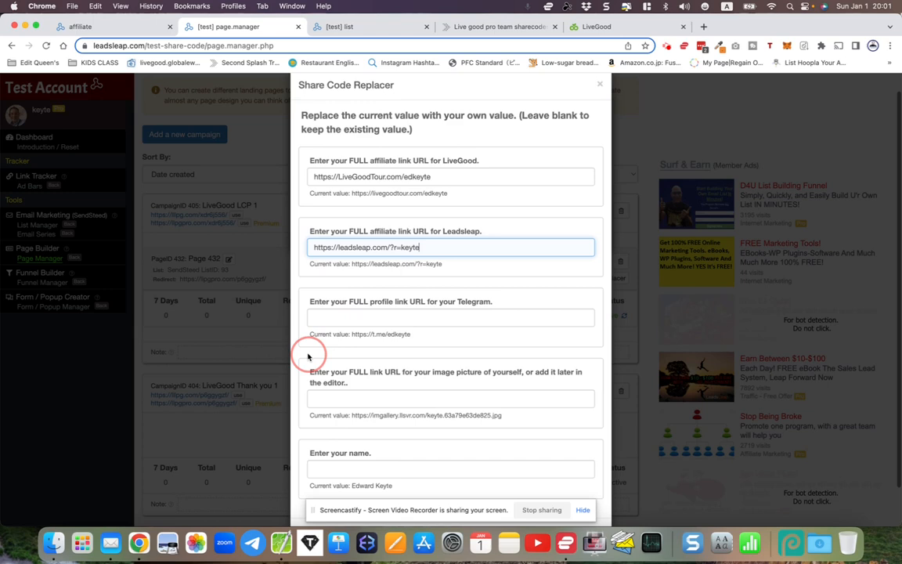
pyautogui.moveTo(311, 262); pyautogui.dragTo(498, 260)
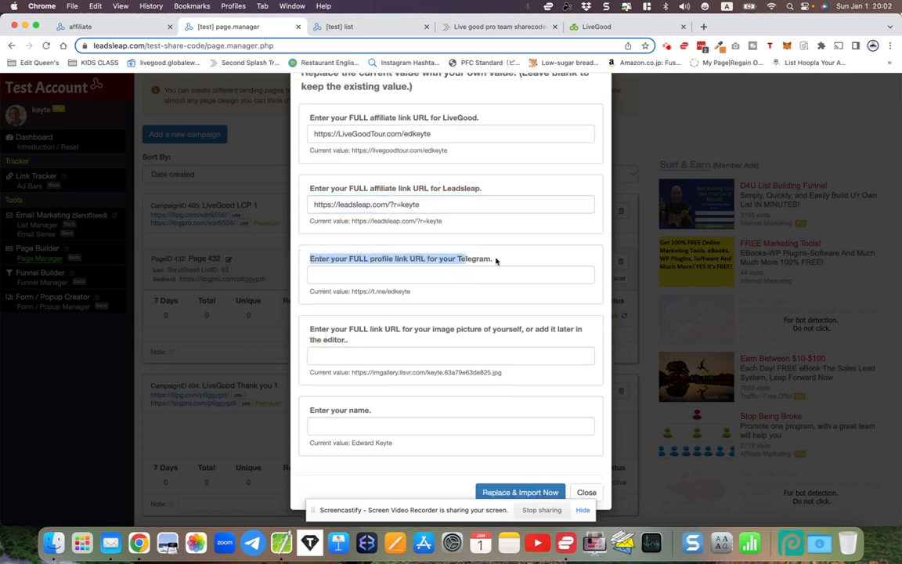
pyautogui.click(500, 261)
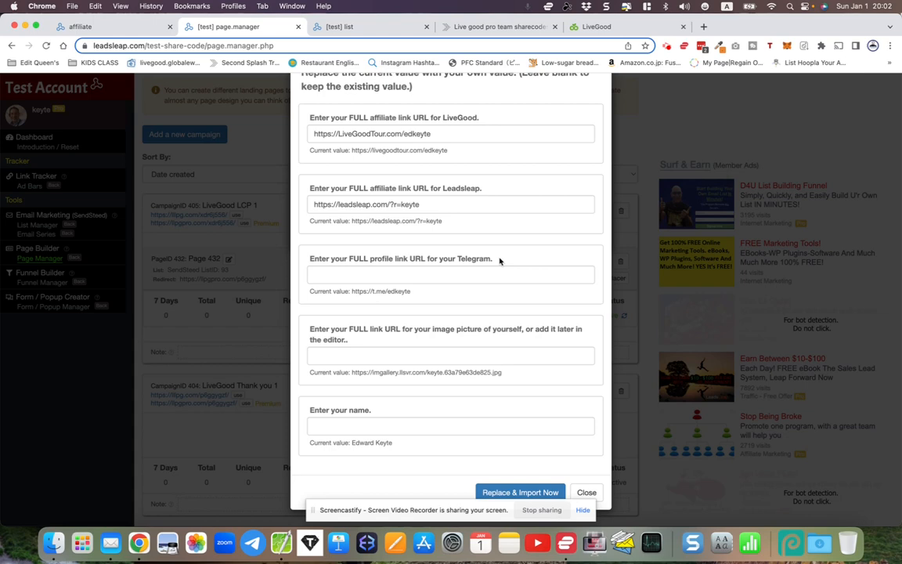
pyautogui.click(253, 544)
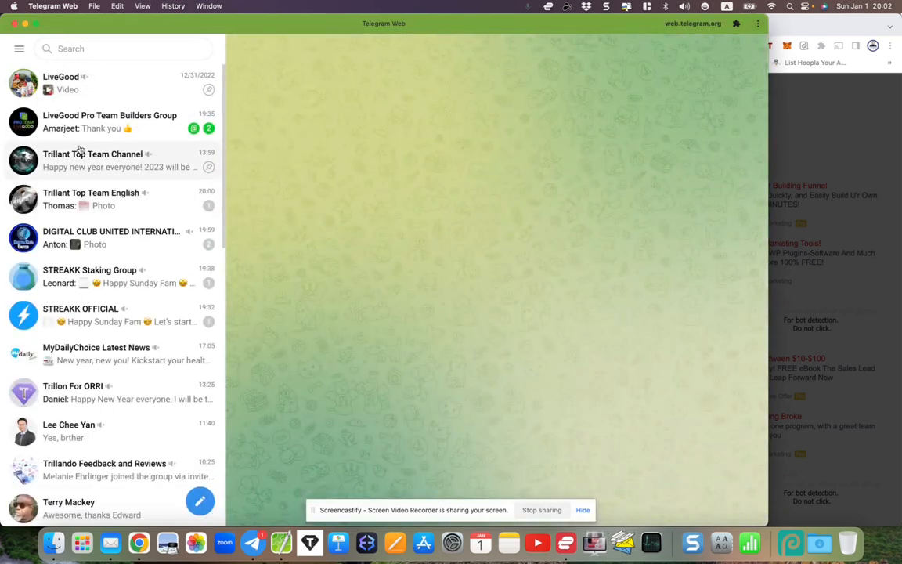
pyautogui.click(19, 49)
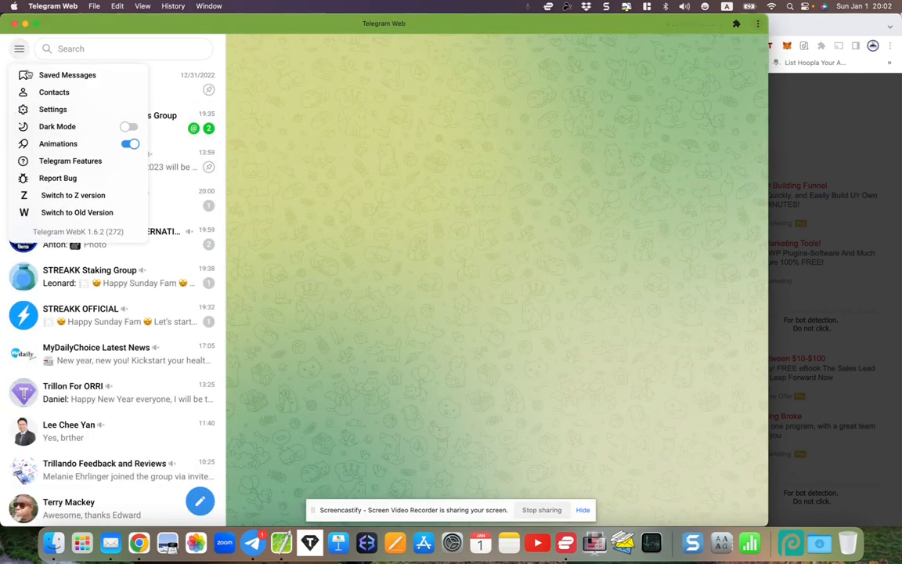
pyautogui.click(43, 110)
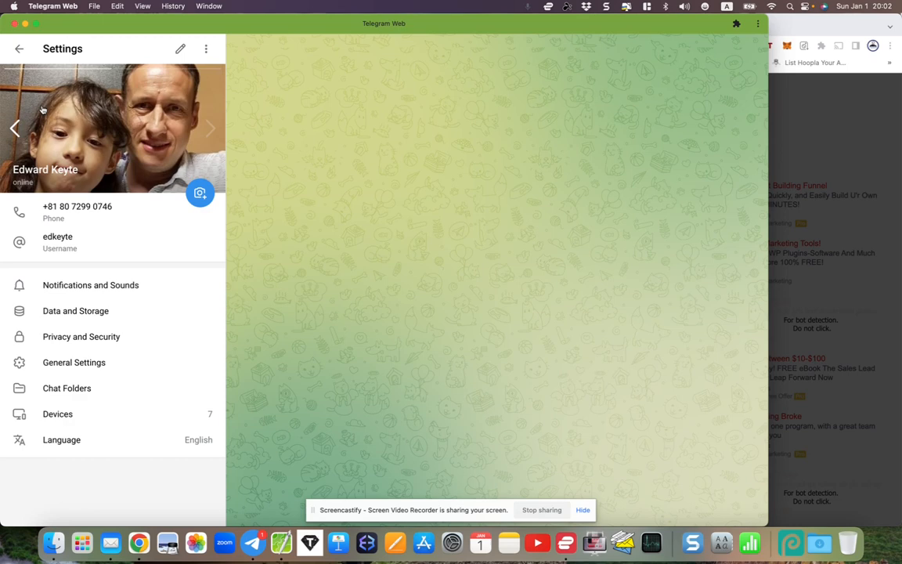
pyautogui.click(62, 241)
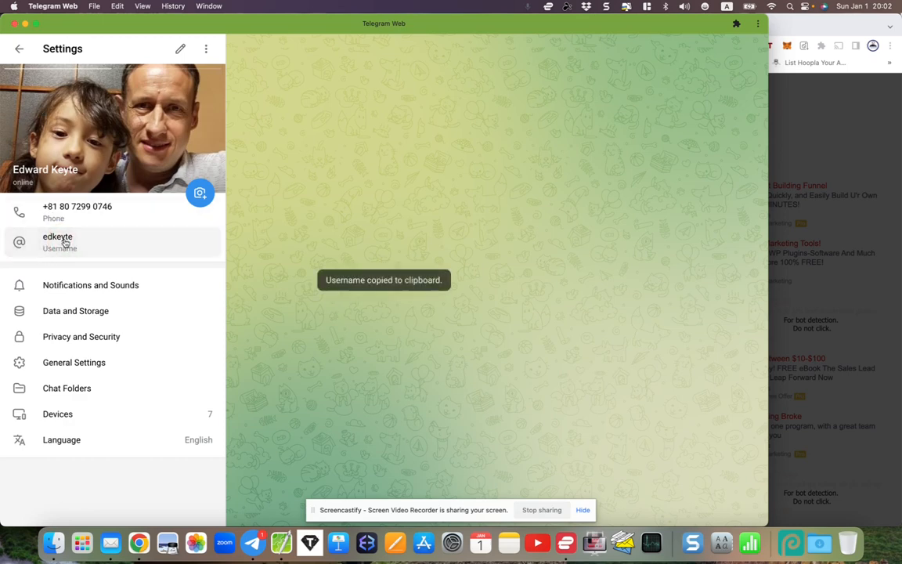
pyautogui.click(181, 51)
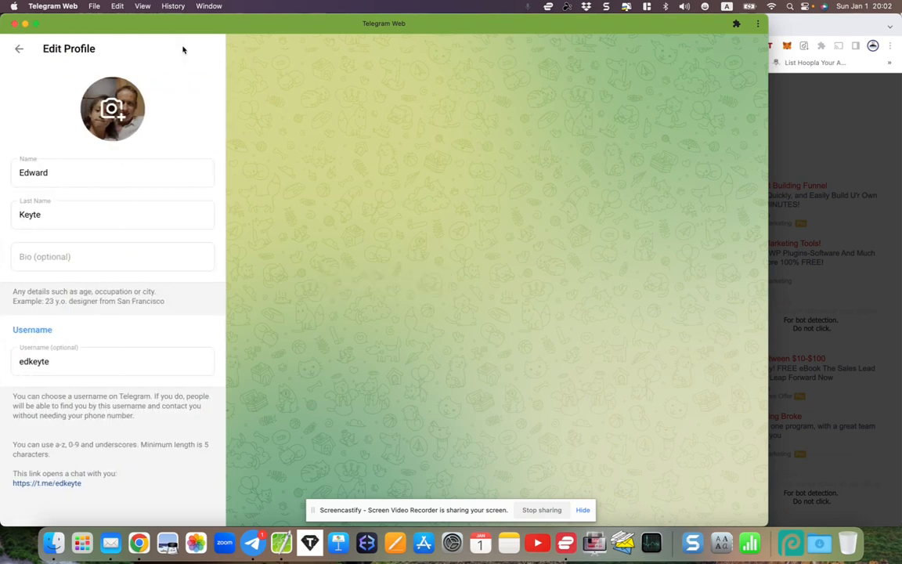
pyautogui.rightClick(20, 486)
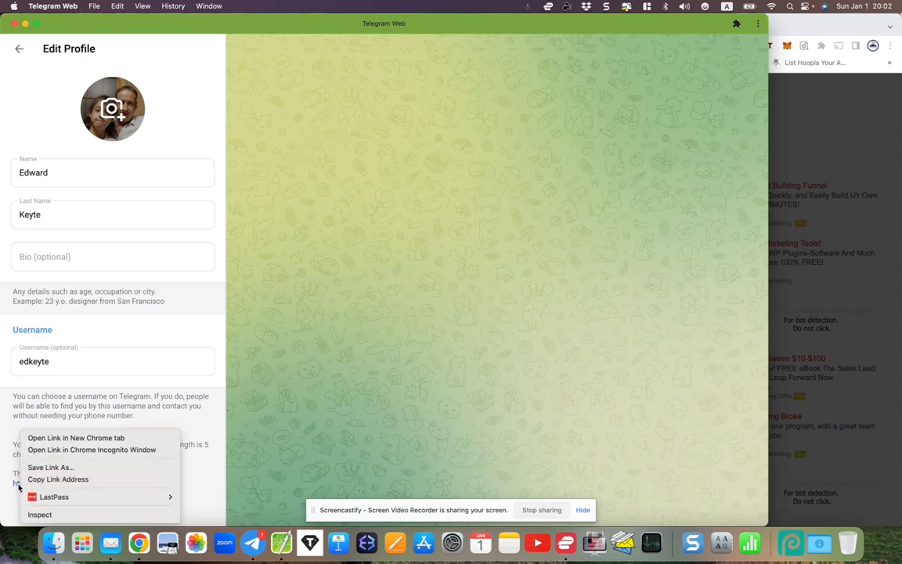
pyautogui.click(12, 500)
pyautogui.click(25, 485)
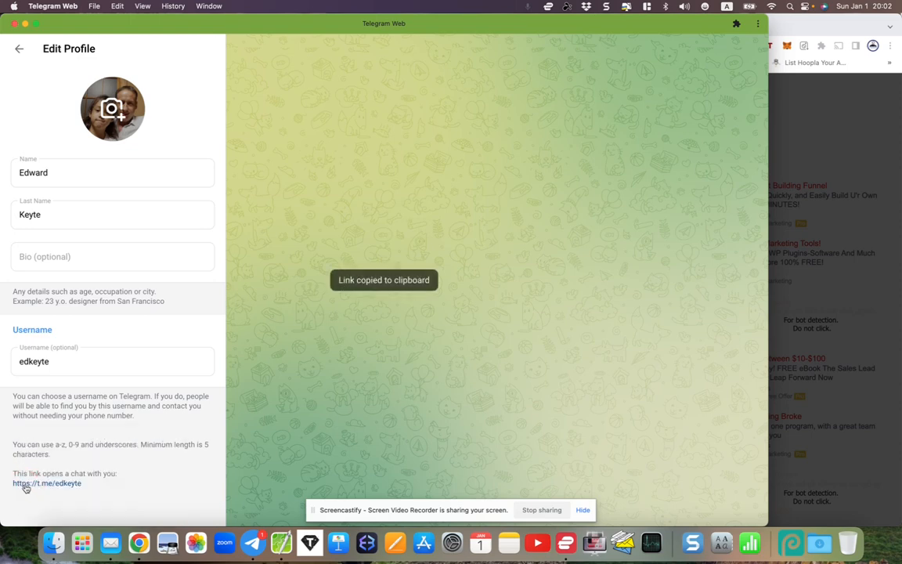
pyautogui.click(26, 485)
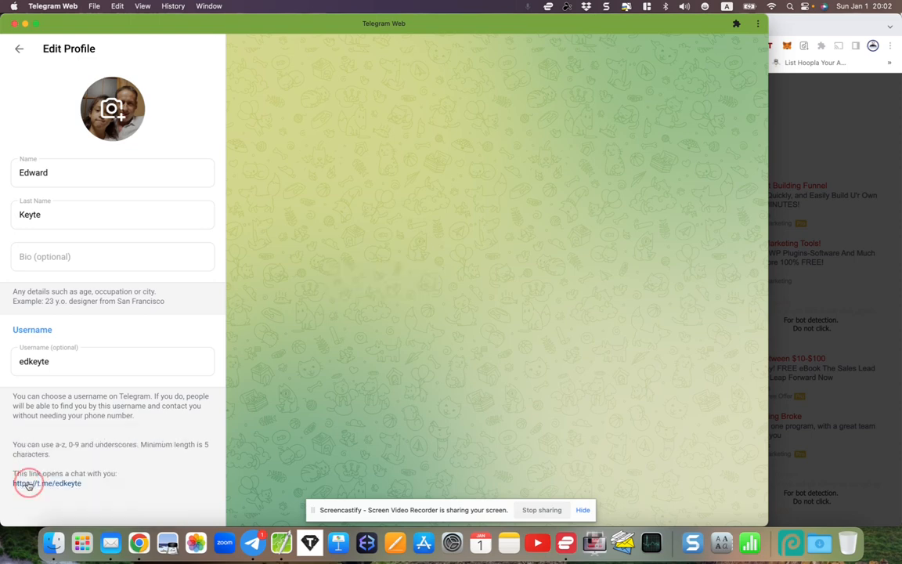
# Switch back to Chrome and paste the t.me link as the full Telegram profile link URL in the Share Code Replacer
pyautogui.press('super+Tab')
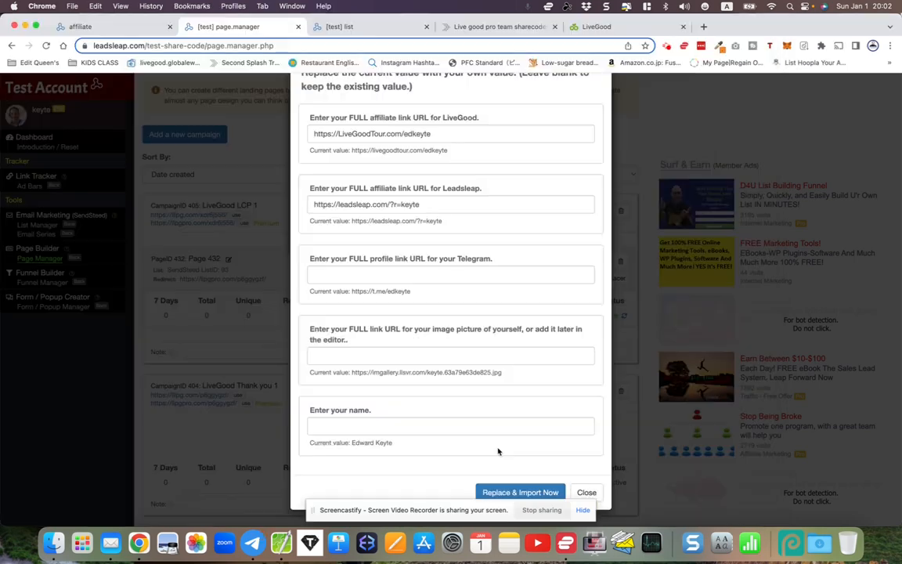
pyautogui.rightClick(342, 272)
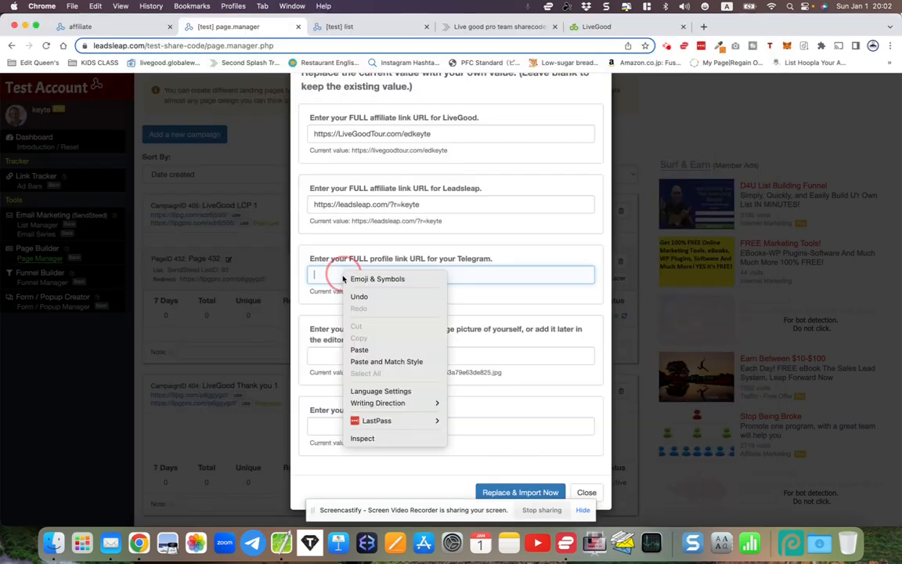
pyautogui.click(366, 352)
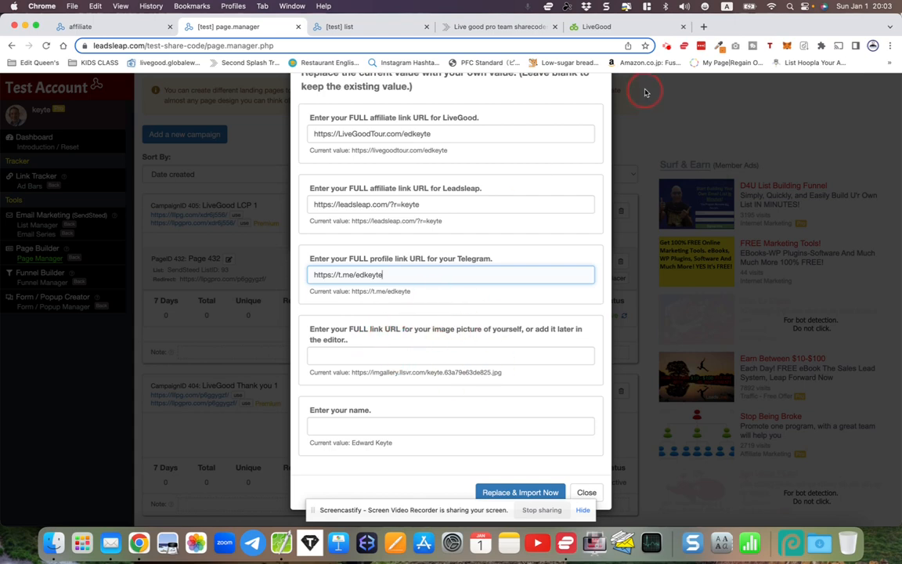
# Open facebook.com in a new browser tab and view the member's own profile picture at full size
pyautogui.click(705, 27)
pyautogui.write('facebook.com')
pyautogui.press('Return')
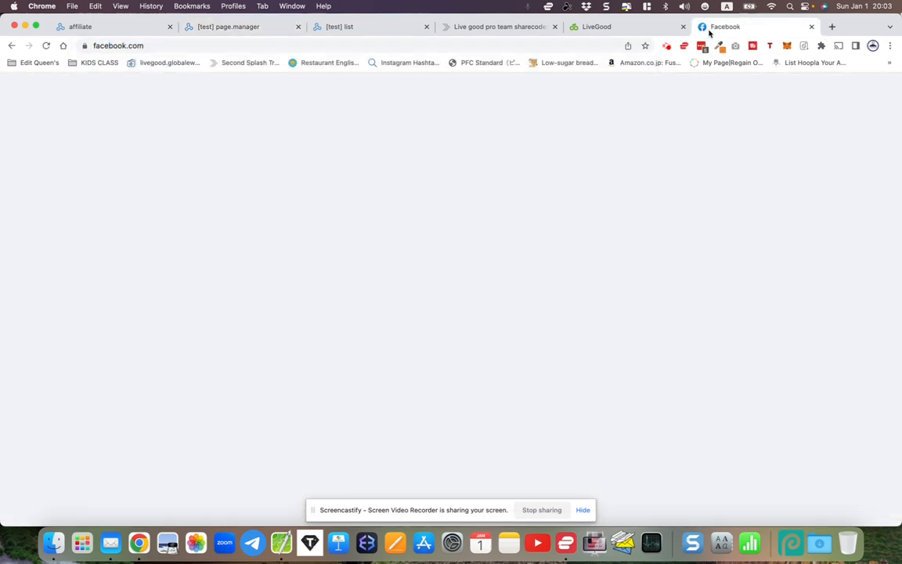
pyautogui.moveTo(900, 179); pyautogui.dragTo(832, 179)
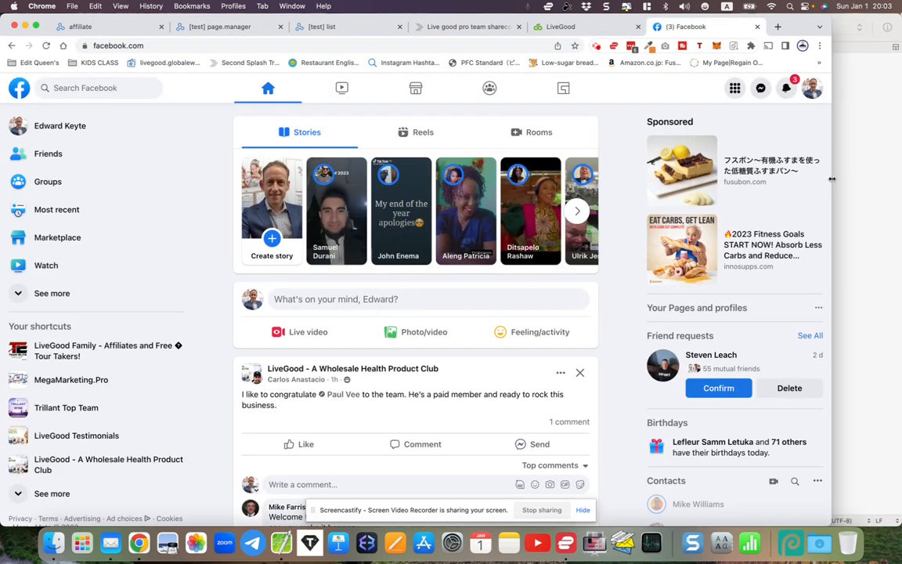
pyautogui.click(16, 127)
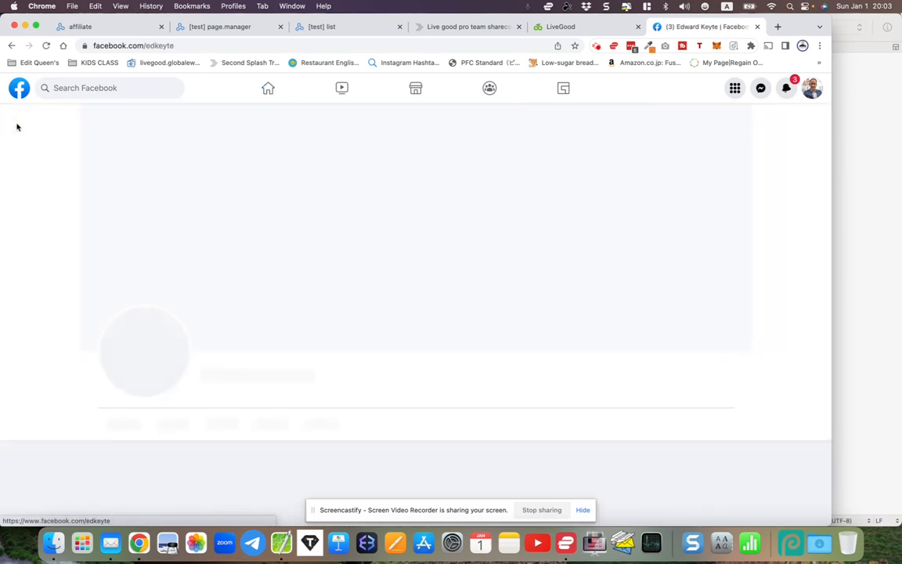
pyautogui.click(141, 395)
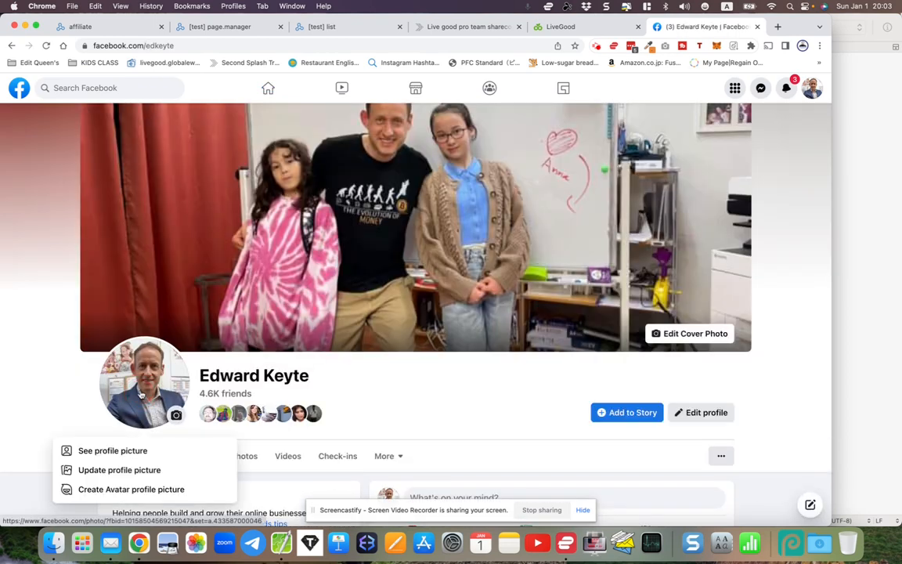
pyautogui.click(104, 451)
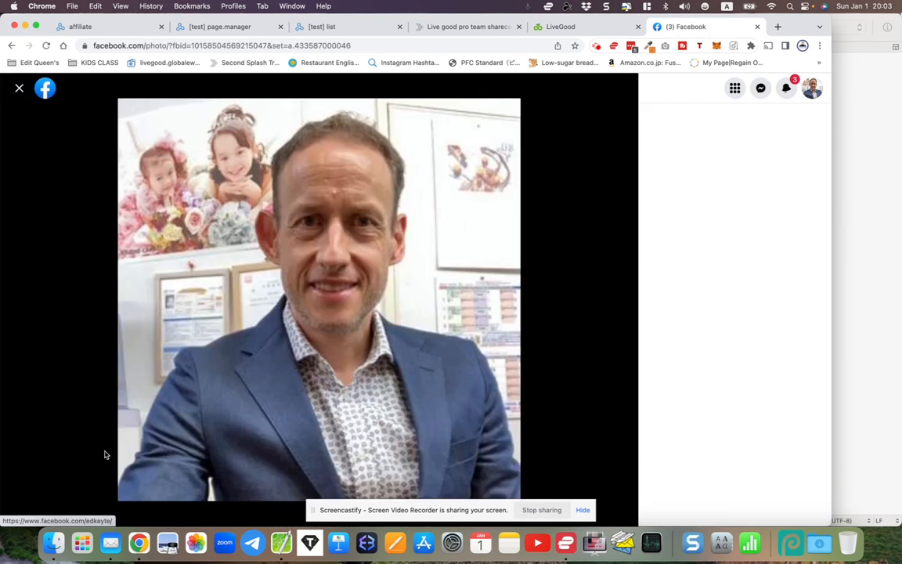
# Save the profile picture to the Desktop, using the member's first name as the file name
pyautogui.rightClick(245, 303)
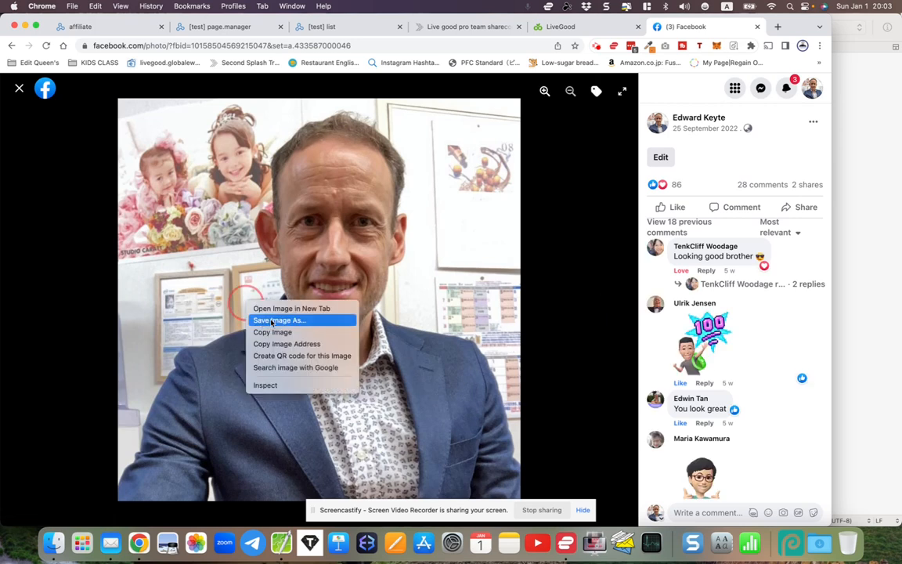
pyautogui.click(272, 322)
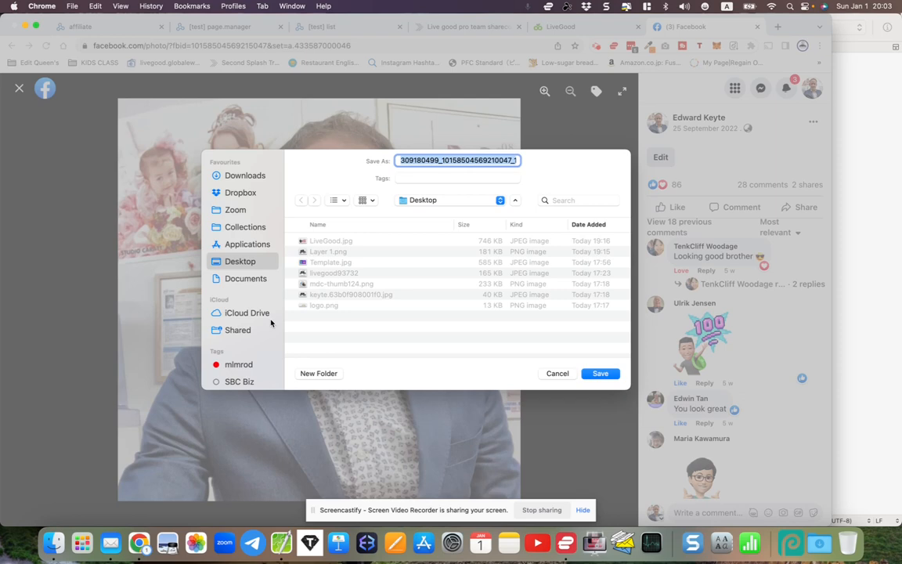
pyautogui.write('edward')
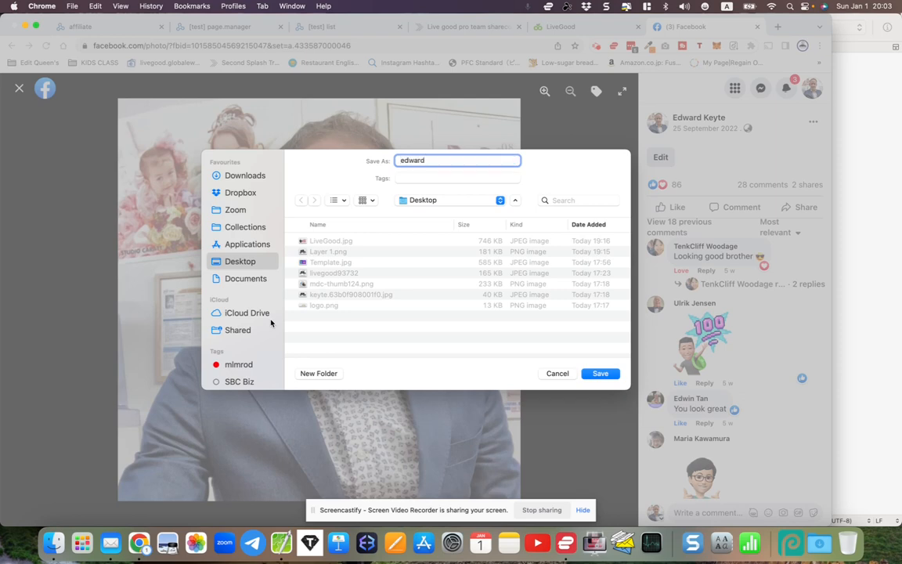
pyautogui.press('Return')
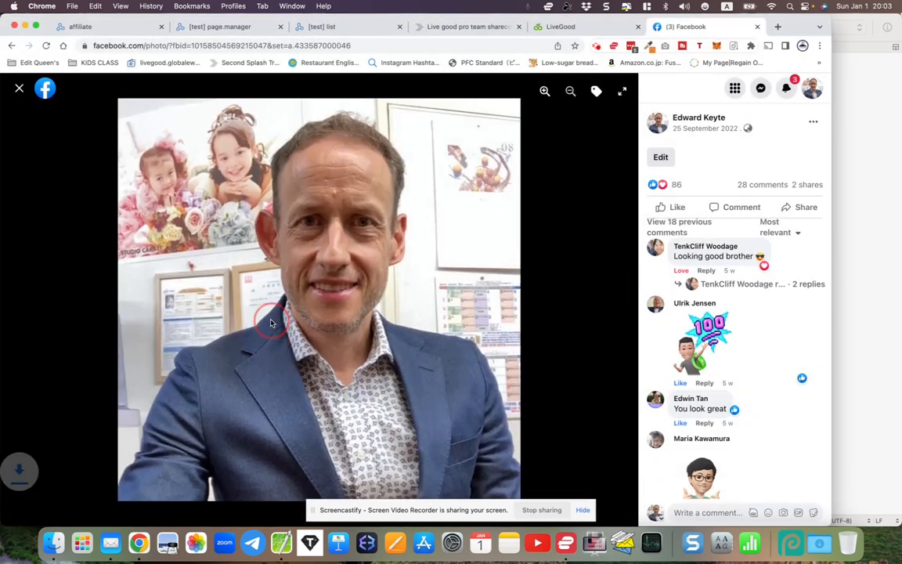
pyautogui.click(74, 460)
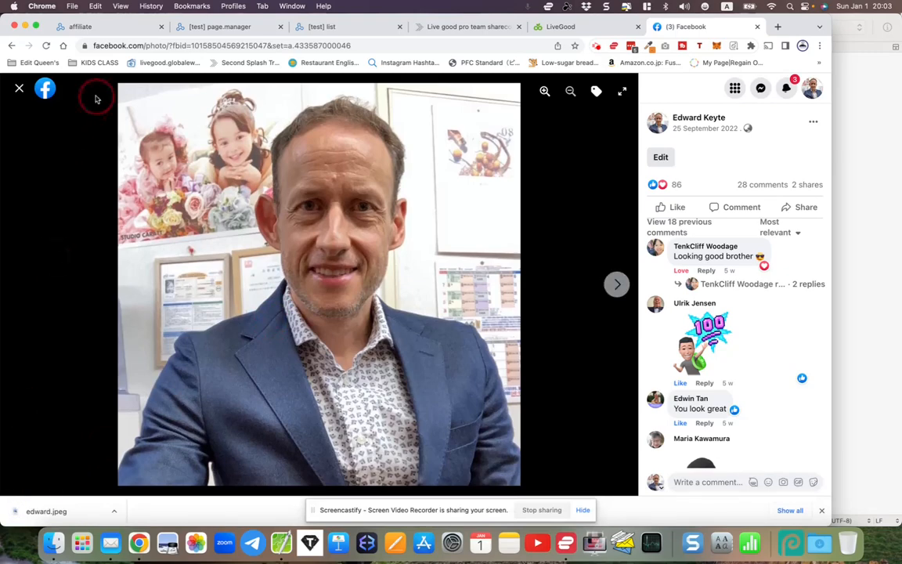
# Return to the LeadsLeap member area and open the Image Manager under Hosting Service
pyautogui.click(105, 28)
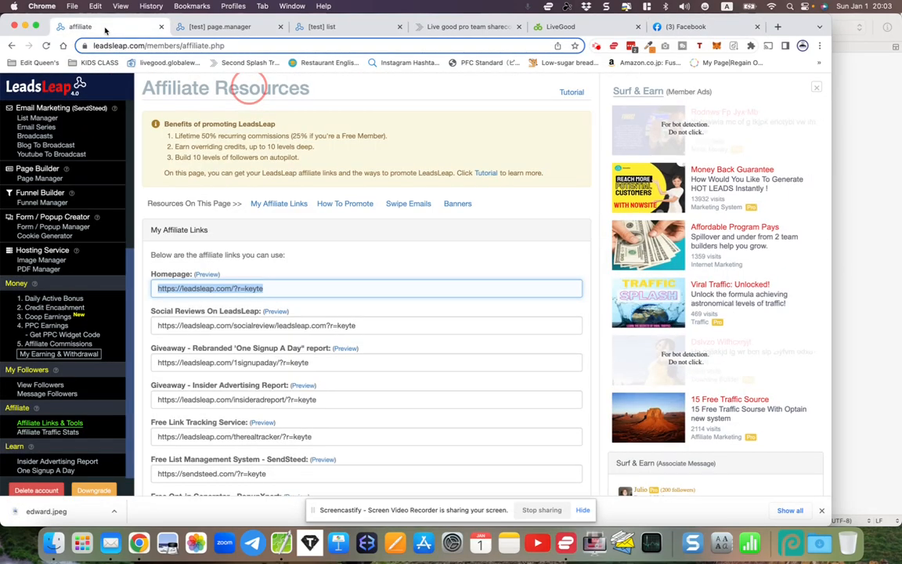
pyautogui.scroll(5, 102, 130)
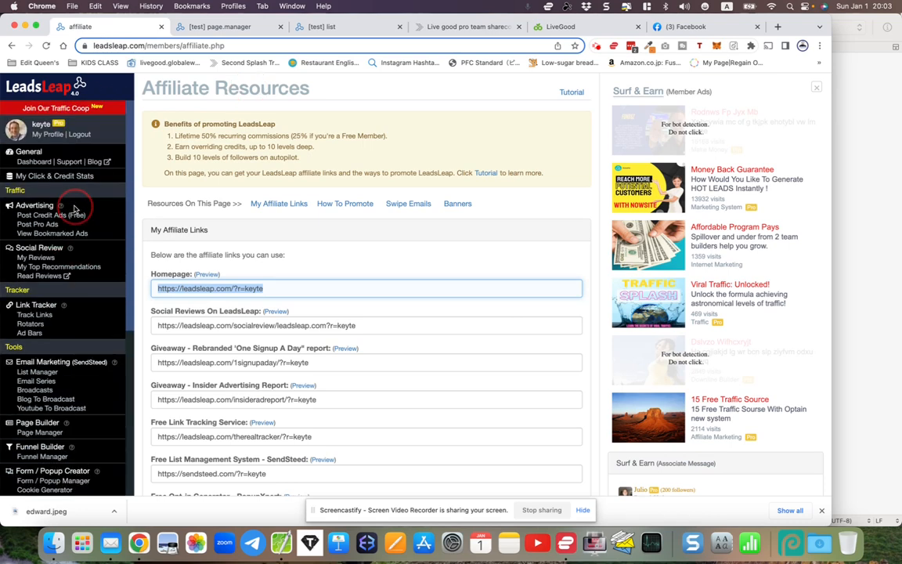
pyautogui.click(34, 161)
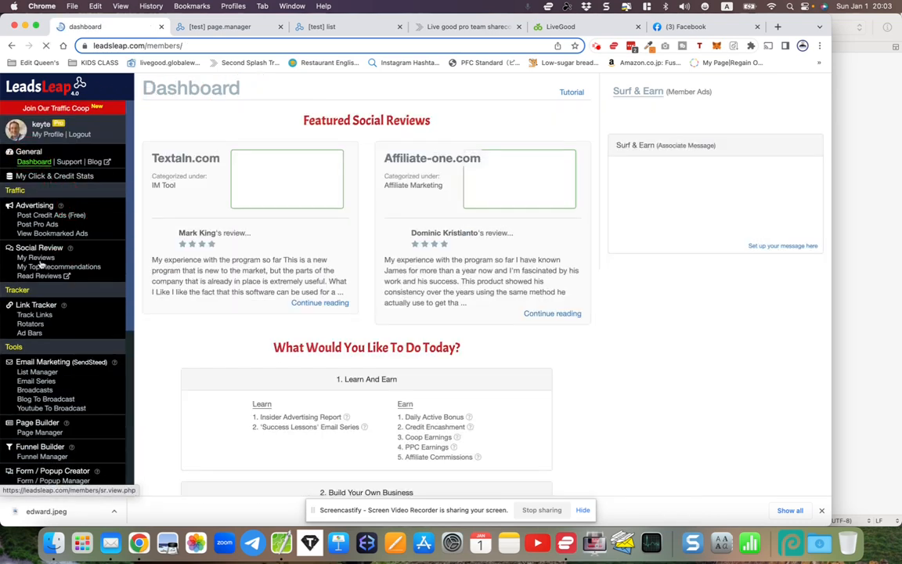
pyautogui.scroll(-3, 38, 263)
pyautogui.scroll(-3, 39, 263)
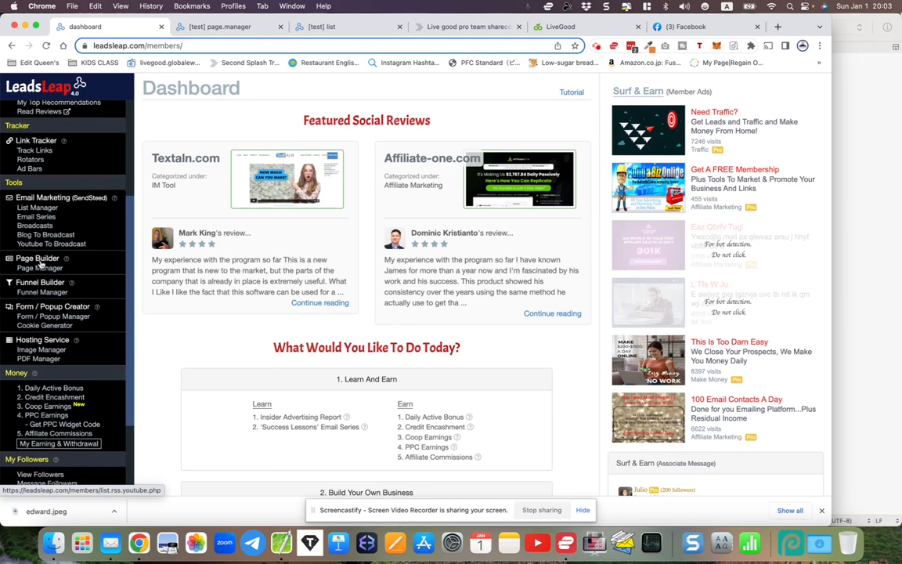
pyautogui.scroll(-4, 39, 261)
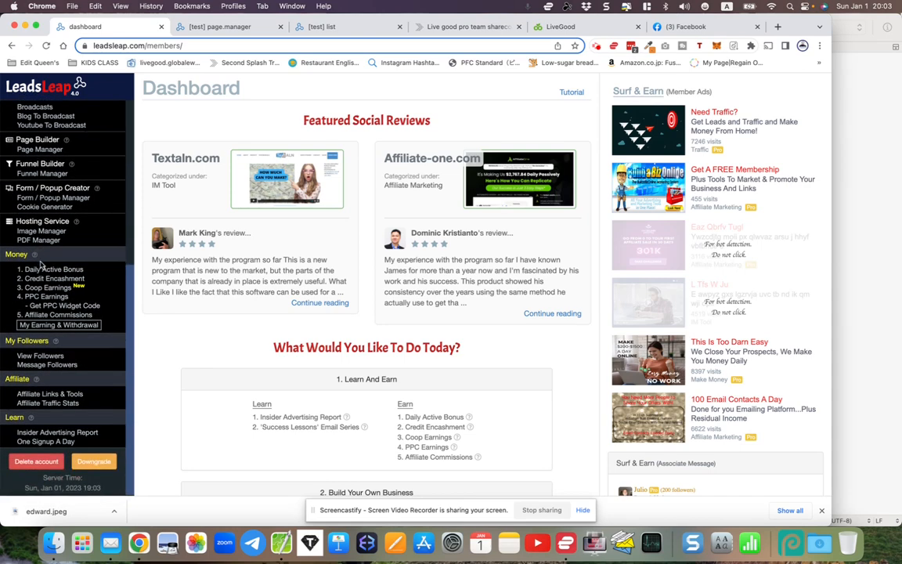
pyautogui.scroll(1, 41, 269)
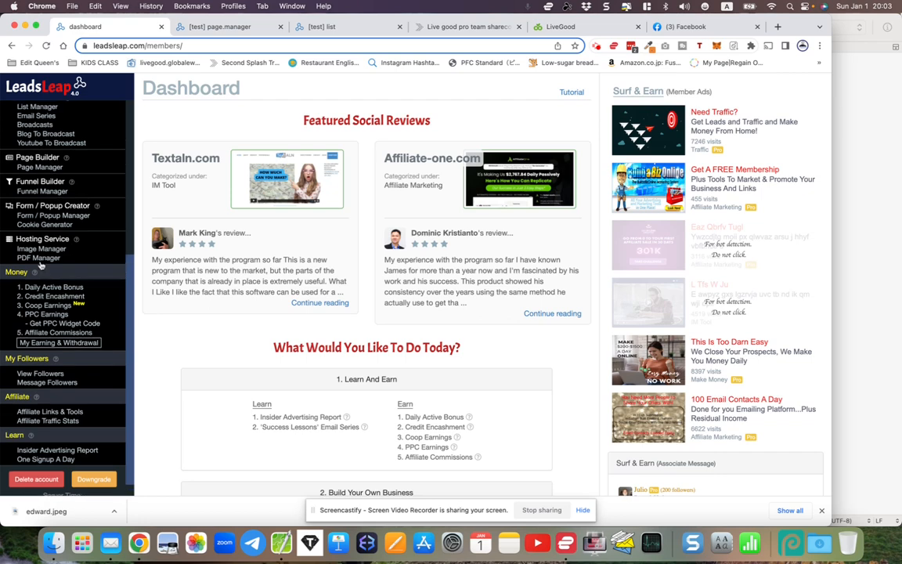
pyautogui.moveTo(17, 239); pyautogui.dragTo(71, 239)
pyautogui.click(43, 249)
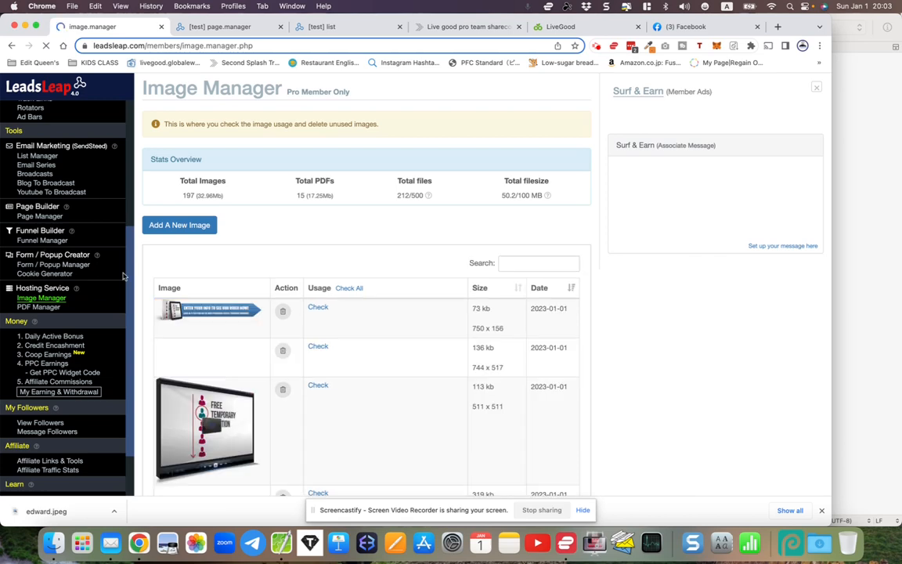
# Upload the saved profile photo to the Image Manager, then close the uploader and refresh the image list
pyautogui.scroll(-10, 184, 282)
pyautogui.scroll(10, 197, 301)
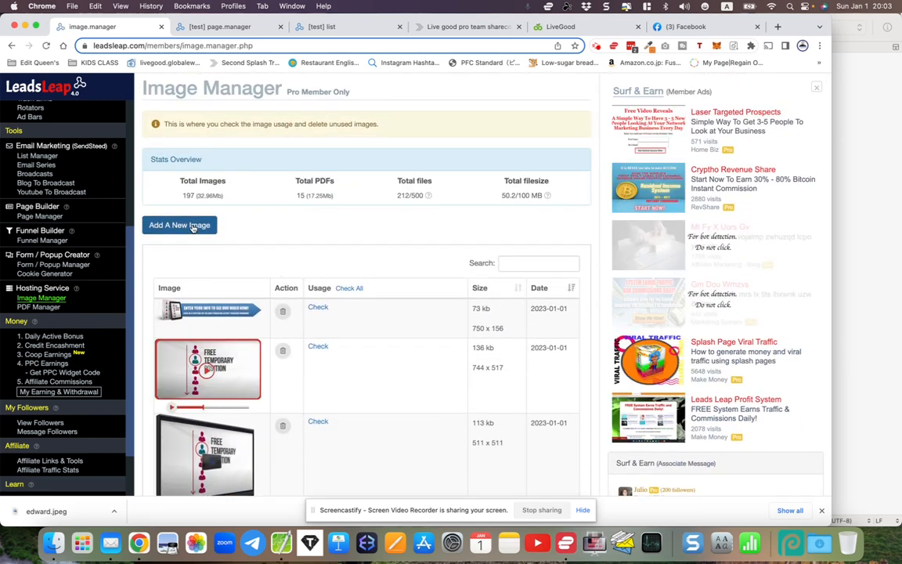
pyautogui.click(188, 225)
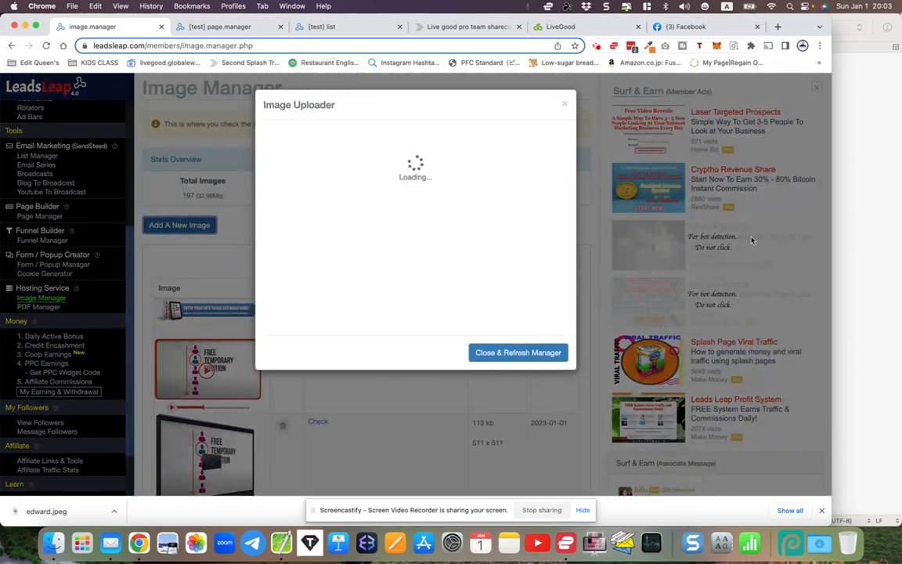
pyautogui.click(303, 175)
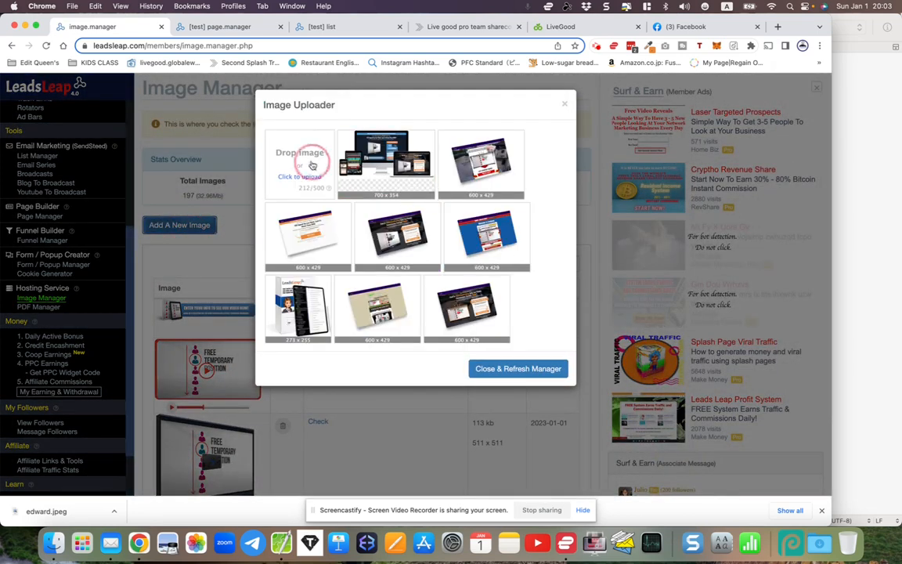
pyautogui.doubleClick(324, 196)
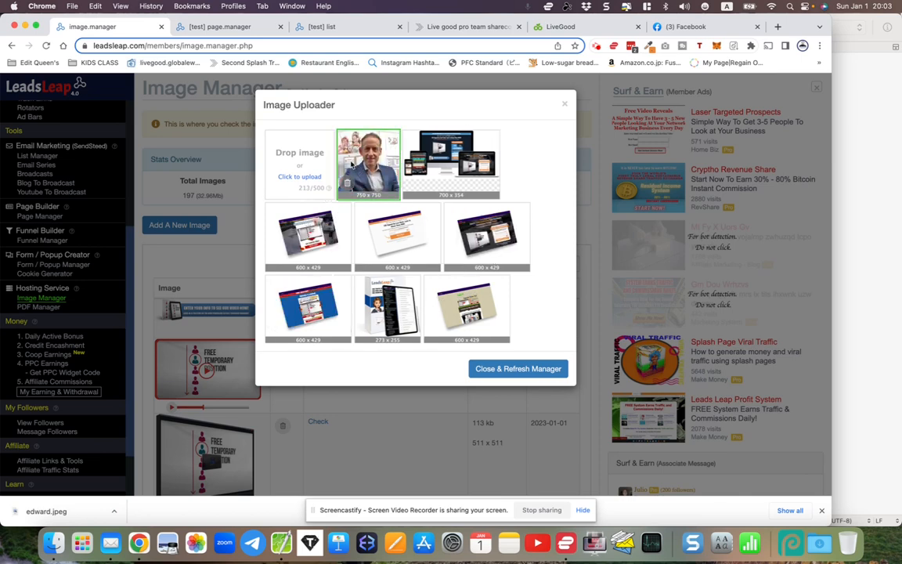
pyautogui.click(523, 369)
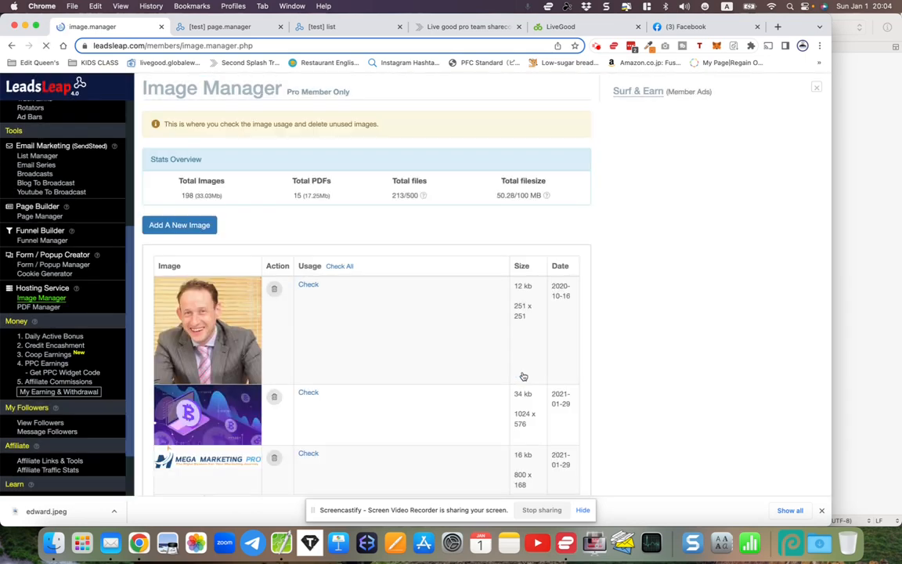
# Find the 750 x 750 profile photo dated 2022-12-25 in the image list and copy its image address
pyautogui.scroll(-10, 358, 346)
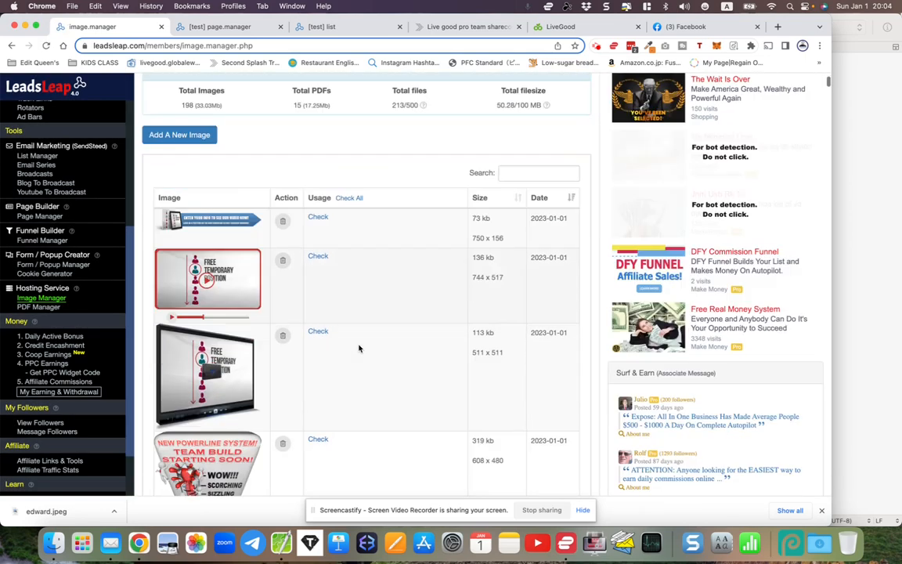
pyautogui.scroll(8, 359, 348)
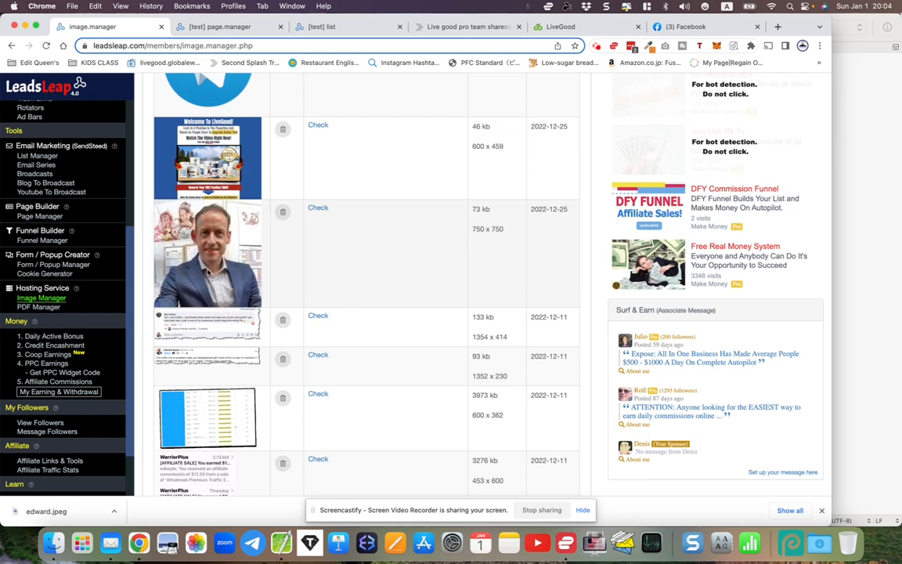
pyautogui.rightClick(202, 255)
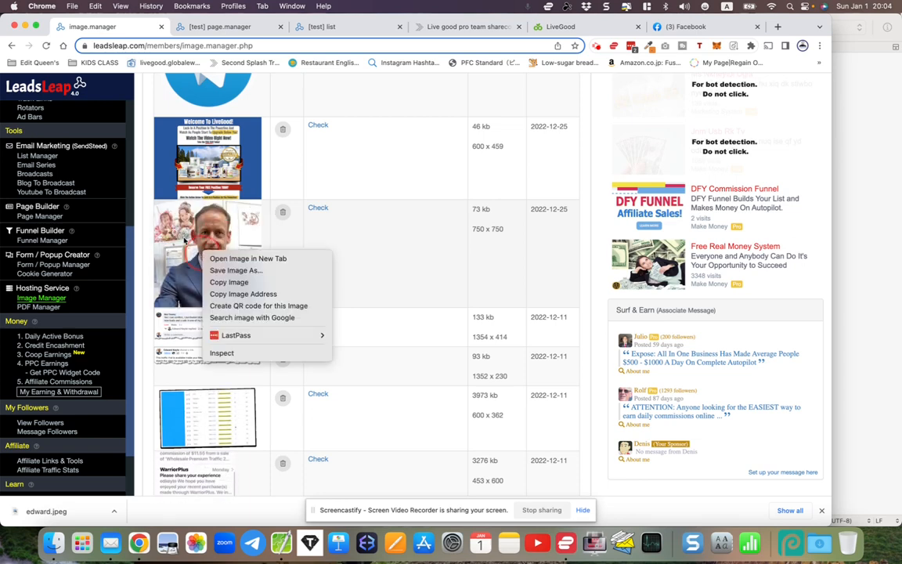
pyautogui.rightClick(185, 240)
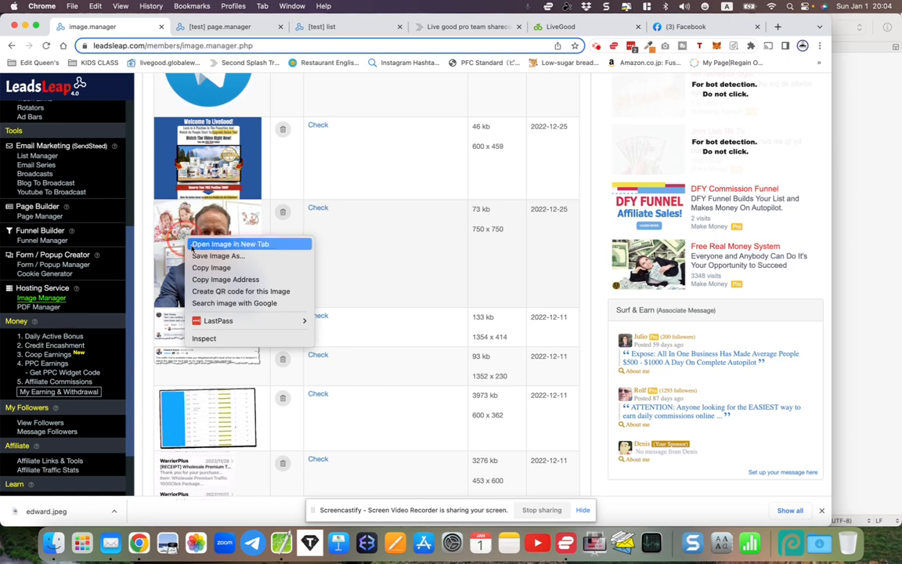
pyautogui.click(210, 280)
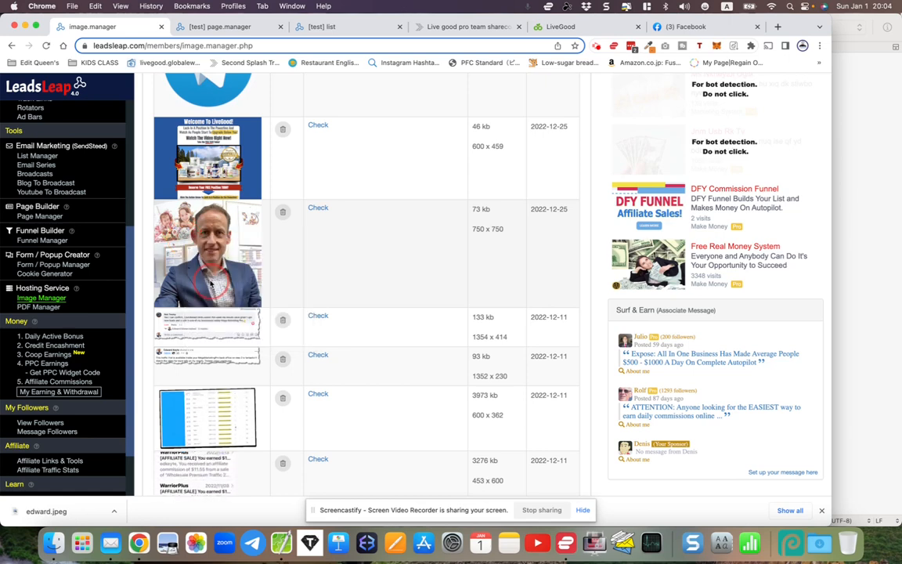
# Paste the copied image address as the full link URL for the member's own picture in the Share Code Replacer
pyautogui.click(226, 28)
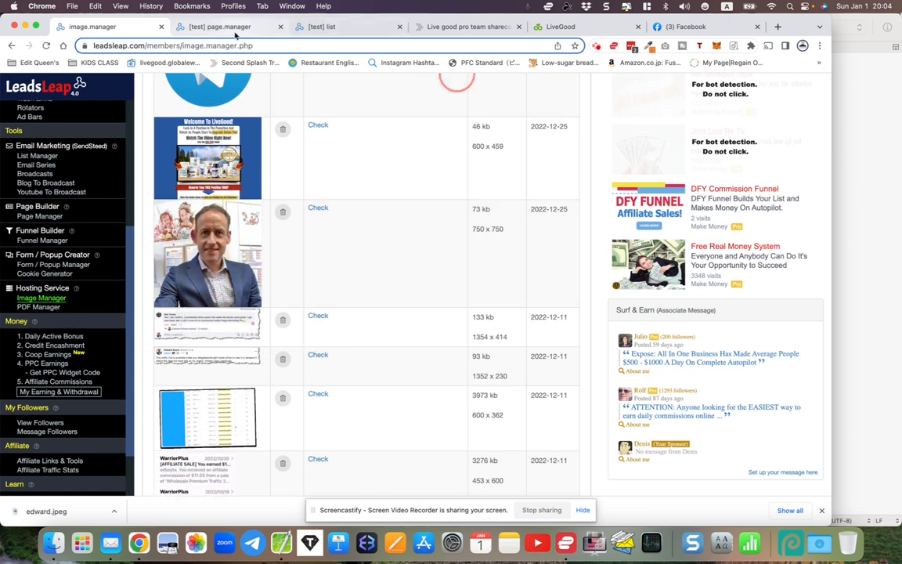
pyautogui.rightClick(316, 356)
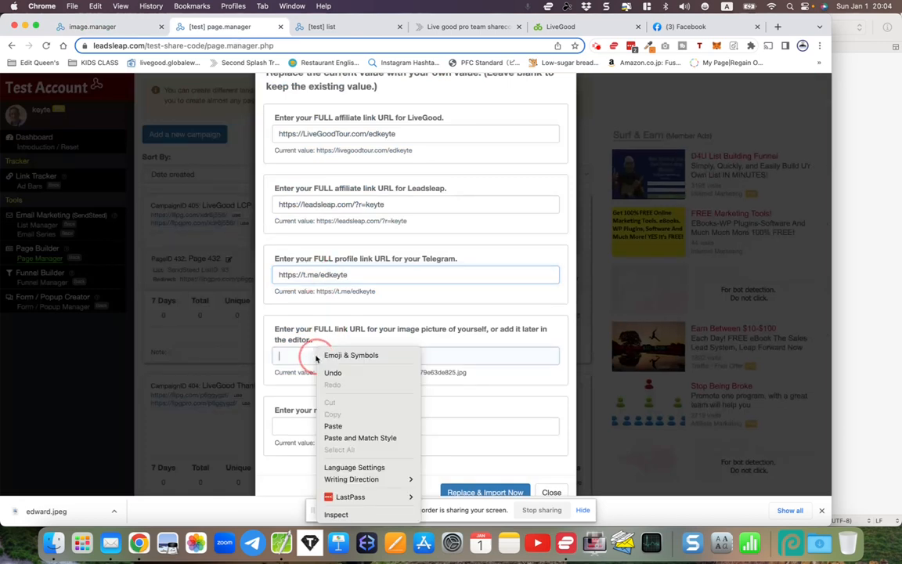
pyautogui.click(339, 424)
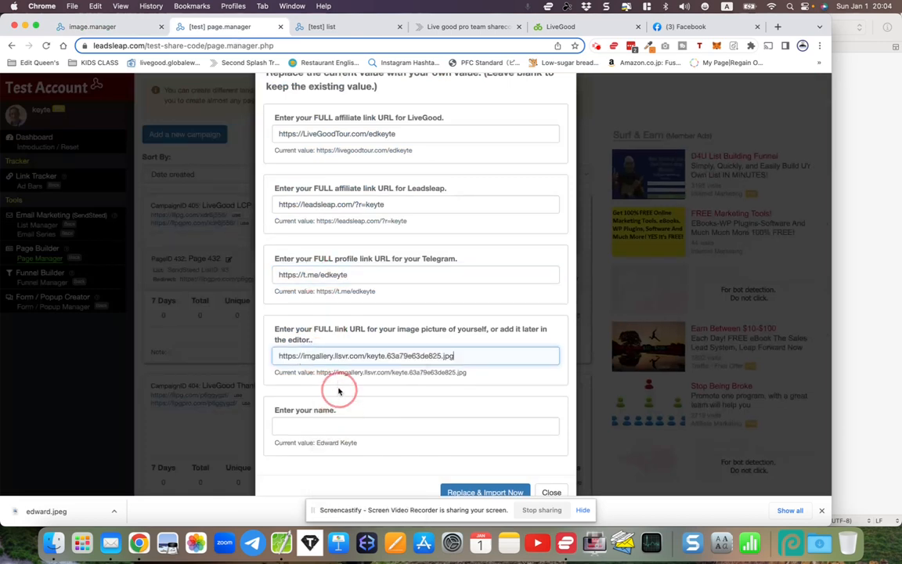
pyautogui.tripleClick(289, 355)
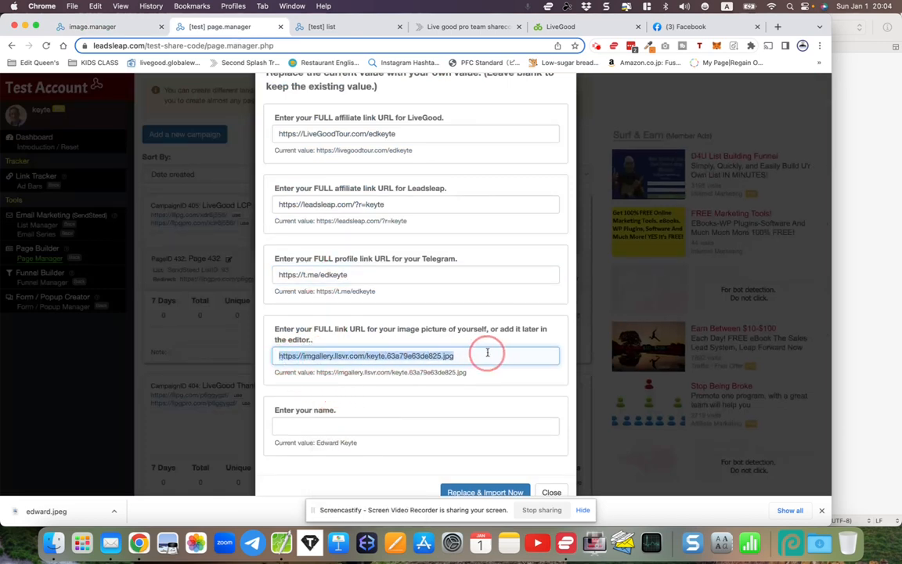
# Enter the member's full name in the Share Code Replacer
pyautogui.scroll(-1, 493, 355)
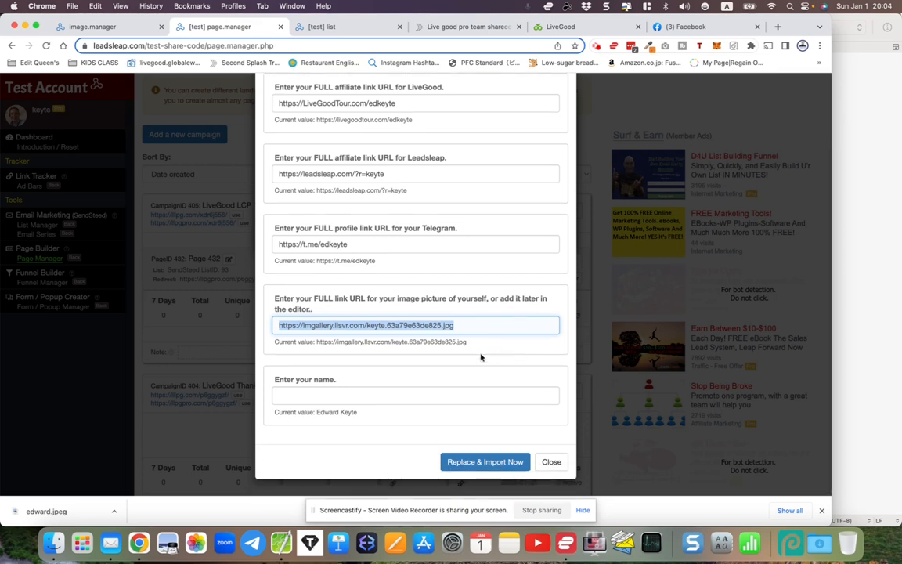
pyautogui.click(300, 397)
pyautogui.write('Edward Keyte')
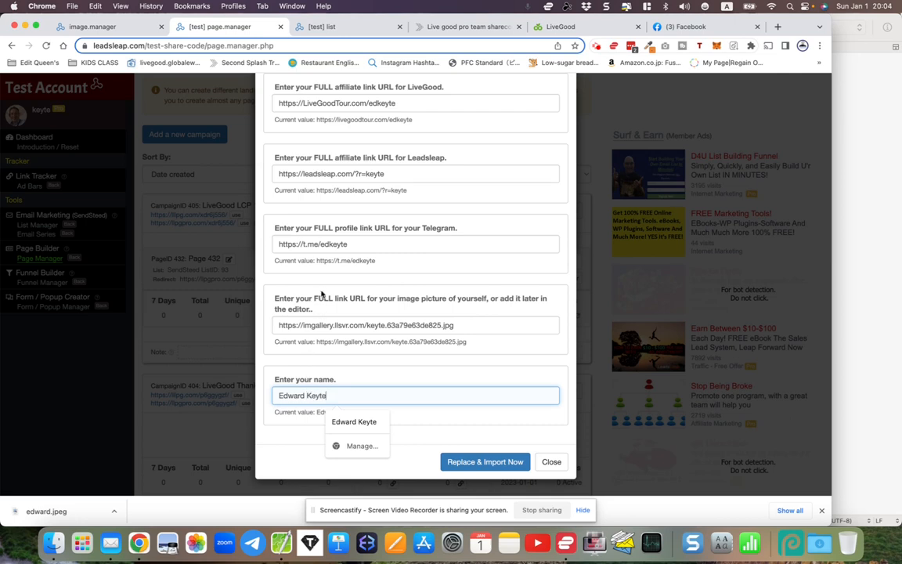
# Review all the replacement values and run Replace & Import for the share-code page
pyautogui.scroll(3, 321, 294)
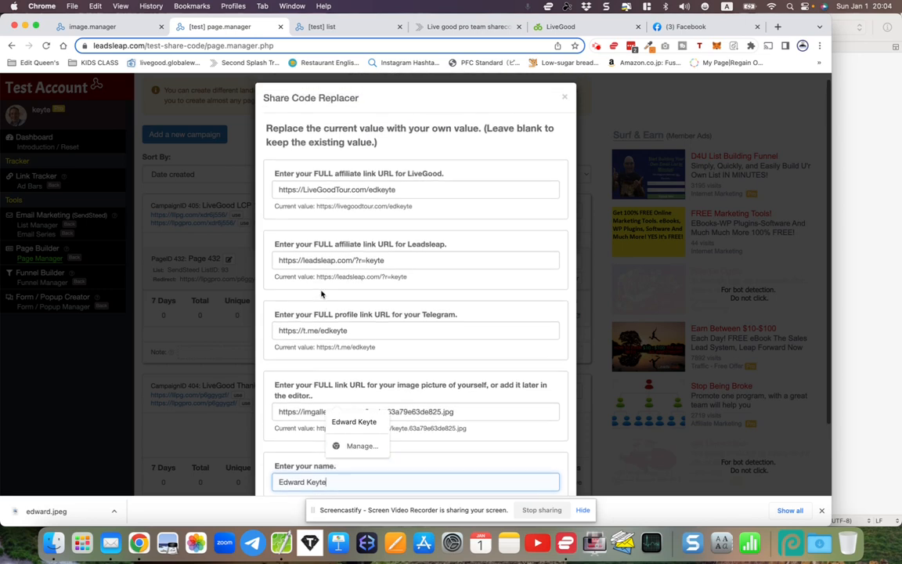
pyautogui.scroll(-2, 321, 293)
pyautogui.scroll(-2, 322, 292)
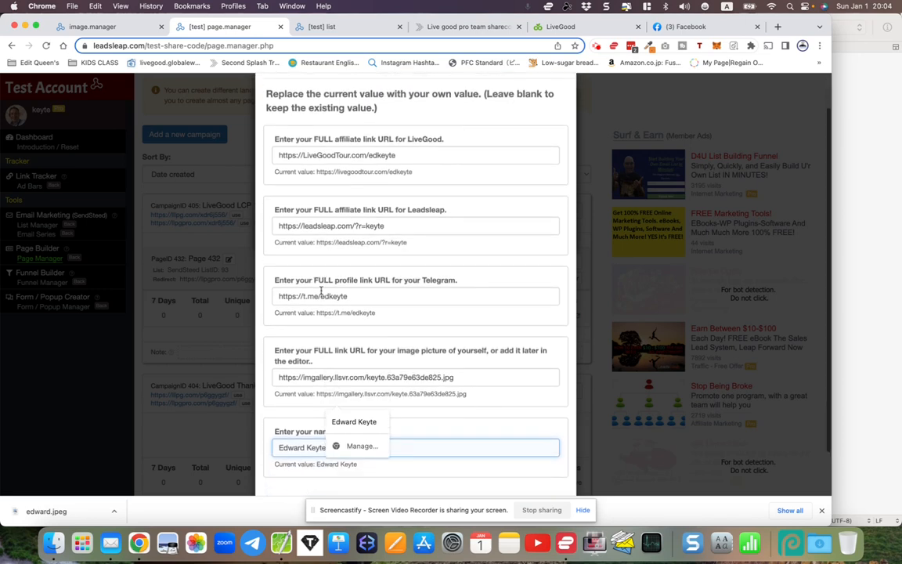
pyautogui.scroll(2, 321, 292)
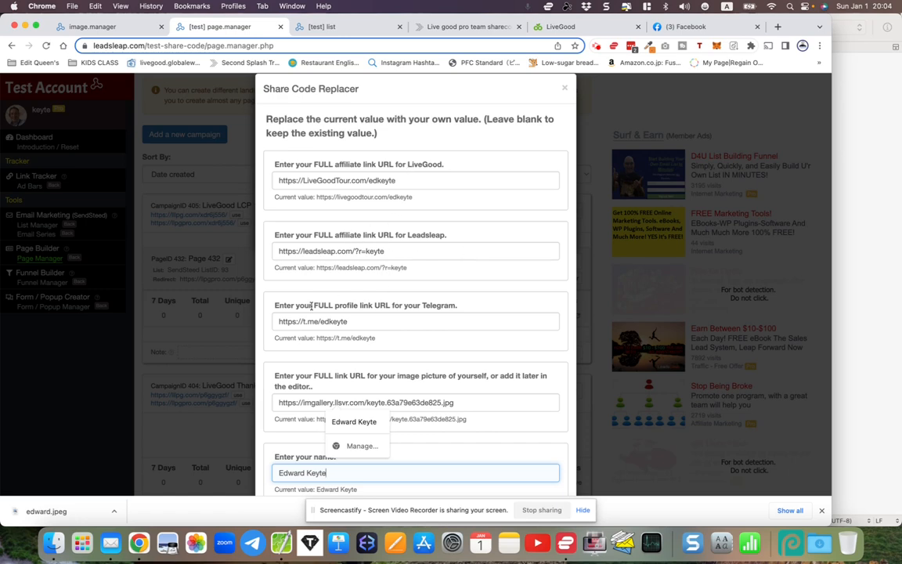
pyautogui.scroll(-4, 396, 335)
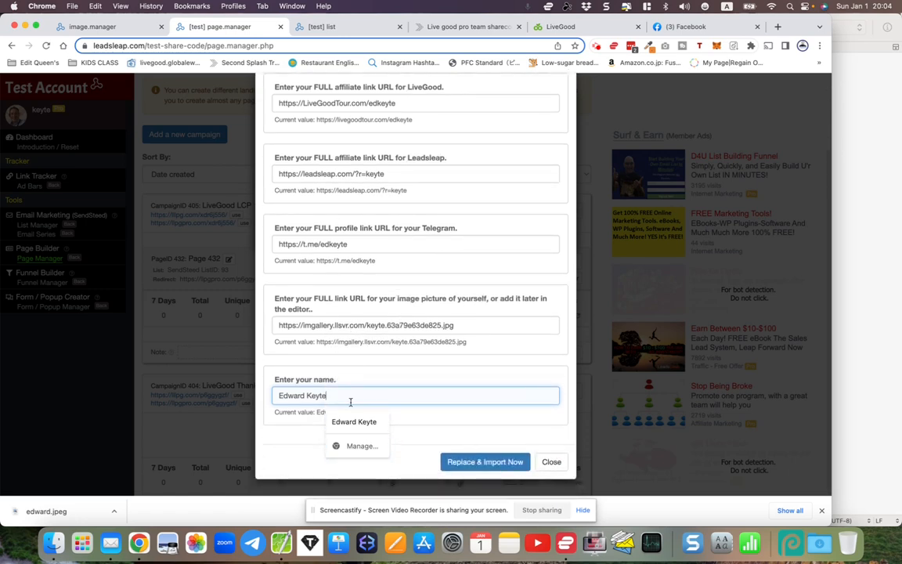
pyautogui.click(465, 441)
pyautogui.click(460, 461)
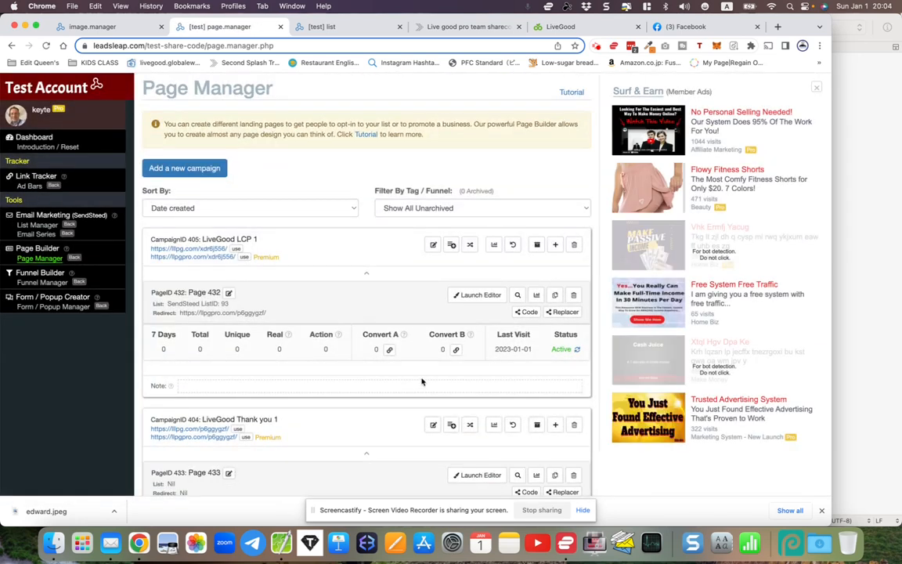
# Launch the editor for Page 433 of the LiveGood Thank you 1 campaign and accept the compatibility notice
pyautogui.scroll(-2, 423, 382)
pyautogui.scroll(1, 423, 382)
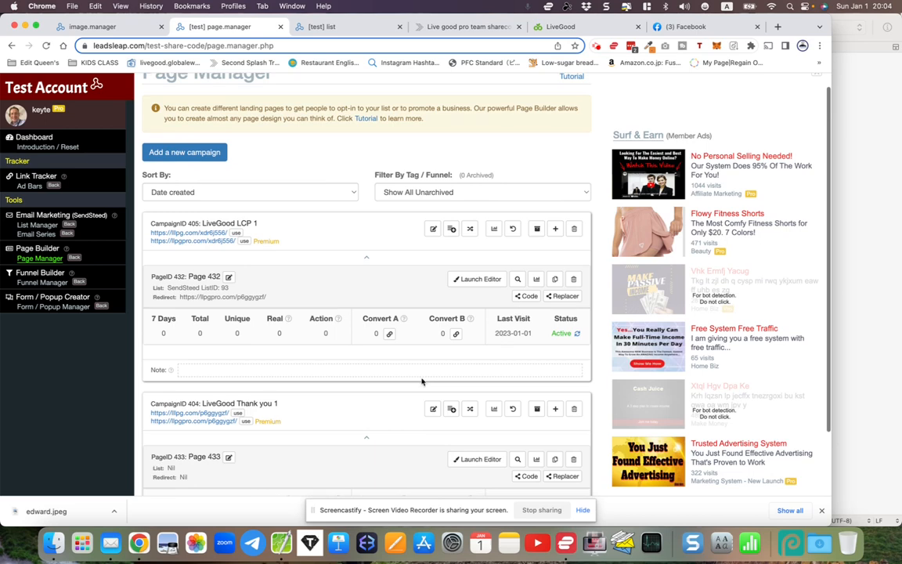
pyautogui.scroll(-2, 422, 382)
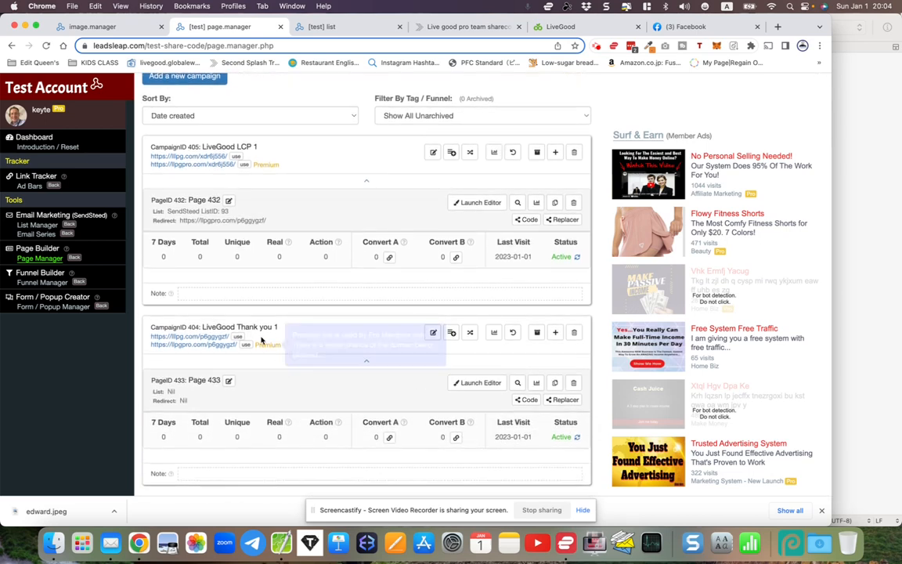
pyautogui.click(474, 387)
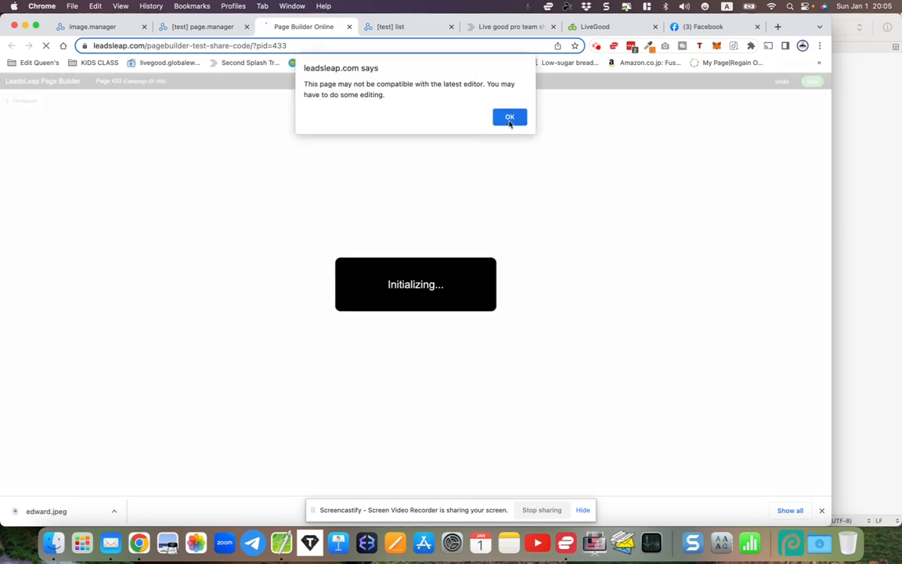
pyautogui.click(508, 117)
# Check the thank-you page's header and video area, and select the profile photo to show its image settings
pyautogui.scroll(-1, 526, 230)
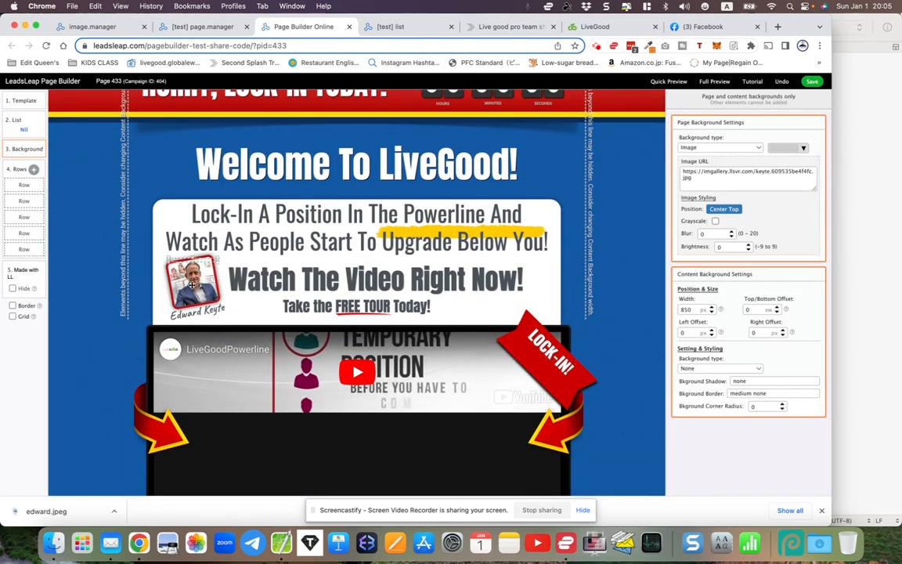
pyautogui.scroll(1, 335, 371)
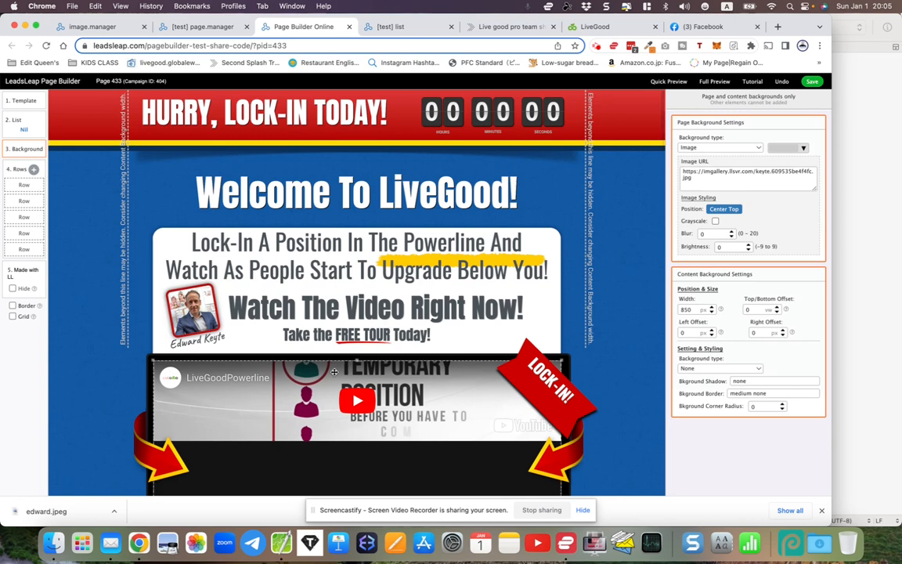
pyautogui.scroll(-3, 335, 372)
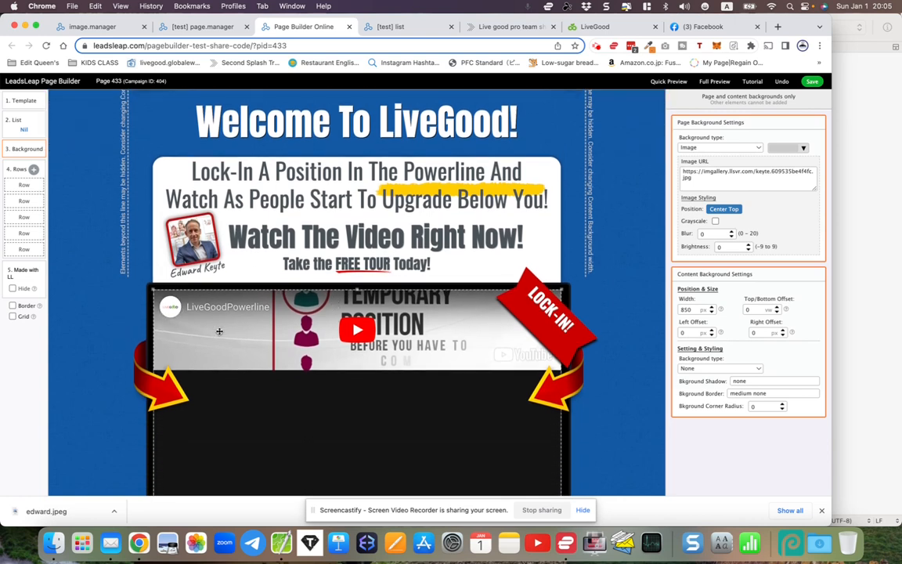
pyautogui.click(192, 260)
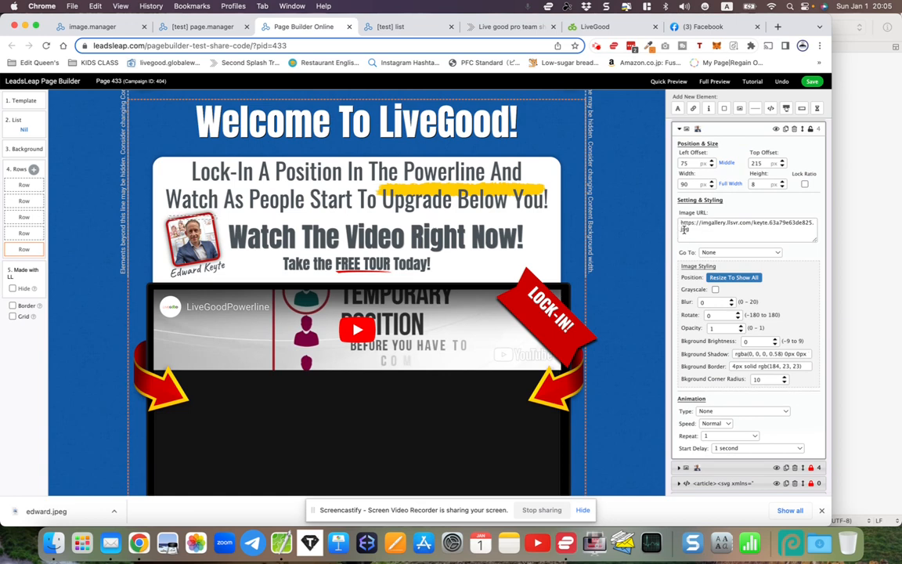
# Examine the thank-you page's sections, from the header and videos down to the share-code and Telegram contact areas
pyautogui.scroll(-10, 508, 292)
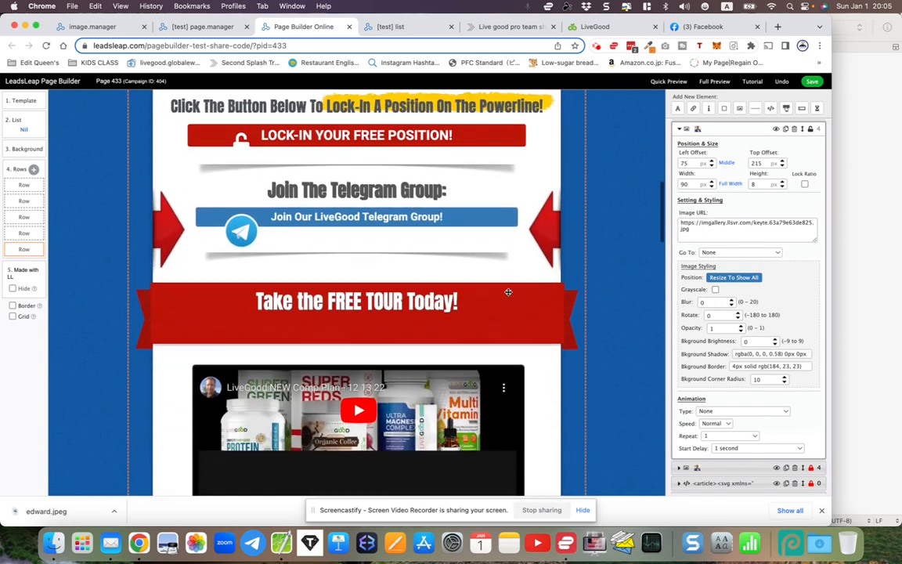
pyautogui.scroll(-3, 508, 292)
pyautogui.scroll(6, 508, 292)
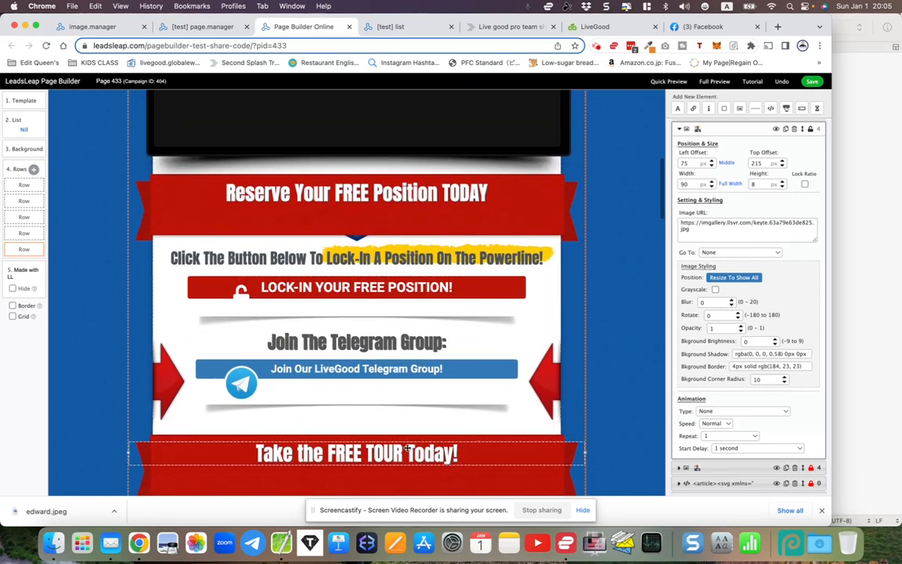
pyautogui.scroll(4, 408, 370)
pyautogui.scroll(3, 409, 370)
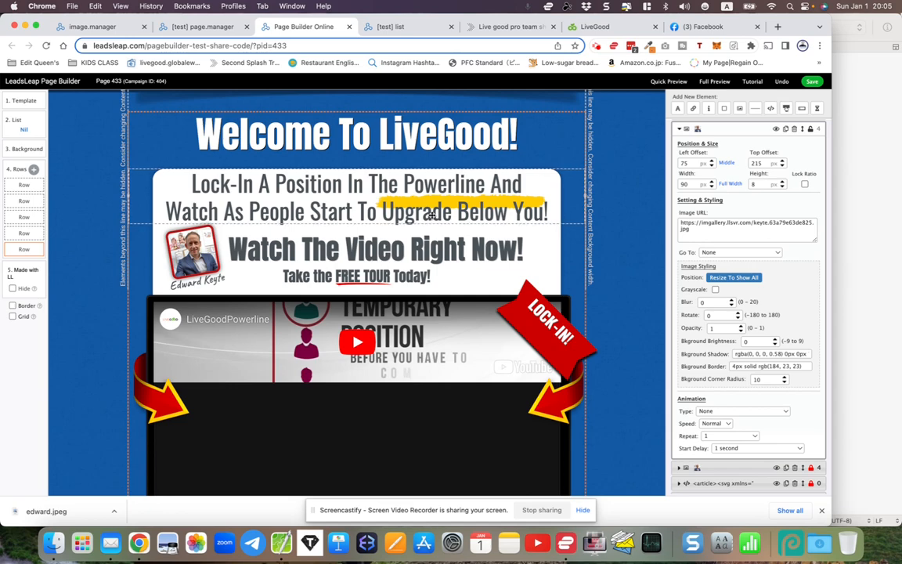
pyautogui.scroll(-15, 432, 215)
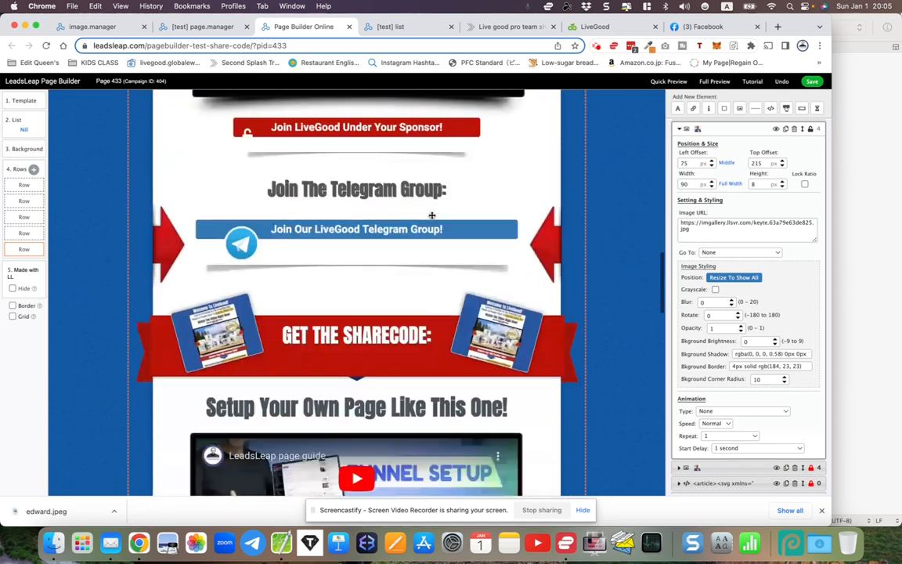
pyautogui.scroll(-15, 431, 215)
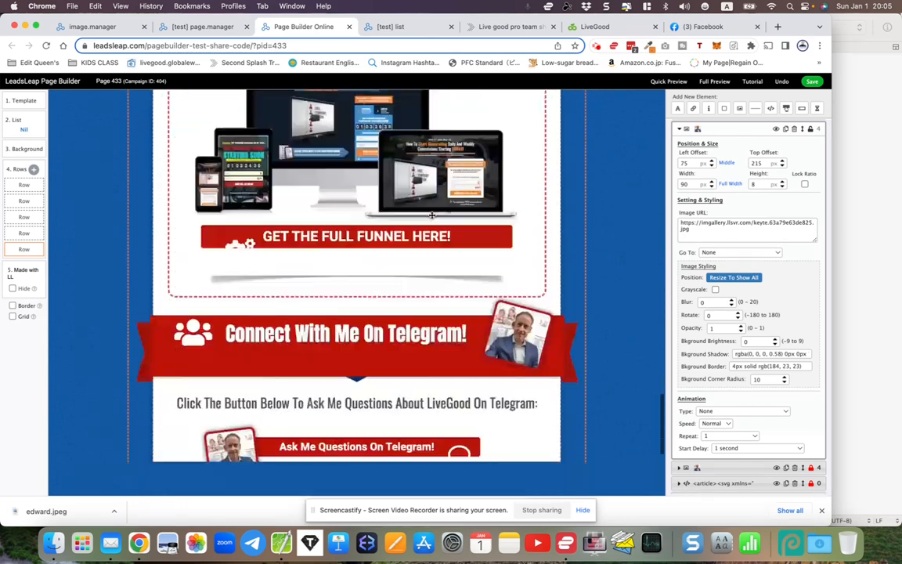
pyautogui.scroll(9, 431, 216)
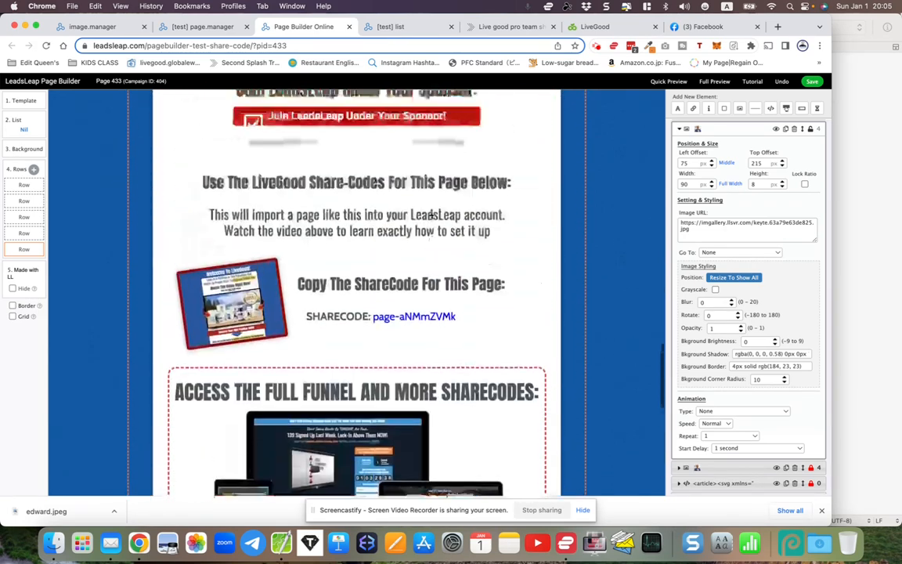
pyautogui.hscroll(-3, 432, 215)
# Close the page editor and dismiss the downloads bar in the page manager
pyautogui.click(483, 214)
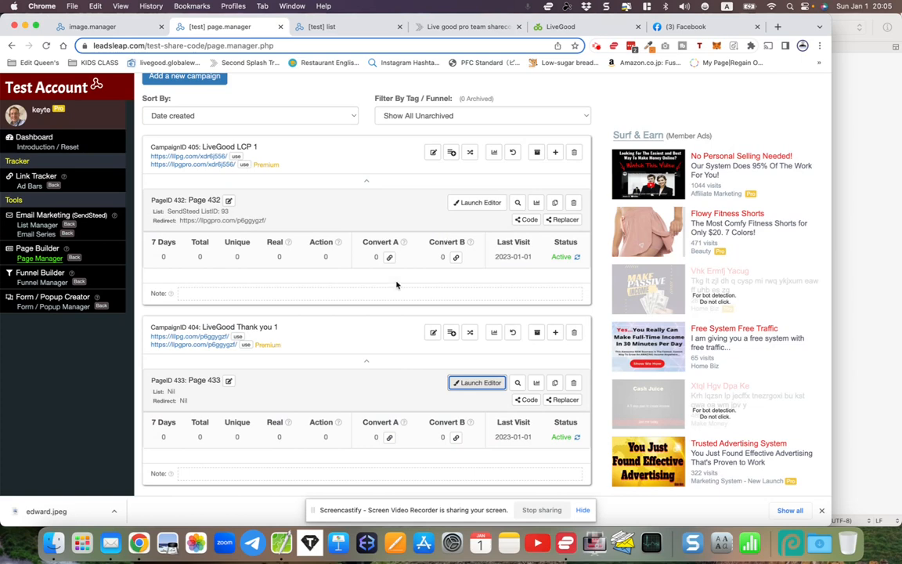
pyautogui.click(138, 312)
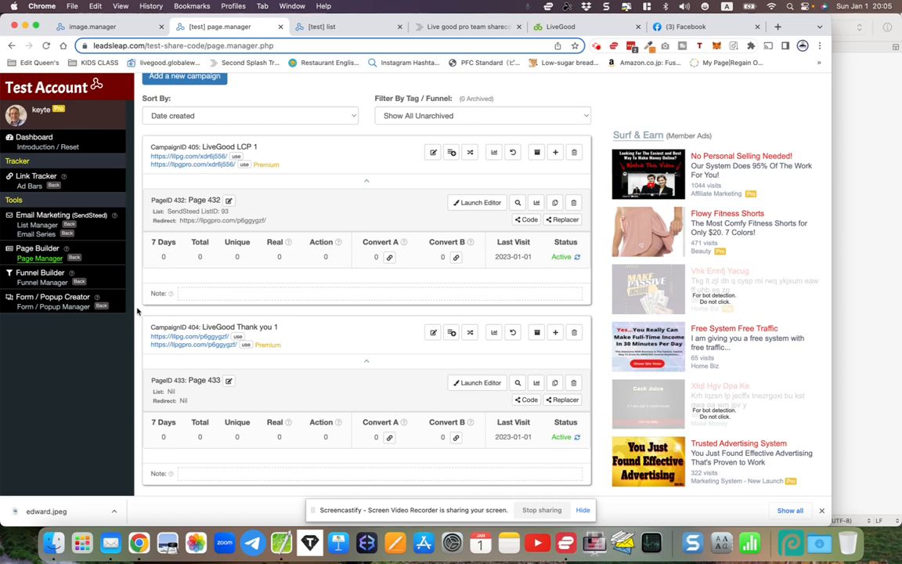
pyautogui.click(822, 511)
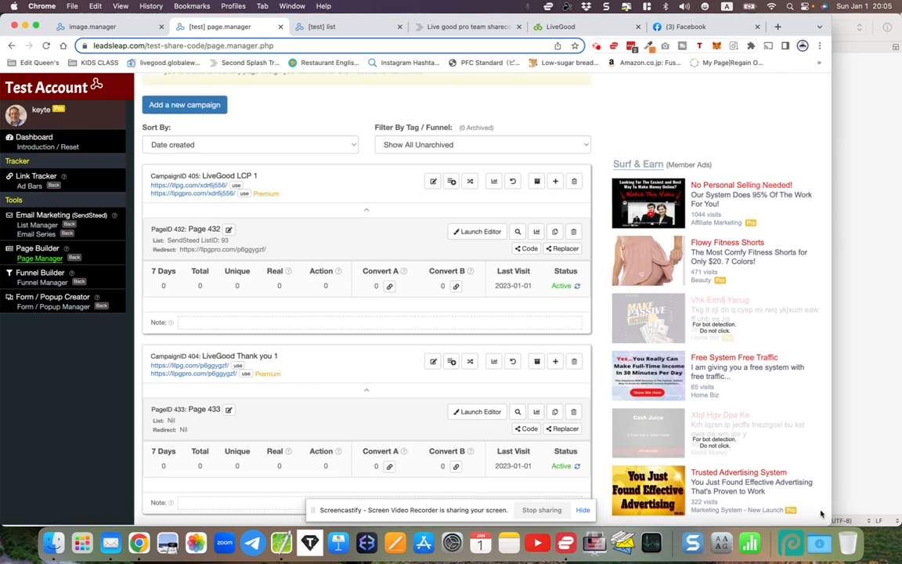
# Open the welcome email editor for the LiveGood followups list, examine the sample body text, and close the editor
pyautogui.click(350, 30)
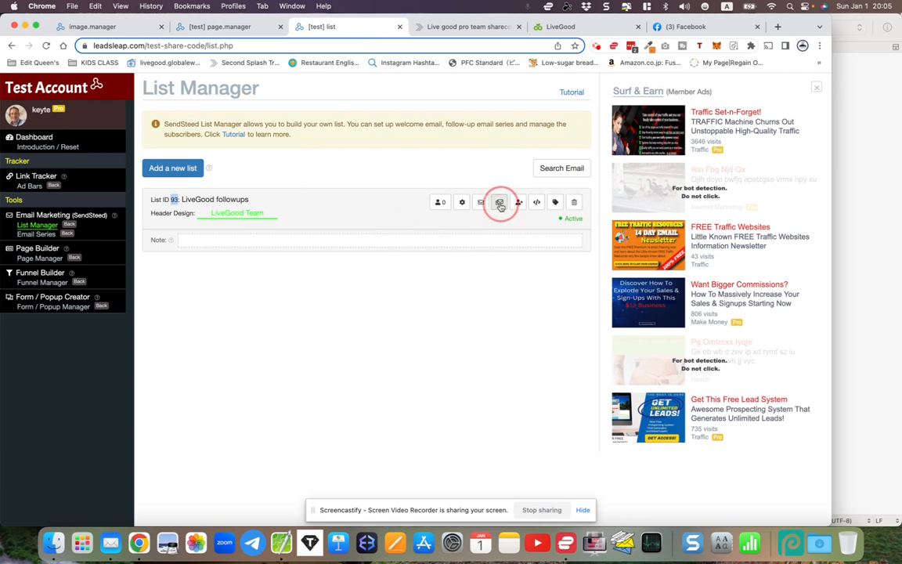
pyautogui.click(458, 226)
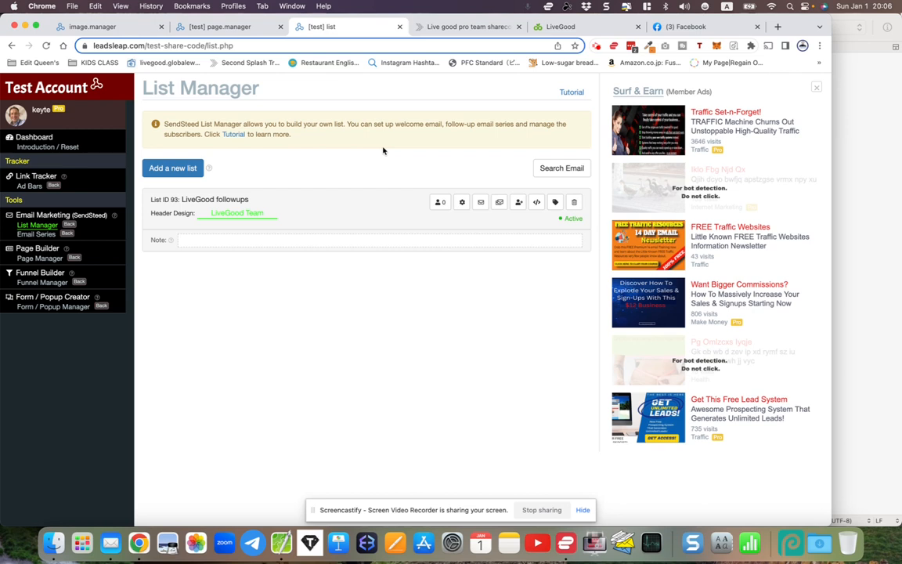
pyautogui.click(480, 203)
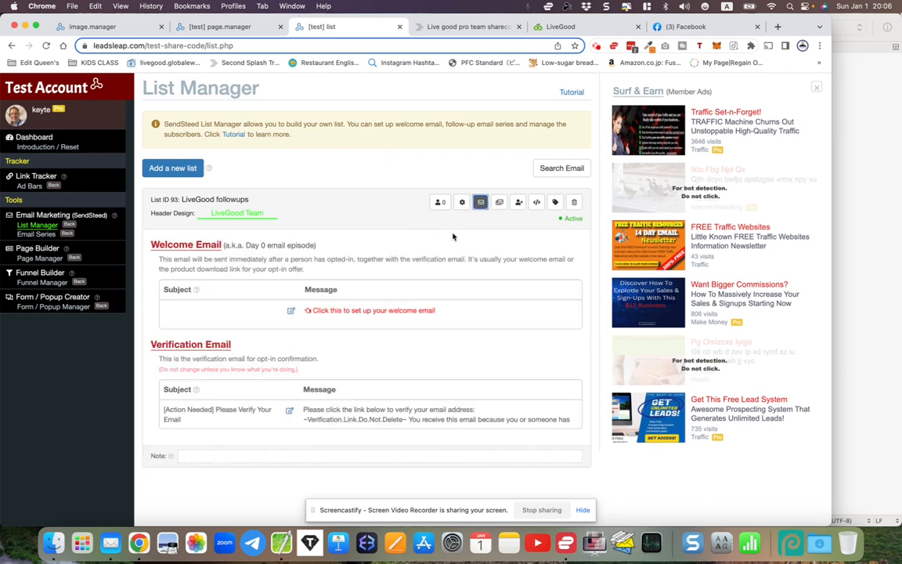
pyautogui.click(291, 311)
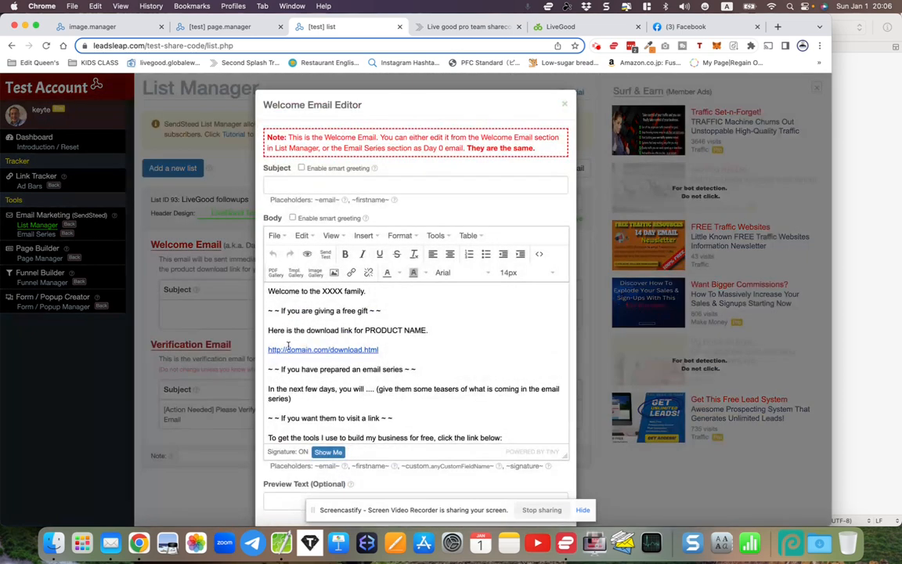
pyautogui.moveTo(268, 290); pyautogui.dragTo(331, 486)
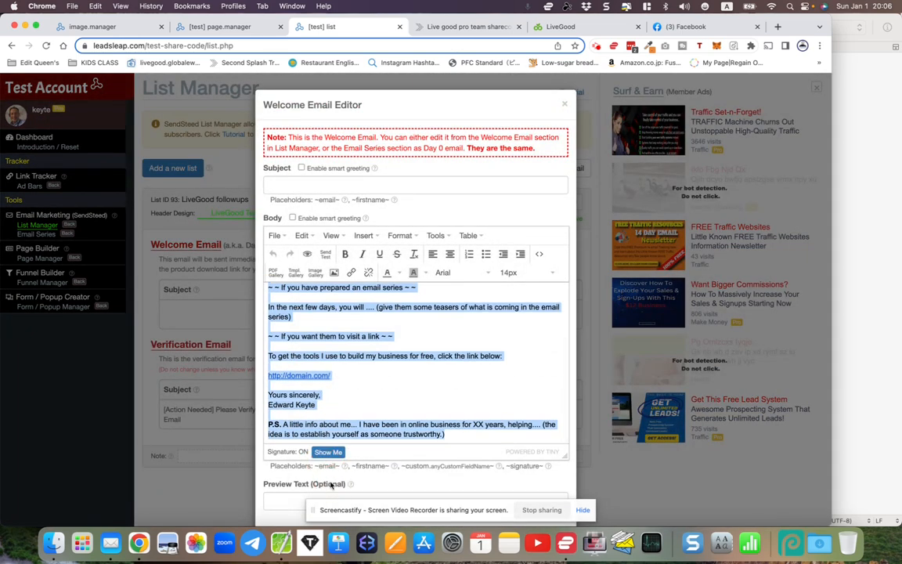
pyautogui.click(566, 106)
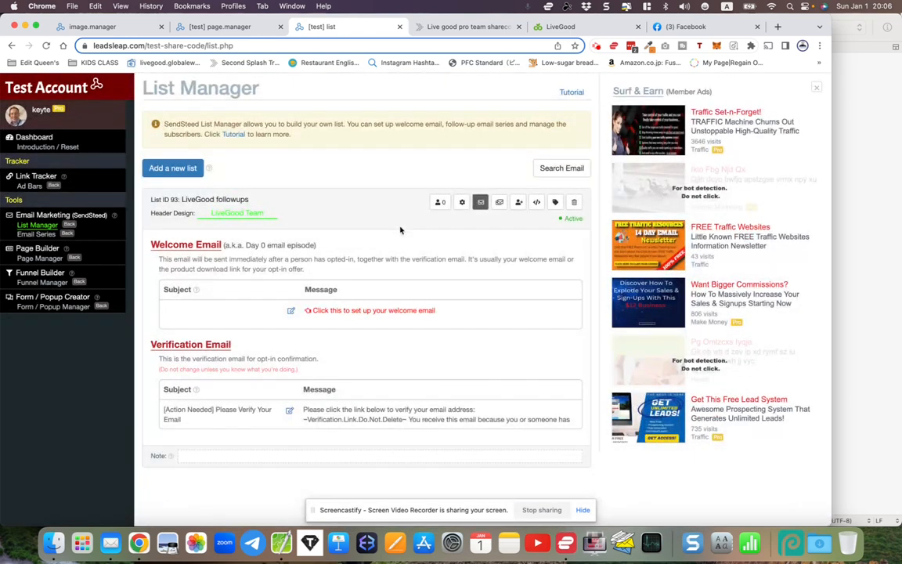
# Show the email series of the LiveGood followups list and start importing an email series
pyautogui.click(500, 202)
pyautogui.click(481, 202)
pyautogui.click(498, 203)
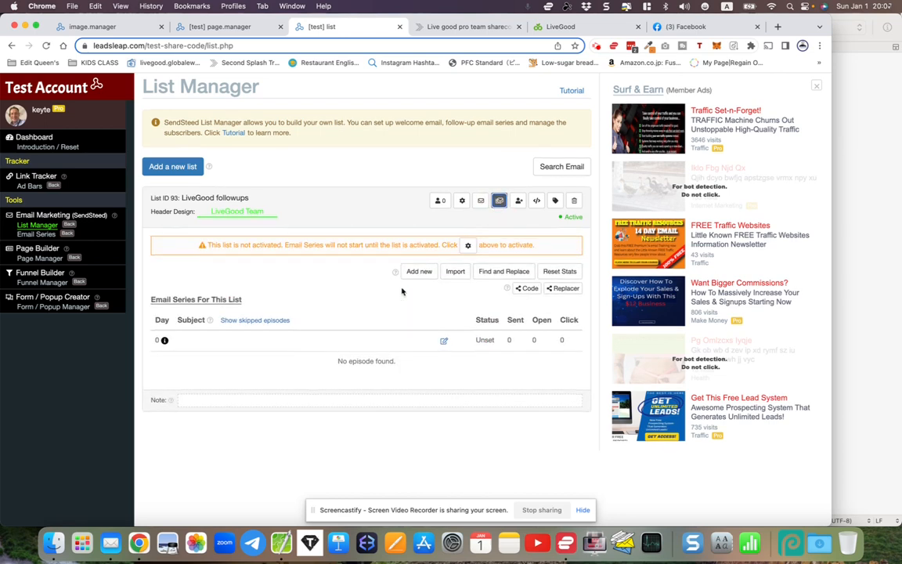
pyautogui.click(455, 273)
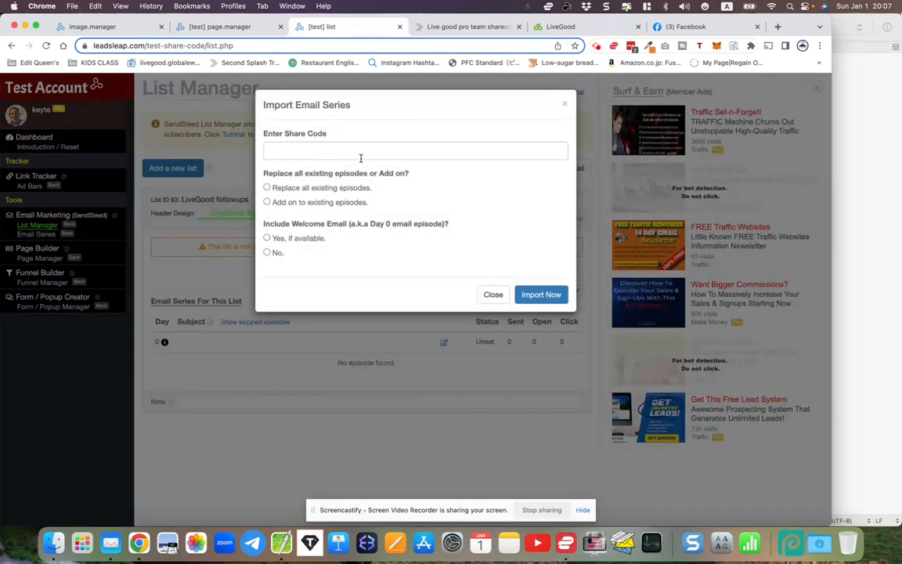
# Copy the LG Emails list share code list-eSVwNnfVwu from the sharecodes page into the Import Email Series dialog
pyautogui.click(447, 23)
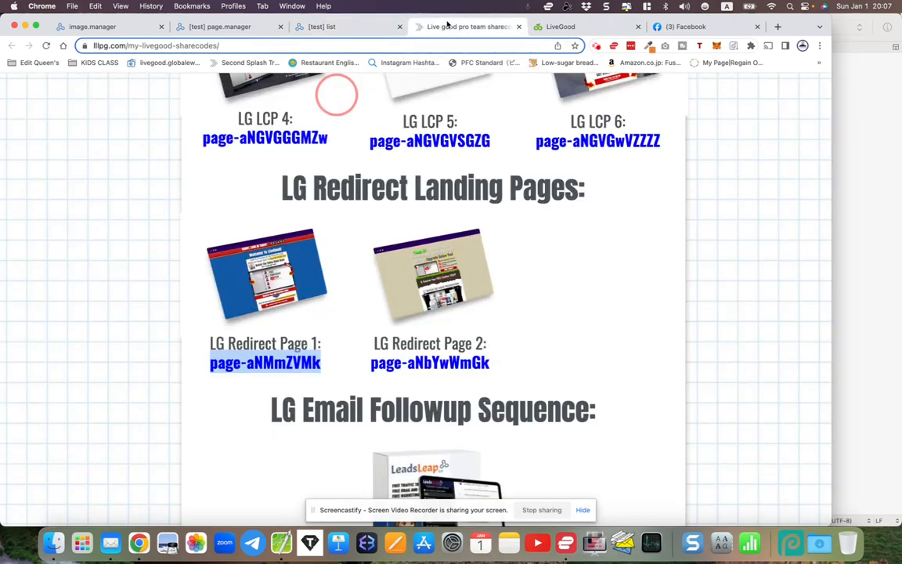
pyautogui.scroll(-5, 417, 185)
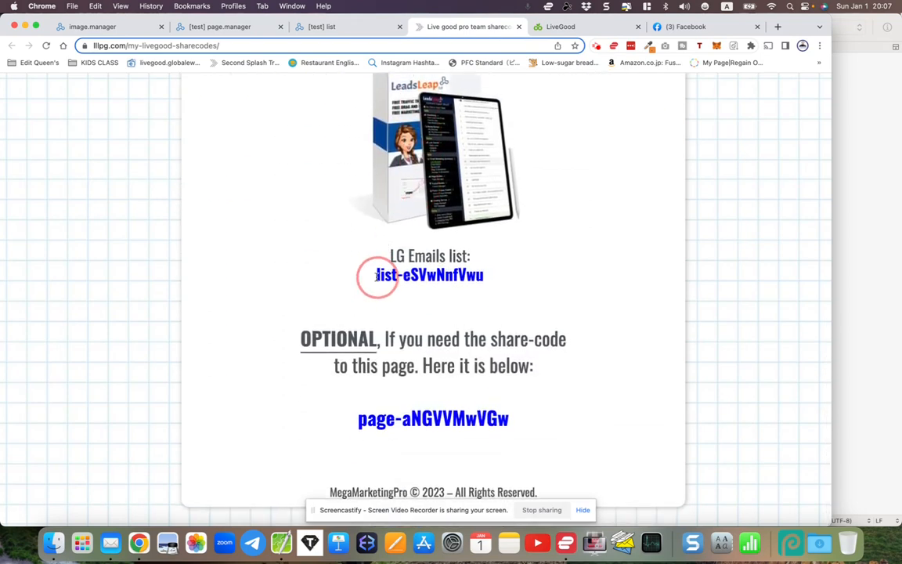
pyautogui.moveTo(375, 276); pyautogui.dragTo(490, 282)
pyautogui.rightClick(476, 273)
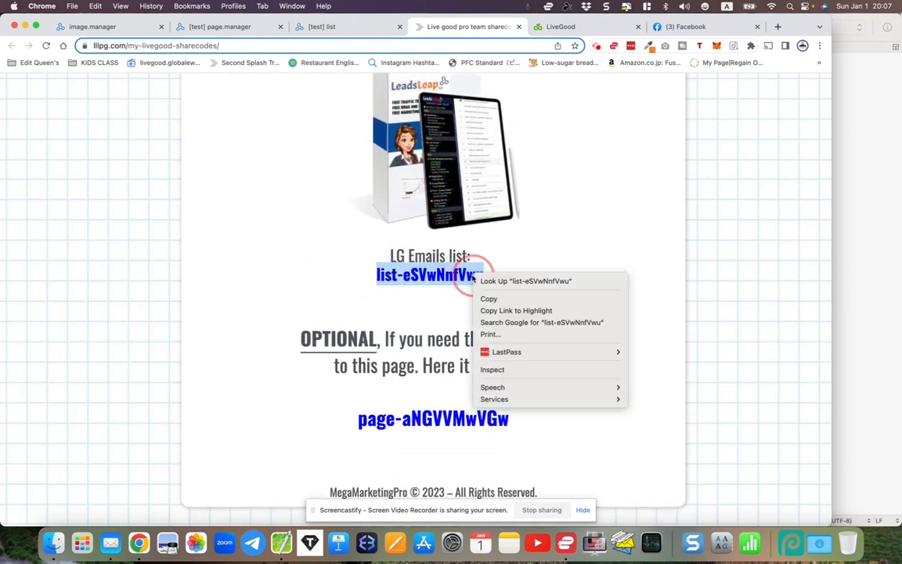
pyautogui.click(485, 298)
pyautogui.click(322, 26)
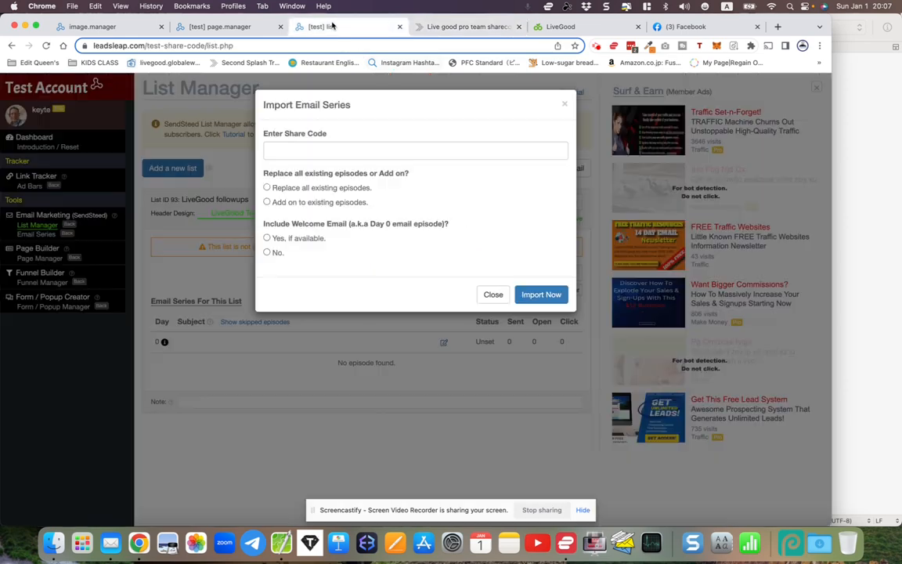
pyautogui.rightClick(291, 147)
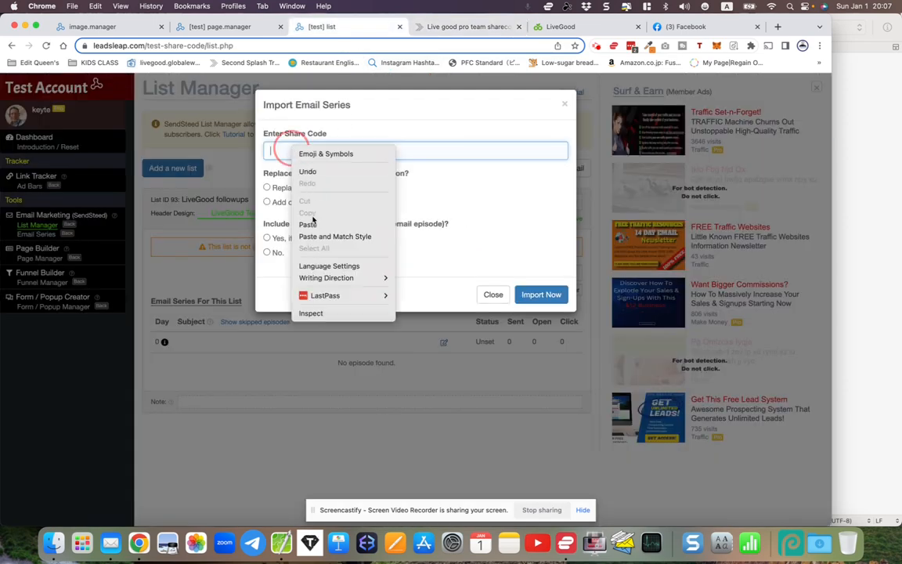
pyautogui.click(291, 203)
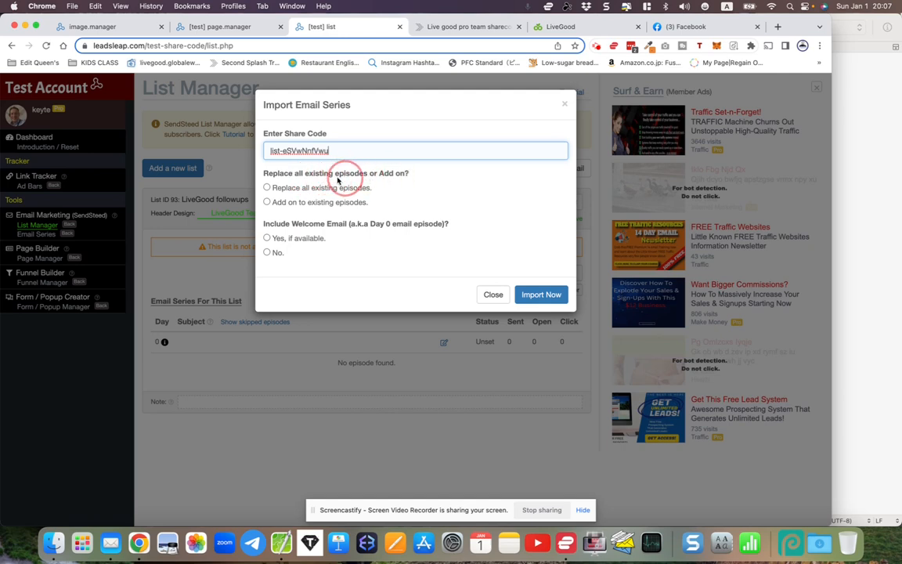
# Choose to replace all existing episodes and include the welcome email if available, and run the email series import
pyautogui.click(269, 188)
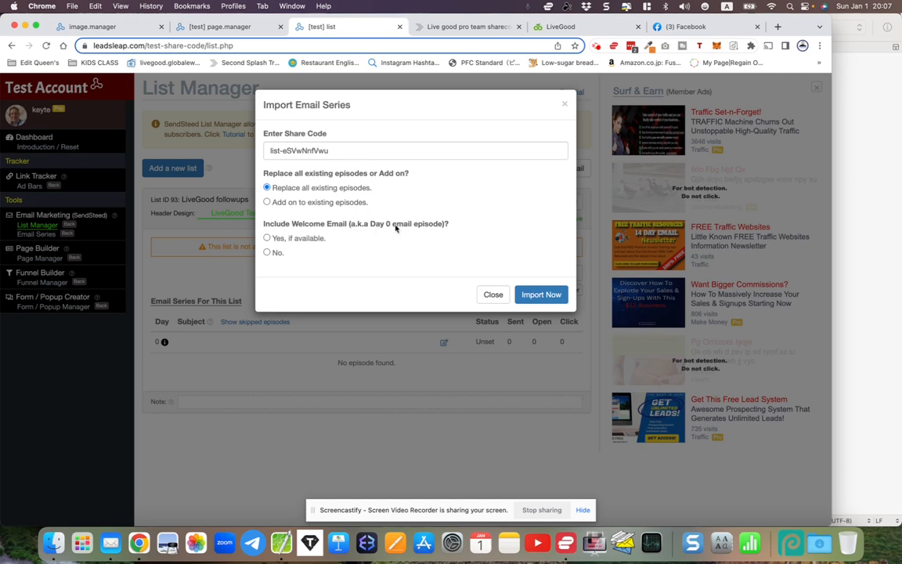
pyautogui.click(267, 238)
pyautogui.click(533, 298)
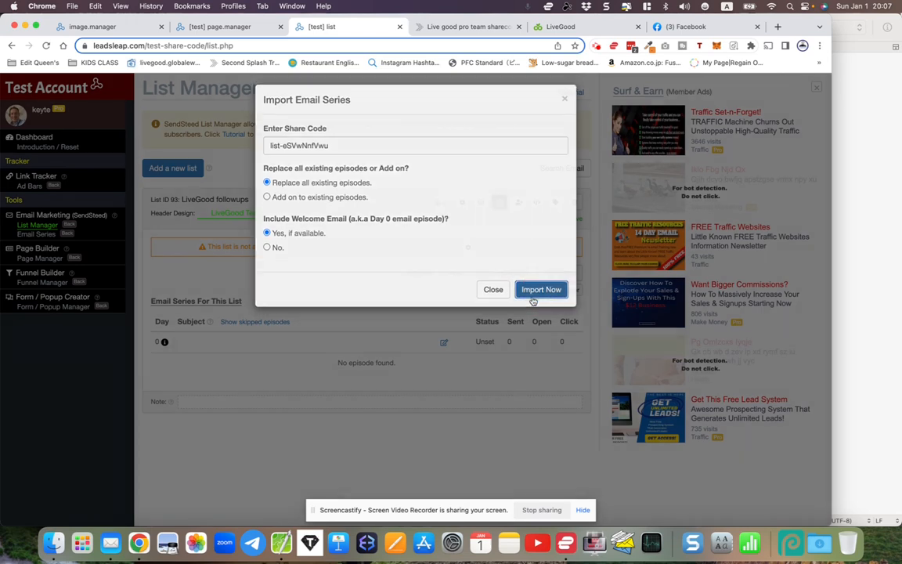
# Look over the email series replacement fields and enter the member's full name in the name field
pyautogui.scroll(-3, 503, 294)
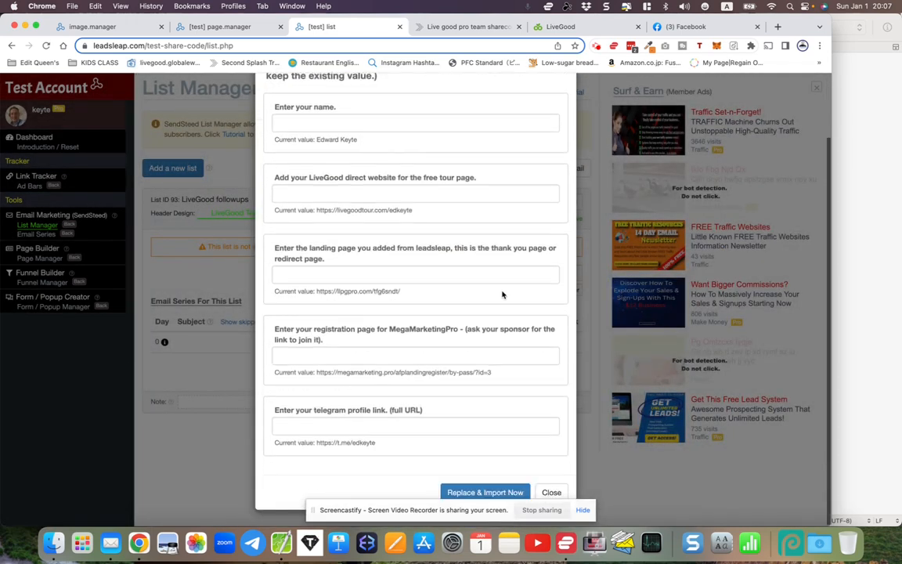
pyautogui.scroll(3, 470, 267)
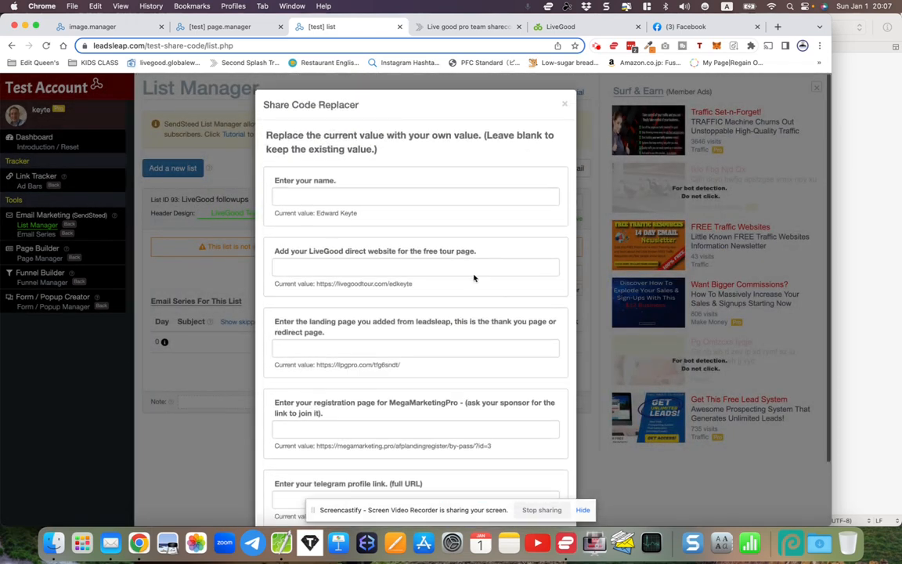
pyautogui.click(301, 195)
pyautogui.write('Edwar')
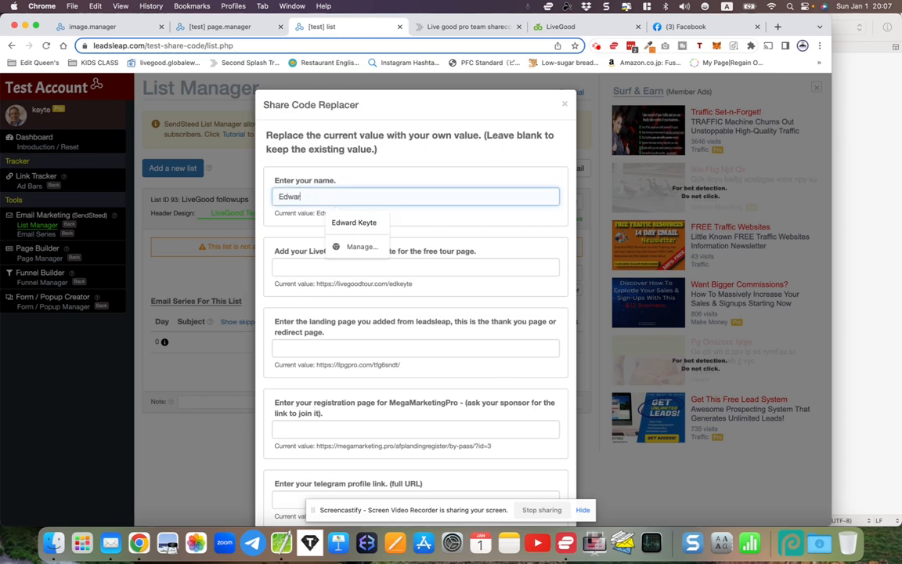
pyautogui.write('d Keyte')
# Copy the member's Powerline Landing Page link from the LiveGood back office into the direct website field for the free tour page
pyautogui.click(295, 269)
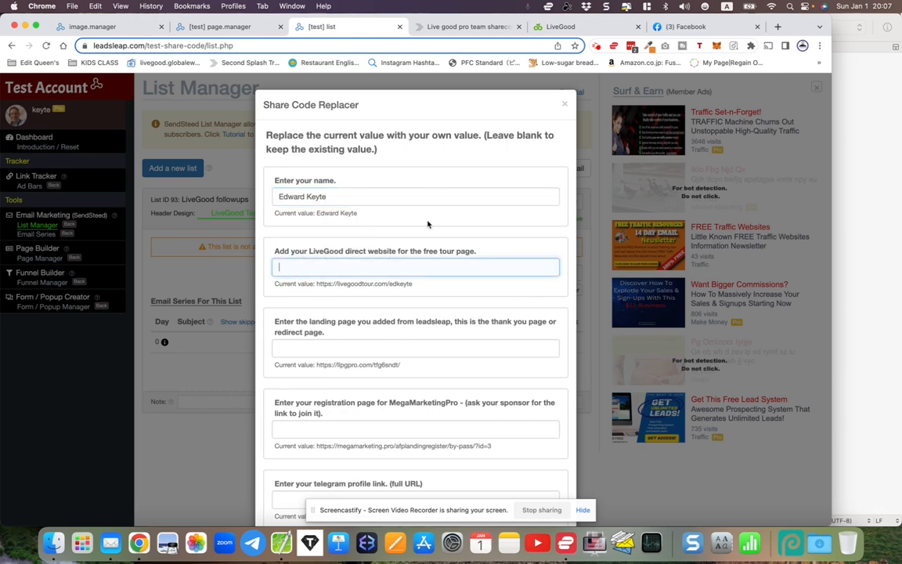
pyautogui.click(571, 32)
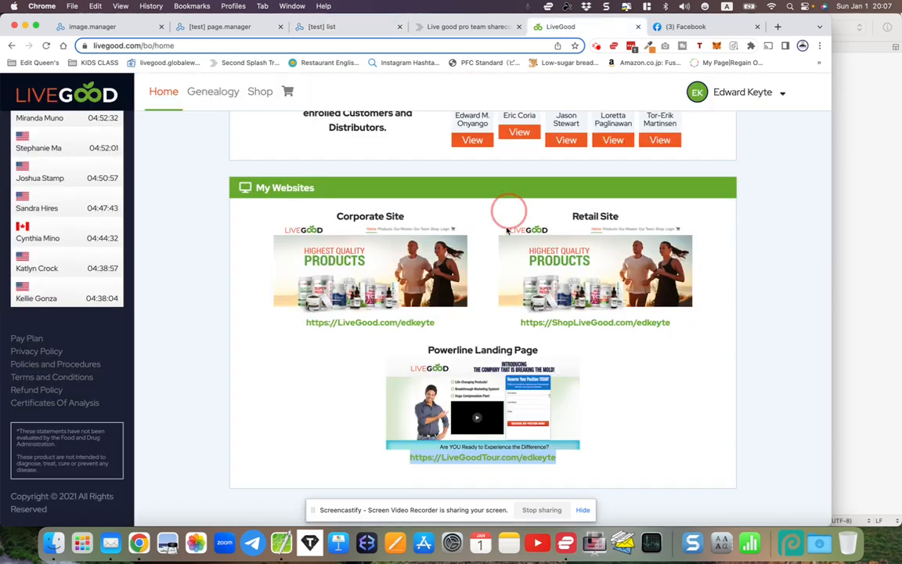
pyautogui.rightClick(469, 461)
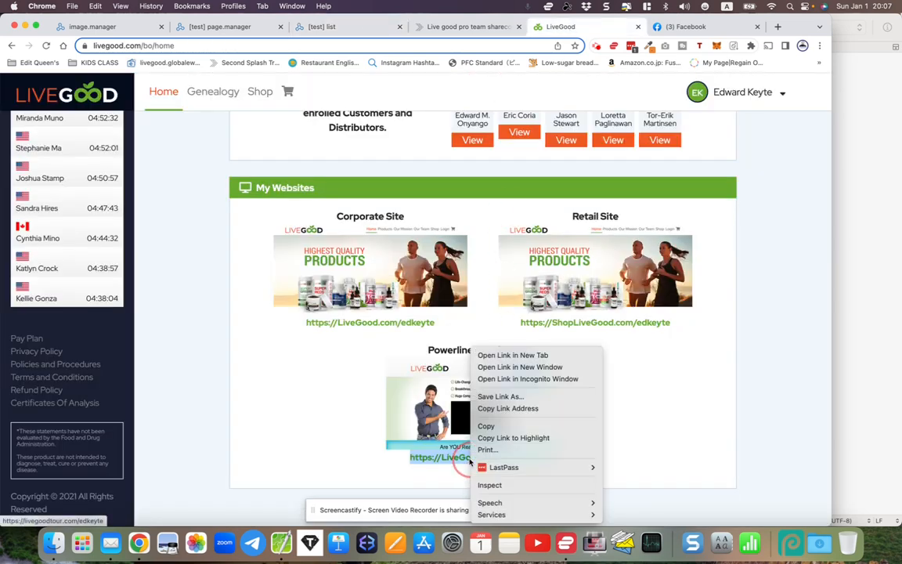
pyautogui.click(487, 426)
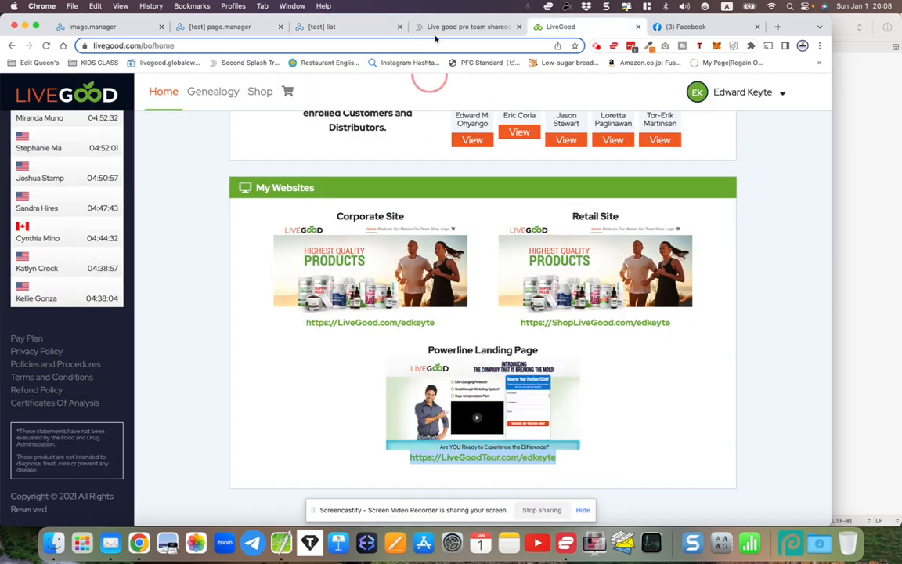
pyautogui.click(343, 28)
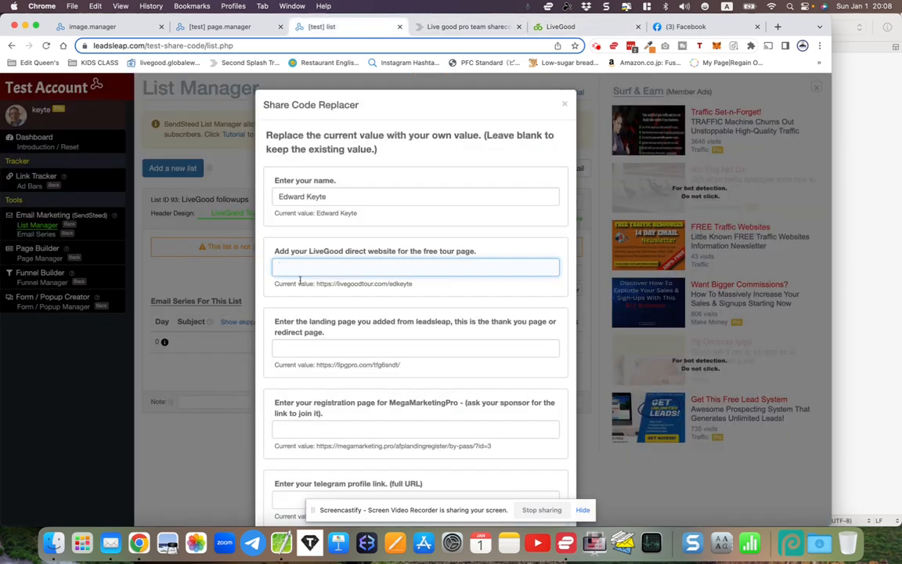
pyautogui.press('super+v')
pyautogui.scroll(-2, 299, 323)
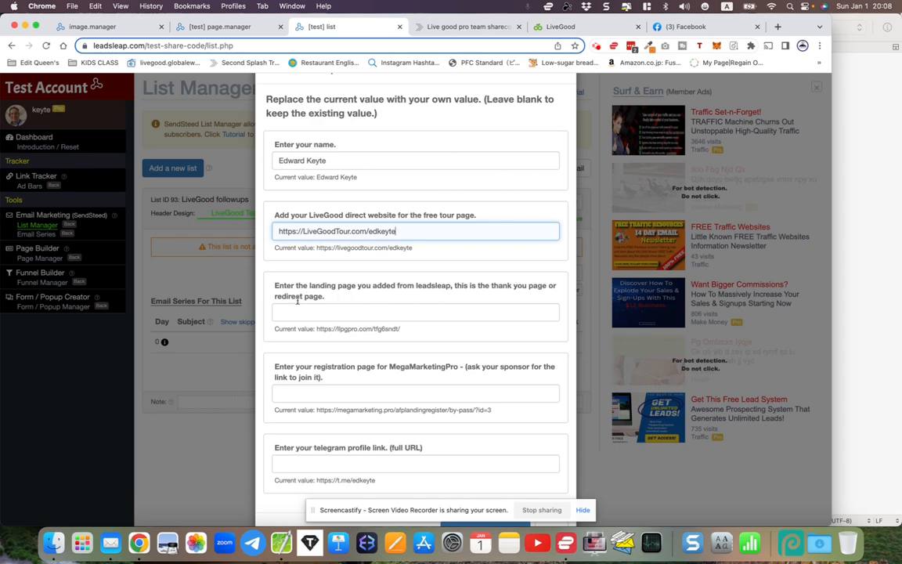
pyautogui.click(197, 28)
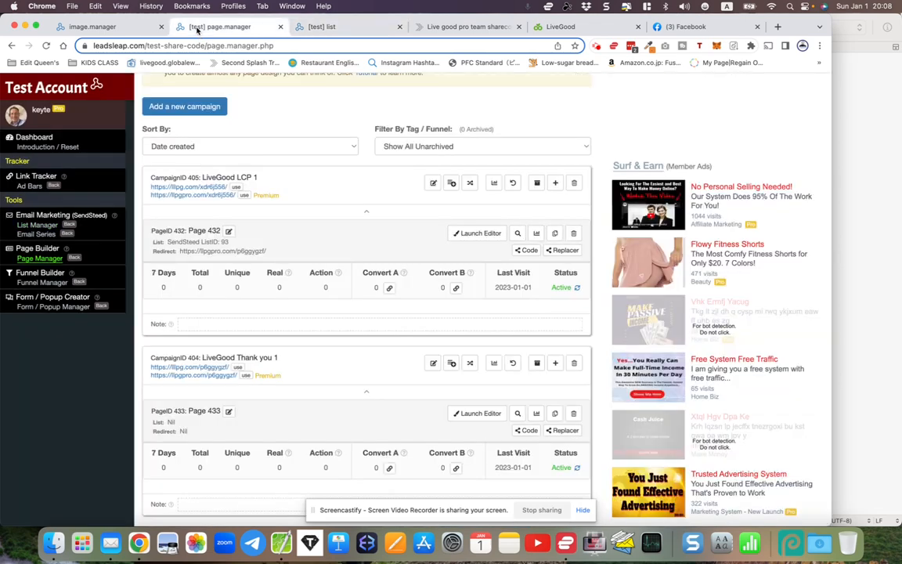
pyautogui.moveTo(206, 357); pyautogui.dragTo(292, 359)
pyautogui.click(249, 359)
pyautogui.rightClick(197, 378)
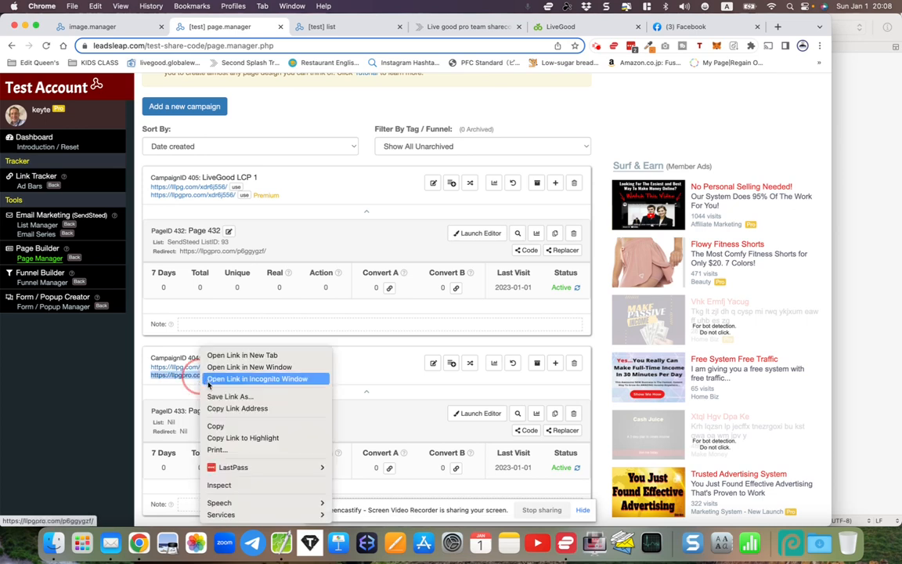
pyautogui.click(235, 408)
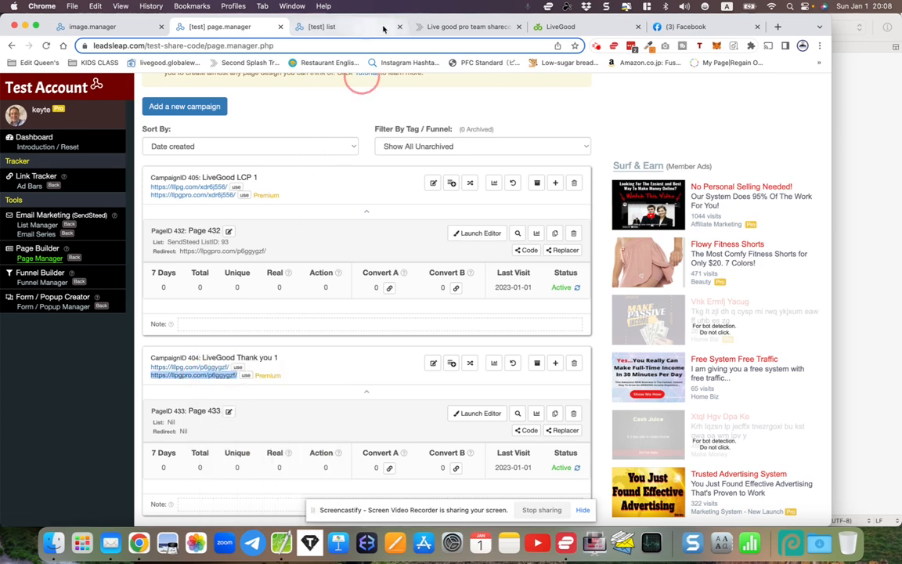
pyautogui.click(345, 26)
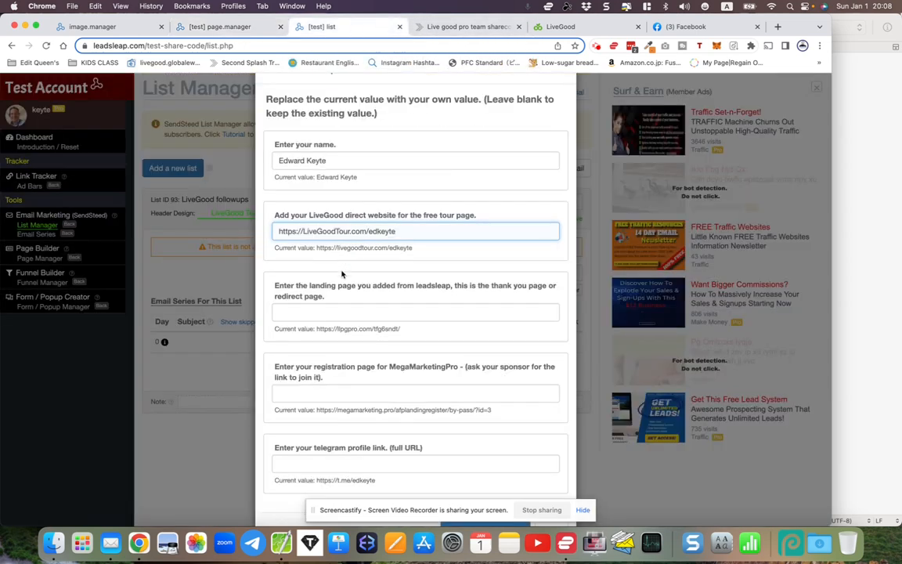
pyautogui.rightClick(306, 312)
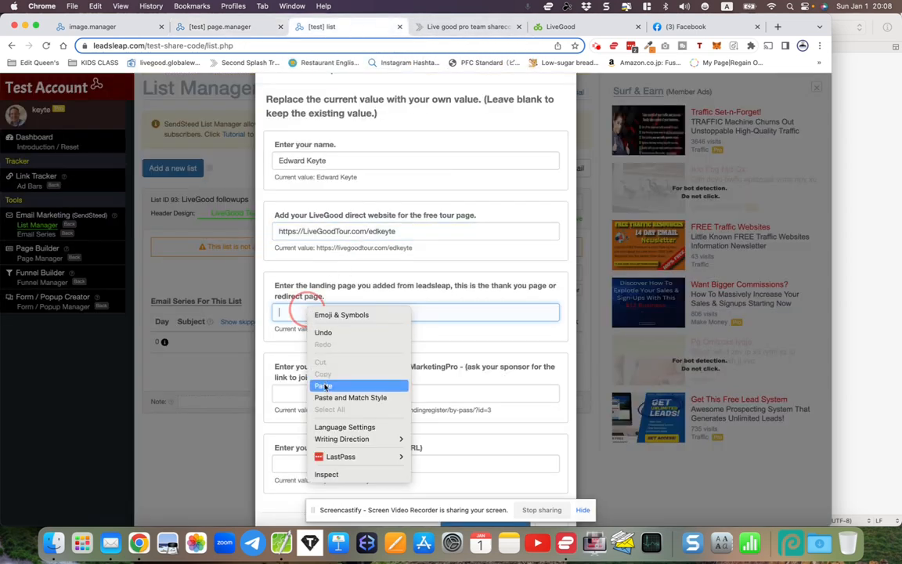
pyautogui.click(324, 384)
pyautogui.scroll(-1, 321, 359)
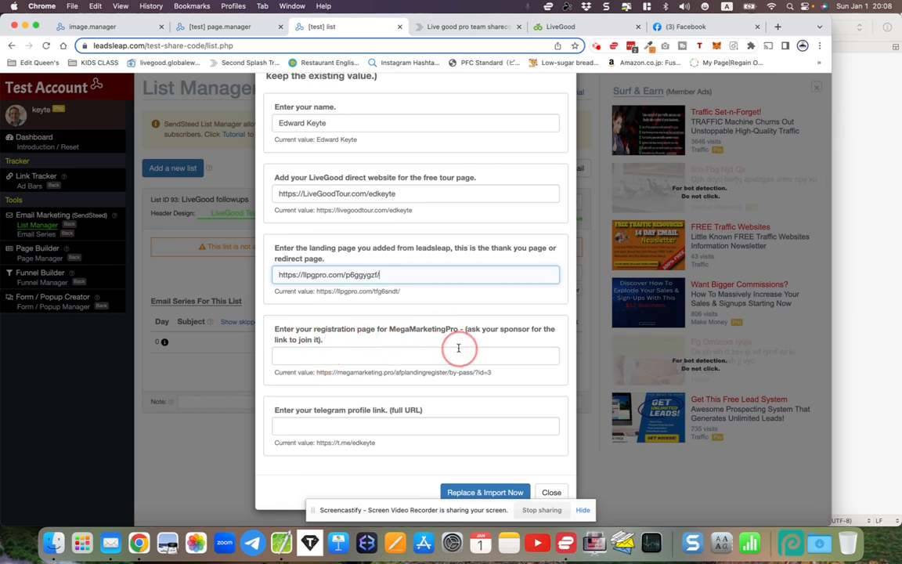
# Read the instruction on where to get the link for the MegaMarketingPro registration page field
pyautogui.moveTo(468, 329); pyautogui.dragTo(556, 328)
pyautogui.moveTo(276, 343); pyautogui.dragTo(325, 346)
pyautogui.click(327, 347)
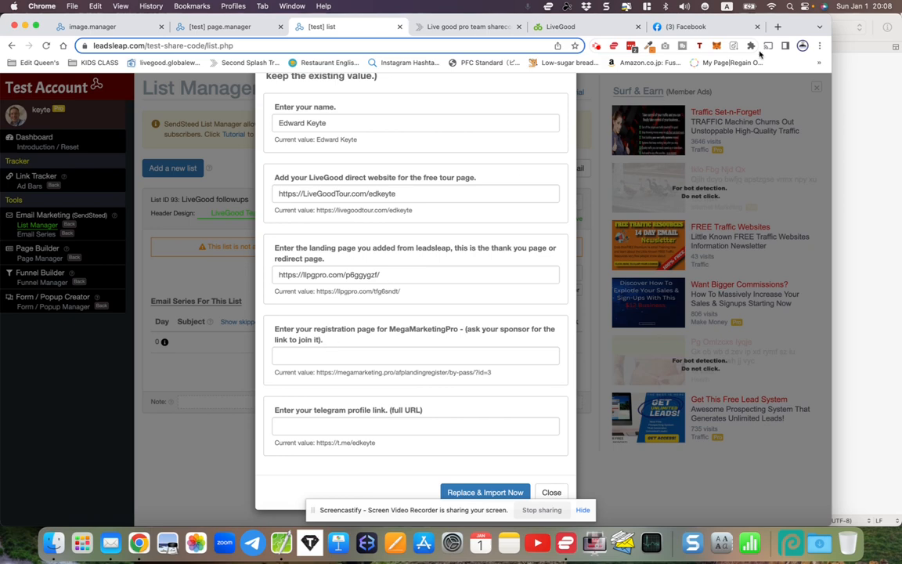
# Open the Mega Marketing Pro member dashboard and copy the MMP registration/download page link from the links to promote
pyautogui.click(779, 27)
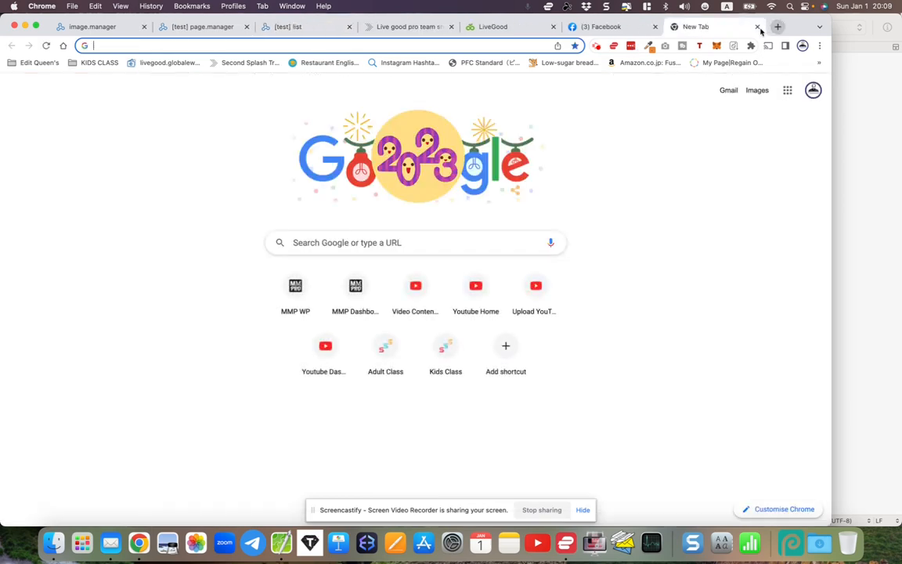
pyautogui.click(355, 284)
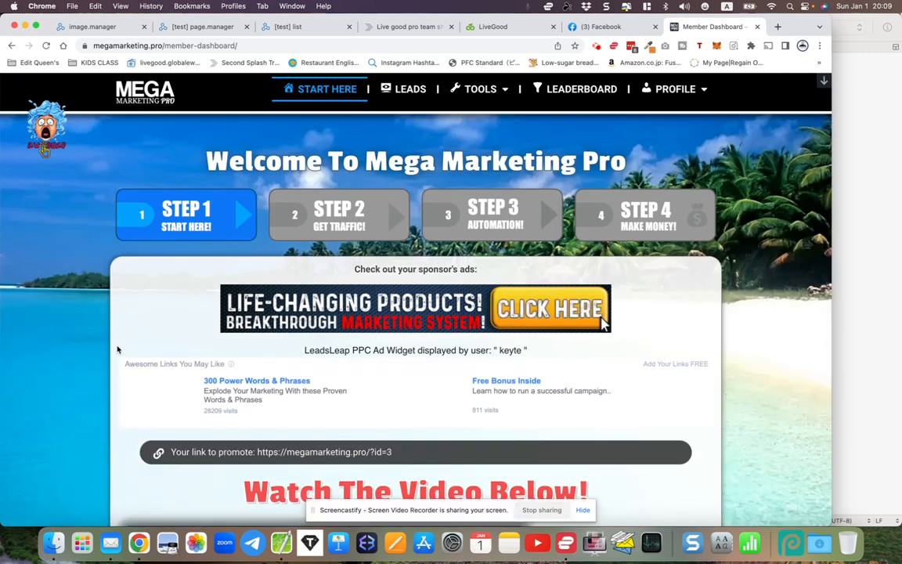
pyautogui.scroll(-10, 117, 350)
pyautogui.scroll(-15, 117, 350)
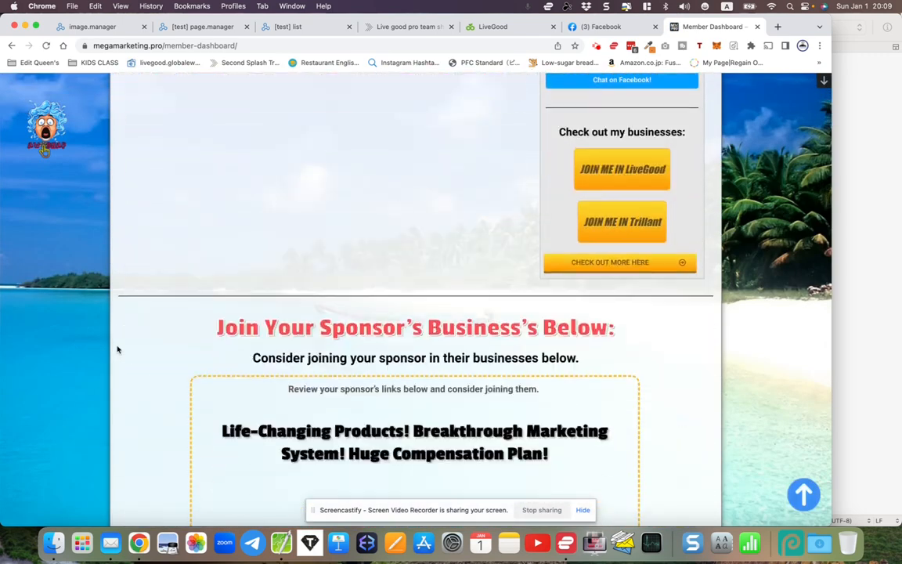
pyautogui.scroll(-15, 117, 350)
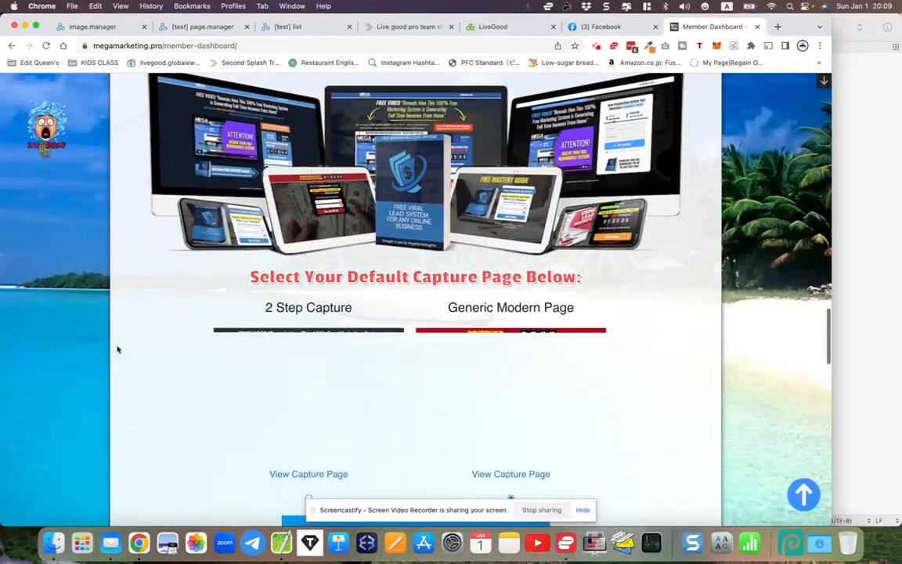
pyautogui.scroll(-5, 117, 350)
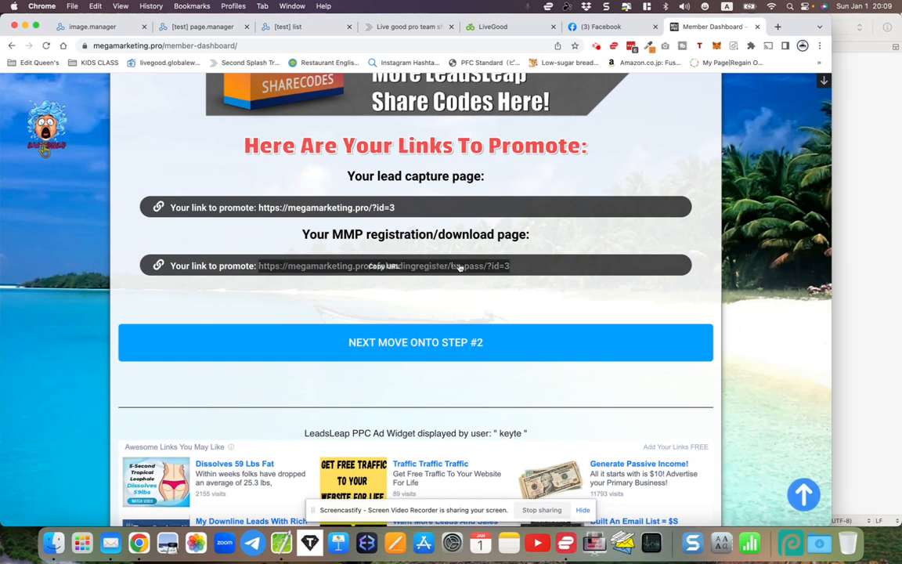
pyautogui.moveTo(524, 268); pyautogui.dragTo(451, 269)
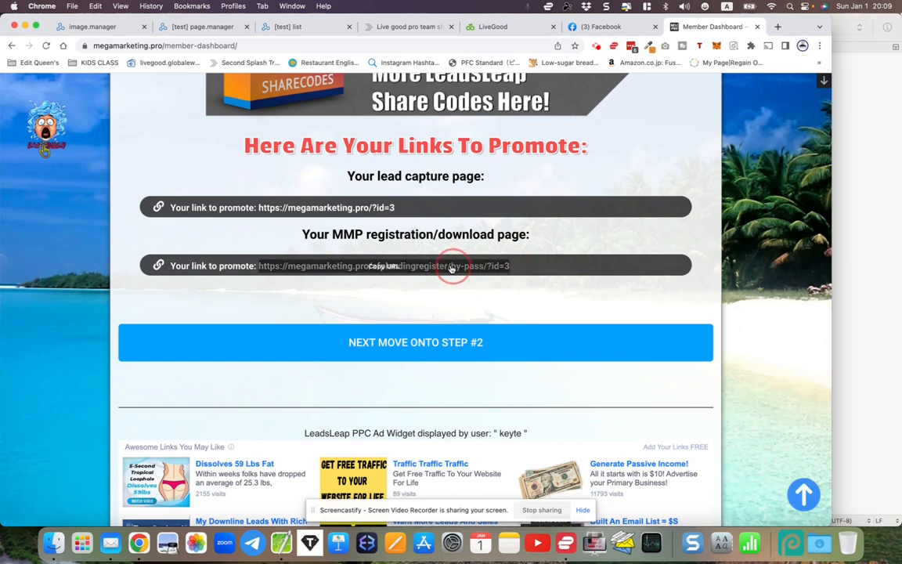
pyautogui.click(380, 266)
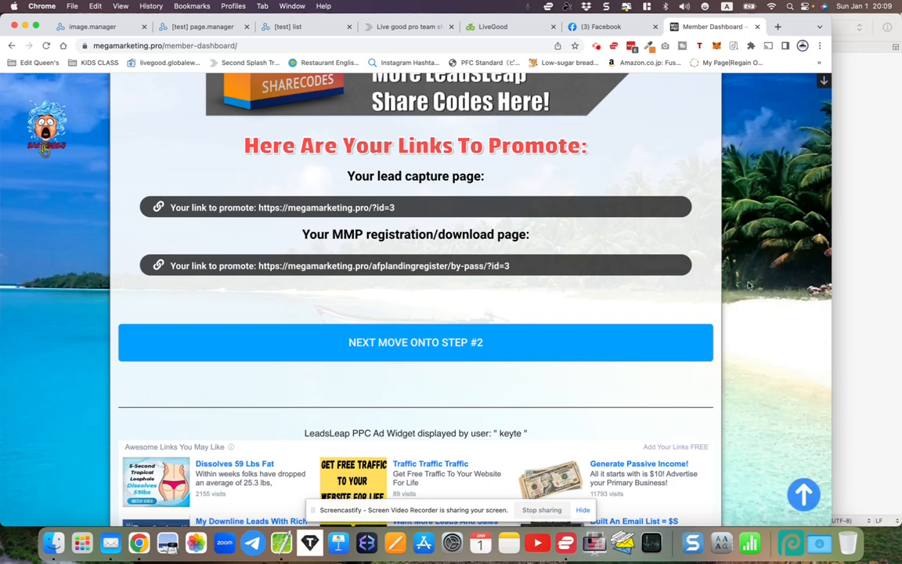
# Switch to CotEditor and paste the MMP registration link a few lines below the existing link in the untitled document
pyautogui.click(861, 309)
pyautogui.press('Return')
pyautogui.press('Return')
pyautogui.press('Return')
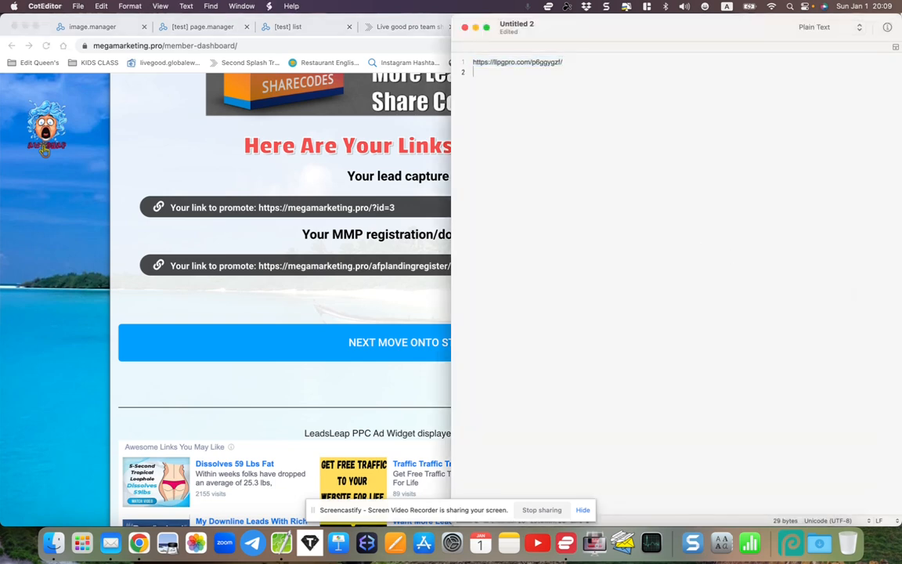
pyautogui.rightClick(583, 186)
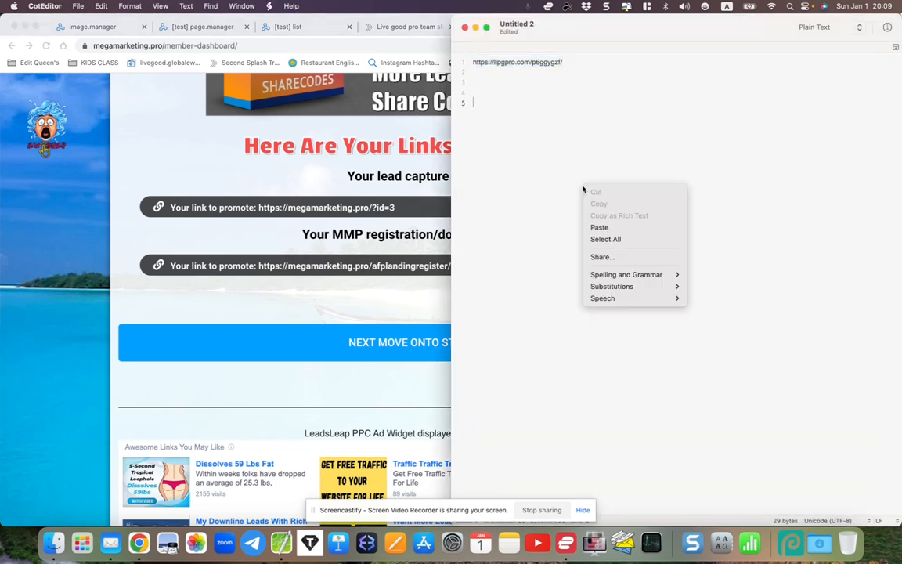
pyautogui.click(607, 227)
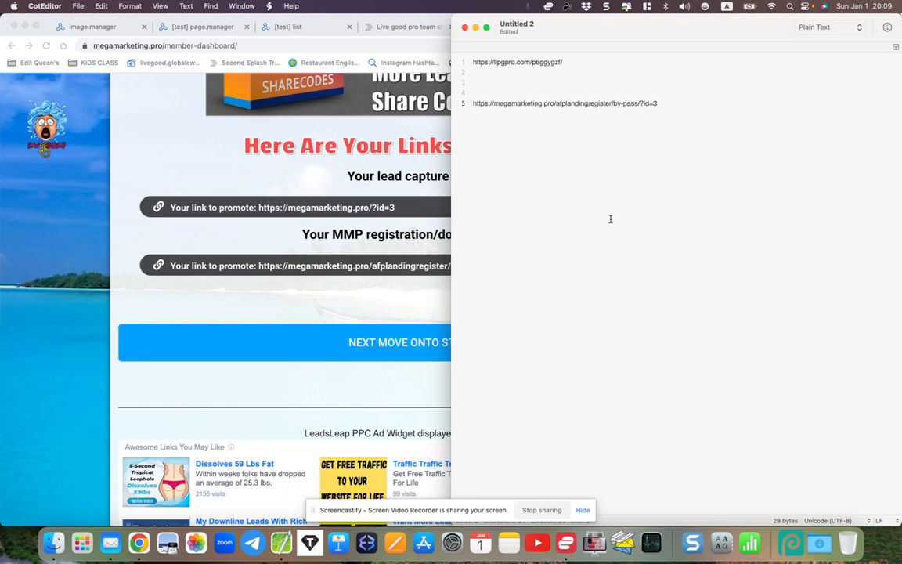
# Highlight the id at the end of the pasted registration link and the whole link, and return to Chrome
pyautogui.moveTo(472, 102); pyautogui.dragTo(674, 100)
pyautogui.click(666, 104)
pyautogui.moveTo(658, 103); pyautogui.dragTo(650, 103)
pyautogui.click(640, 109)
pyautogui.moveTo(655, 103); pyautogui.dragTo(474, 107)
pyautogui.click(663, 126)
pyautogui.rightClick(481, 103)
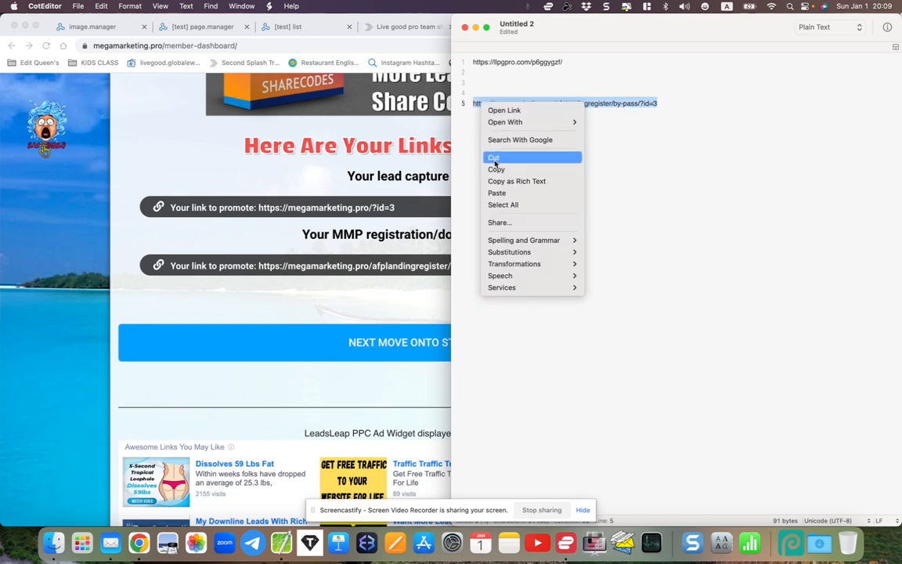
pyautogui.click(449, 158)
pyautogui.click(417, 294)
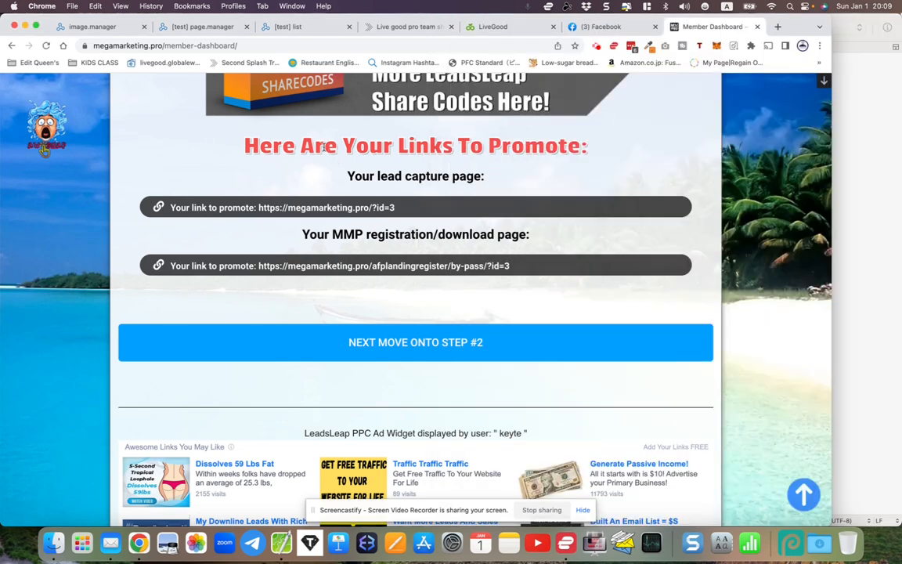
# Paste the copied MMP registration link into the MegaMarketingPro registration page field of the email series import
pyautogui.click(279, 29)
pyautogui.rightClick(314, 356)
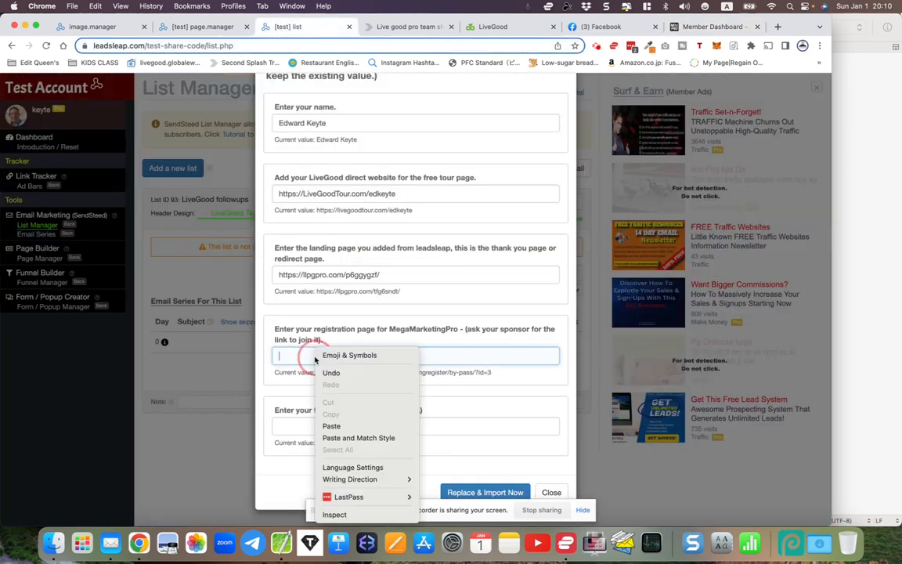
pyautogui.click(334, 428)
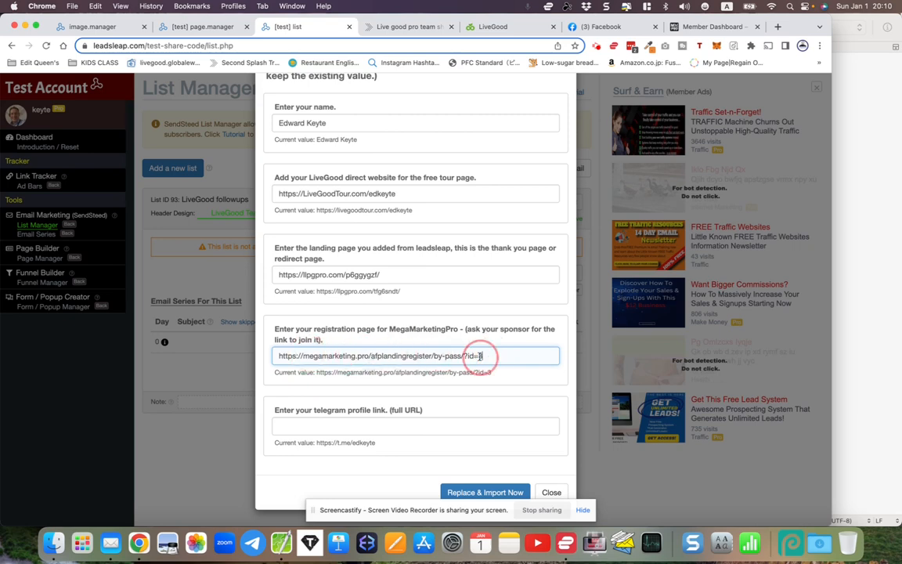
# Review where the MMP registration/download link is copied in the member dashboard and return to the list manager's import form
pyautogui.click(675, 28)
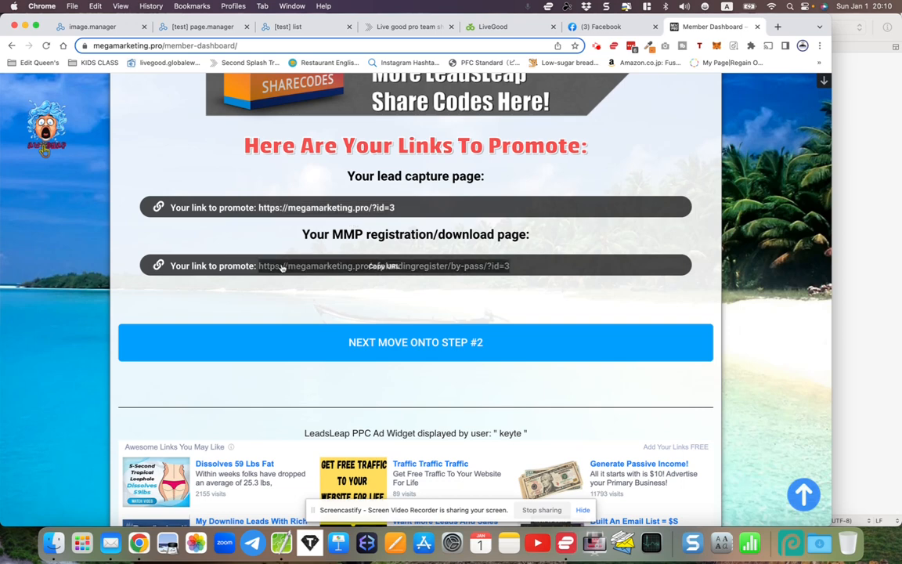
pyautogui.click(381, 268)
pyautogui.click(196, 29)
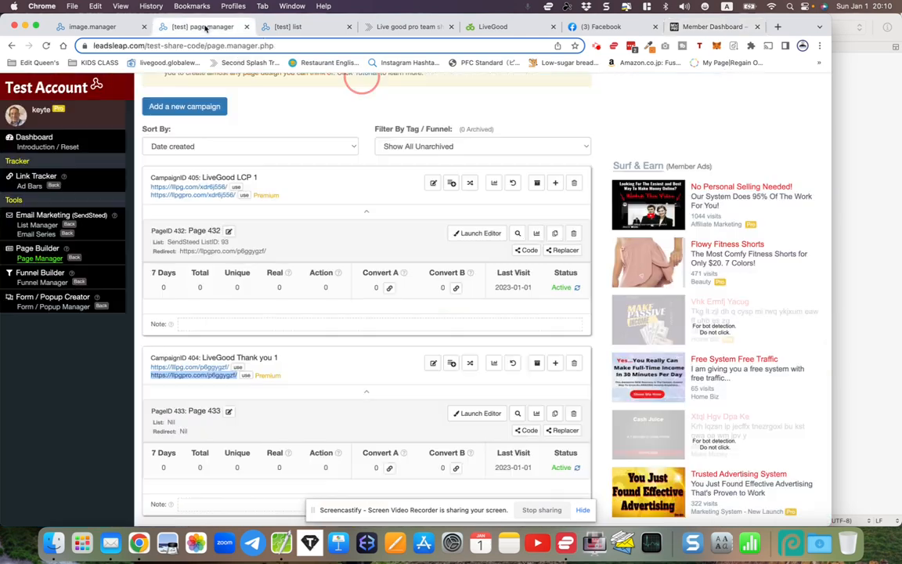
pyautogui.click(276, 29)
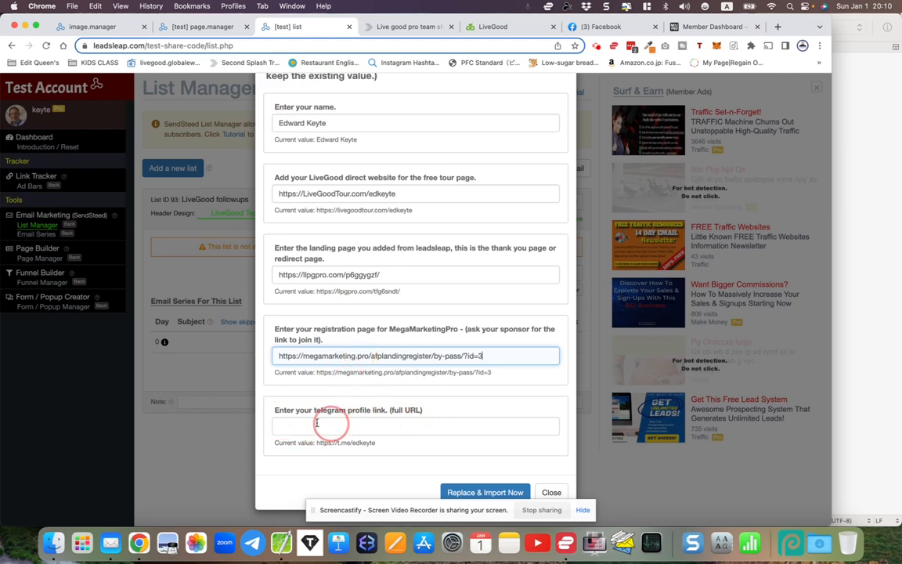
# Switch to Telegram Web and copy the member's chat link from the profile editing settings
pyautogui.click(253, 543)
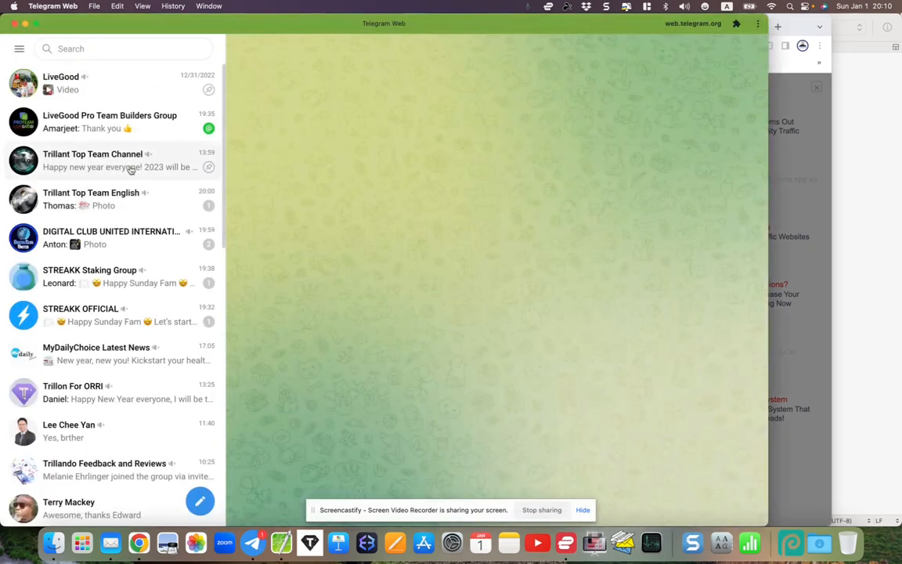
pyautogui.click(19, 49)
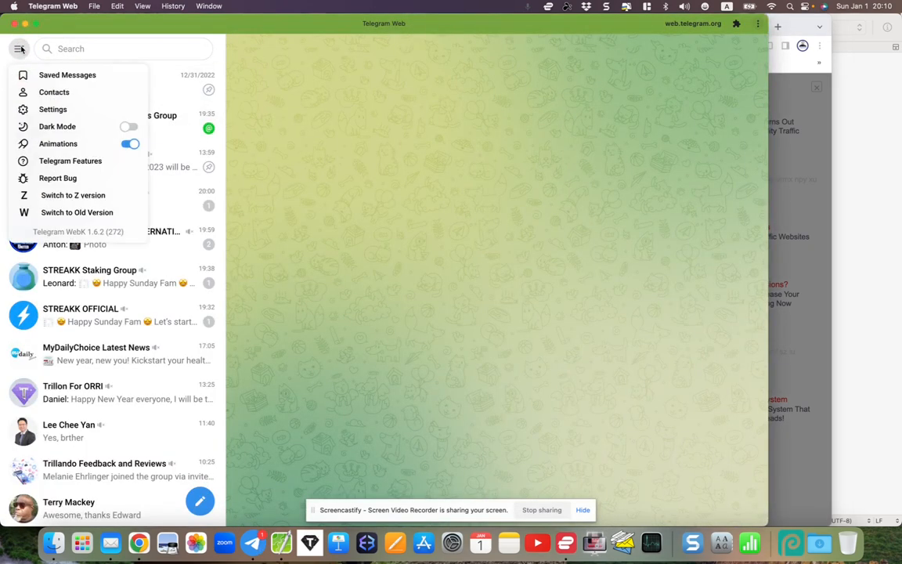
pyautogui.click(47, 109)
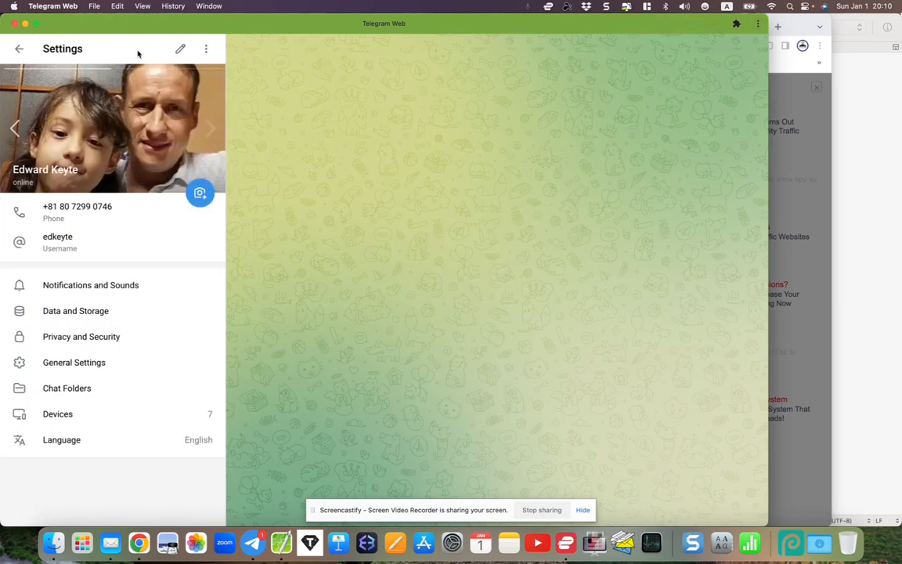
pyautogui.click(183, 50)
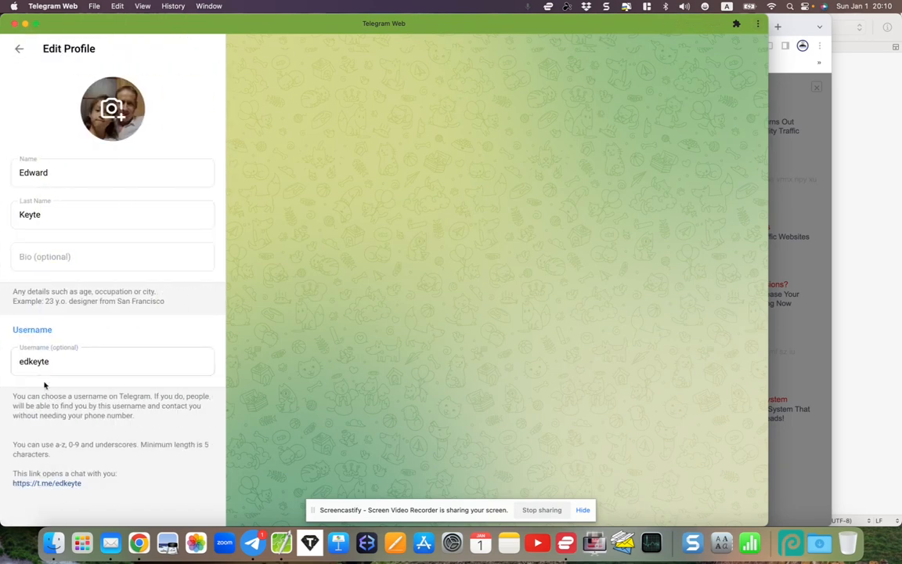
pyautogui.click(41, 484)
# Return to the list manager, paste the Telegram link into the telegram profile link field, and replace and import the email series
pyautogui.click(806, 336)
pyautogui.click(509, 364)
pyautogui.click(350, 429)
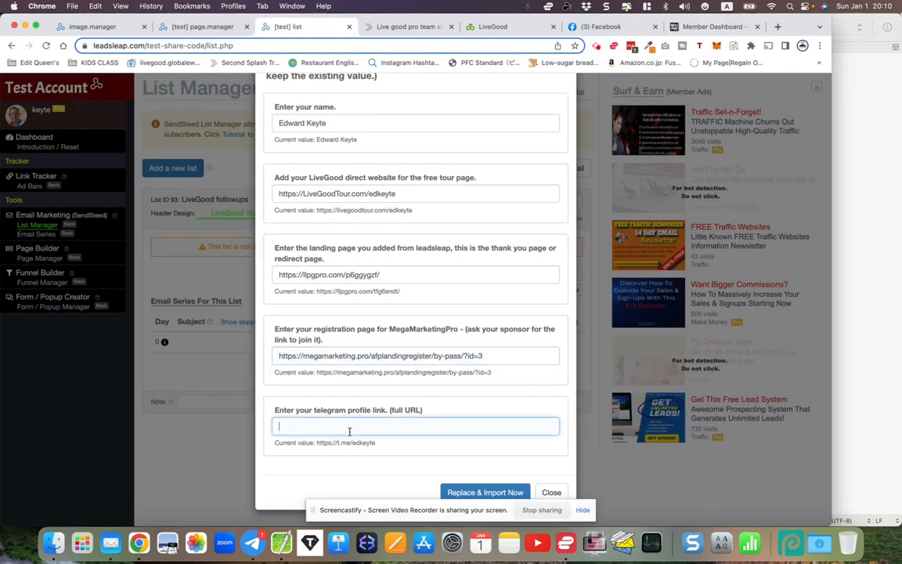
pyautogui.rightClick(350, 433)
pyautogui.click(366, 426)
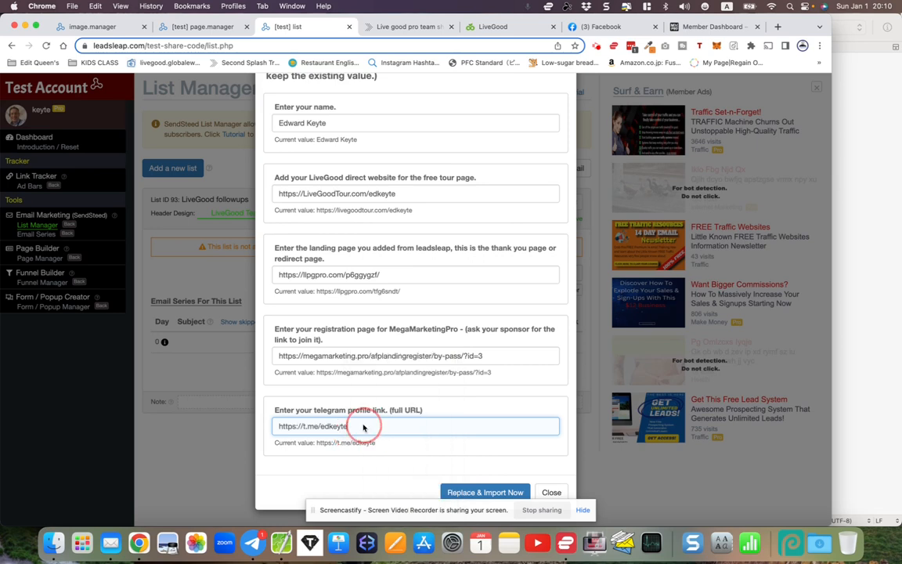
pyautogui.click(474, 491)
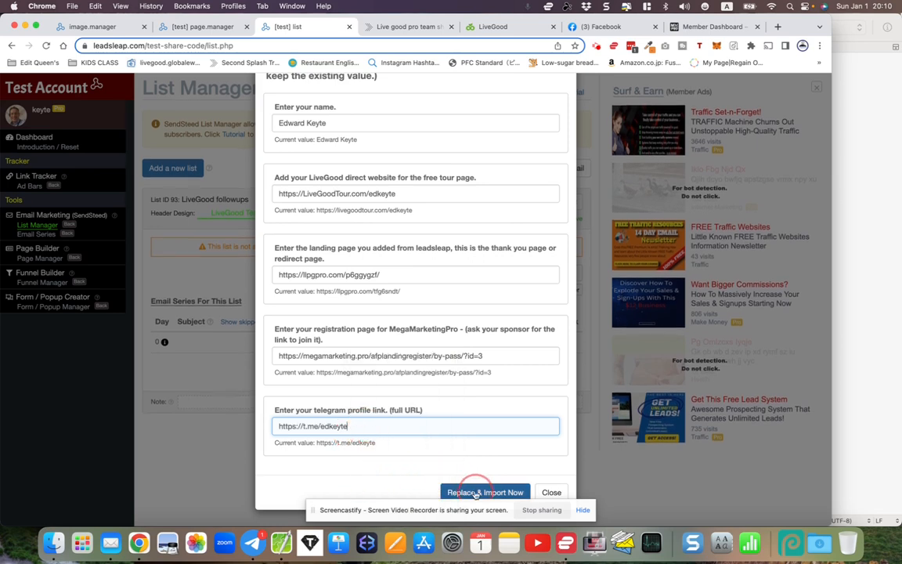
# Look through the imported LiveGood followups email series, checking the subjects and the skipped days
pyautogui.scroll(-10, 413, 403)
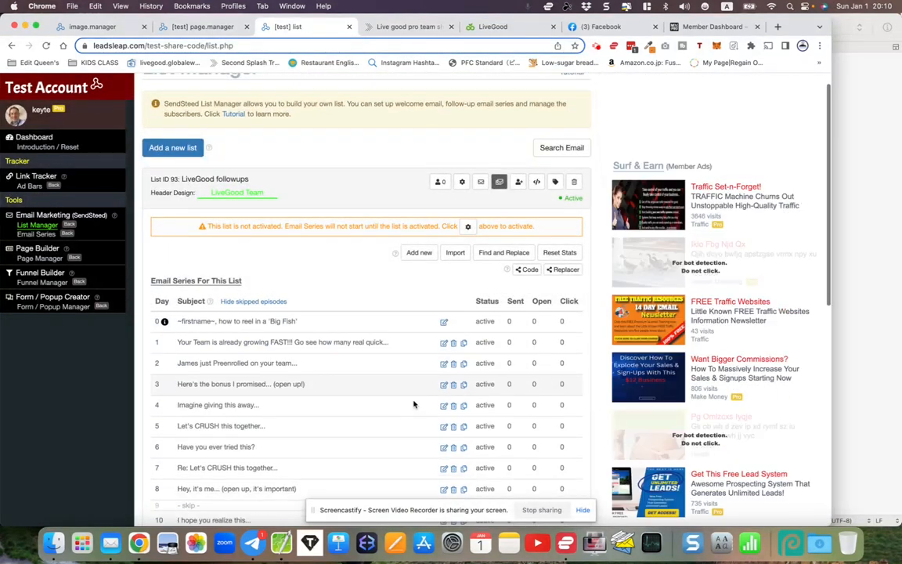
pyautogui.scroll(-3, 413, 404)
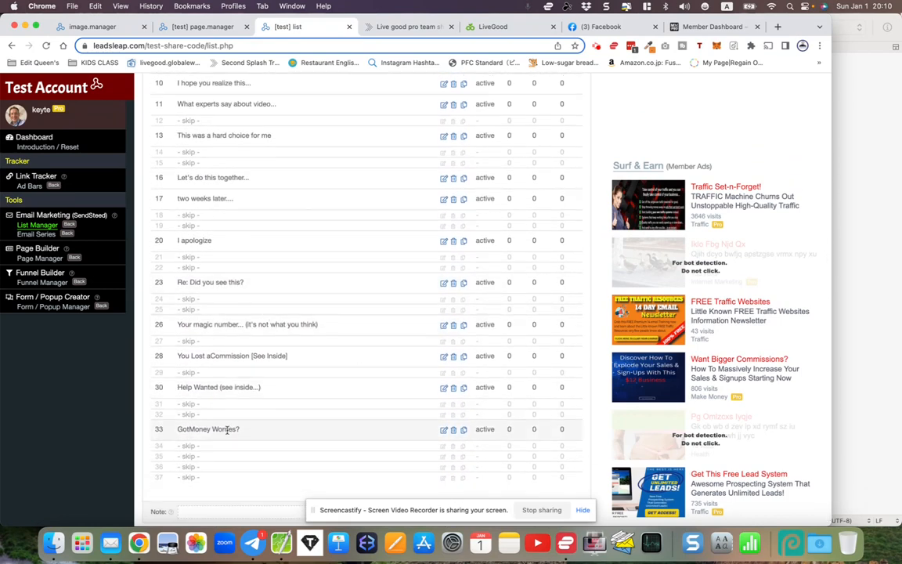
pyautogui.scroll(-1, 221, 422)
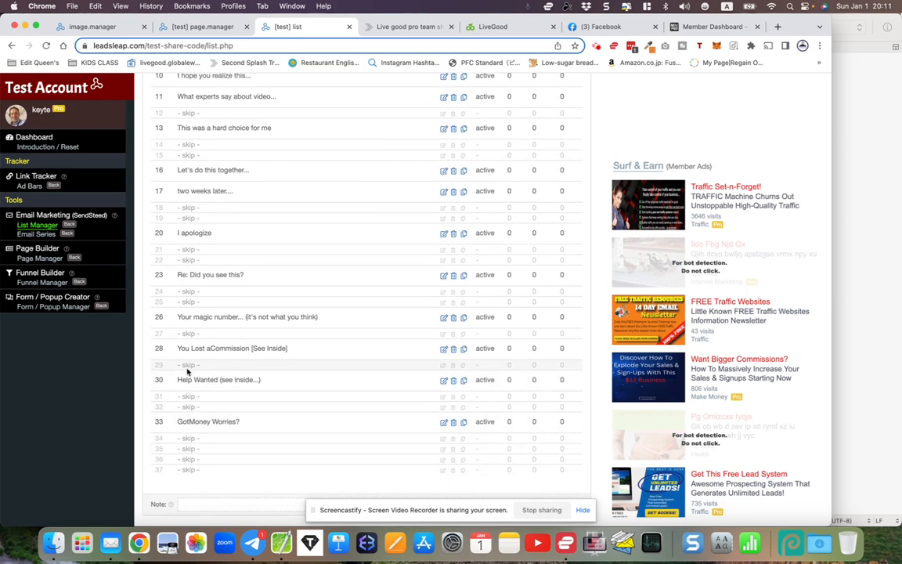
pyautogui.scroll(2, 188, 365)
pyautogui.scroll(8, 188, 366)
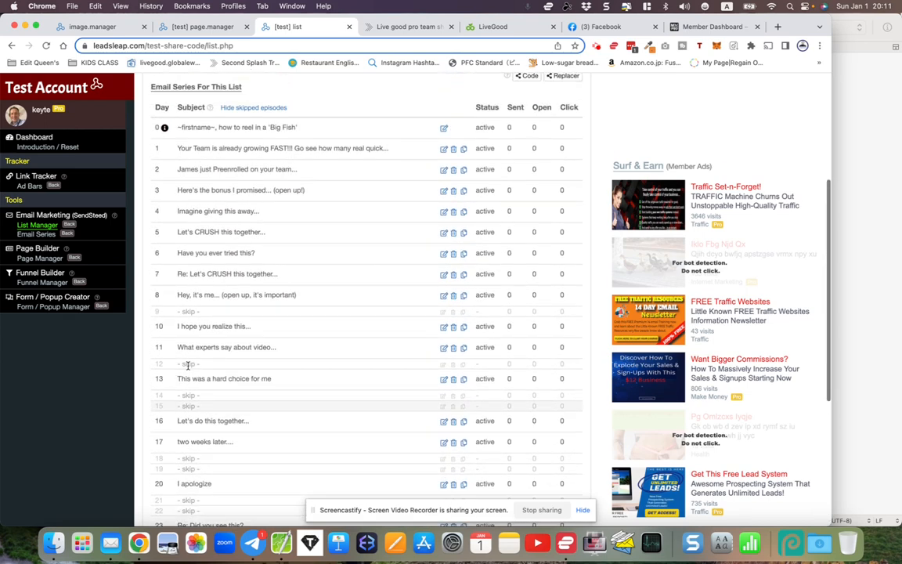
pyautogui.scroll(-2, 188, 365)
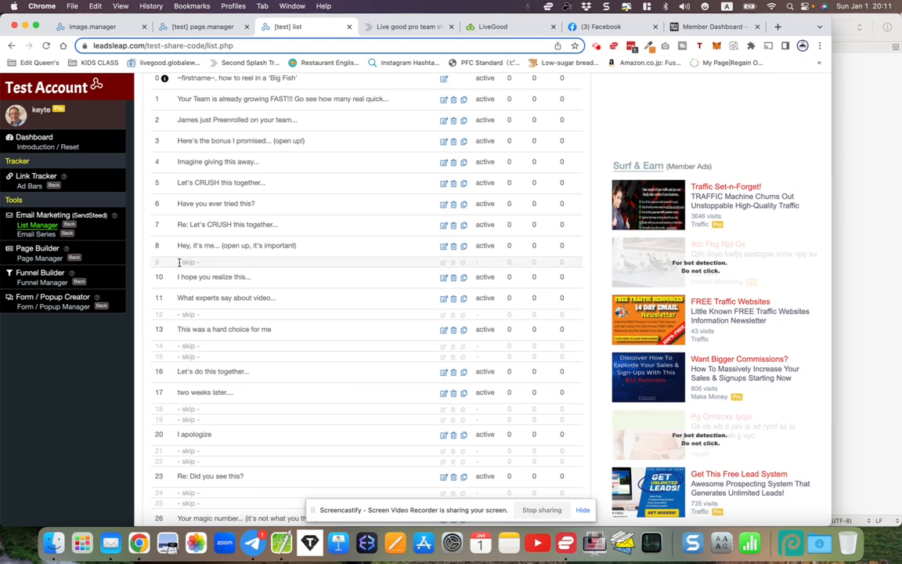
pyautogui.scroll(-3, 201, 316)
pyautogui.scroll(6, 201, 316)
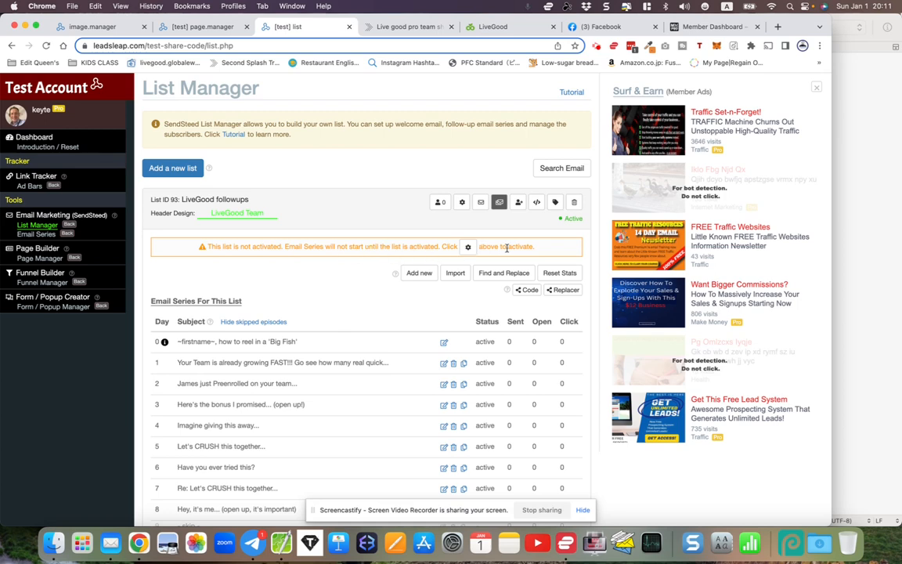
# Open the LiveGood followups list settings, save and activate the list, and look back over the sender's details
pyautogui.click(462, 202)
pyautogui.scroll(-5, 391, 254)
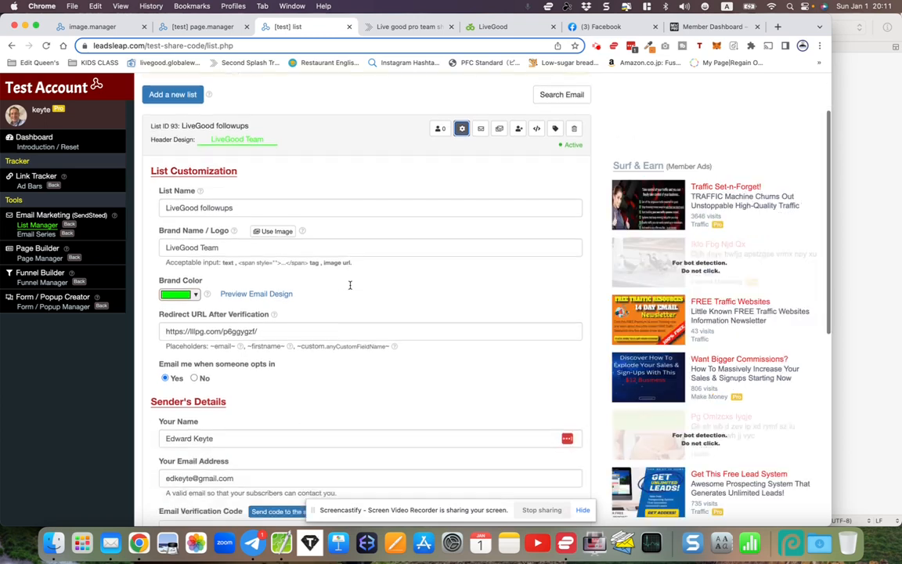
pyautogui.scroll(-3, 351, 285)
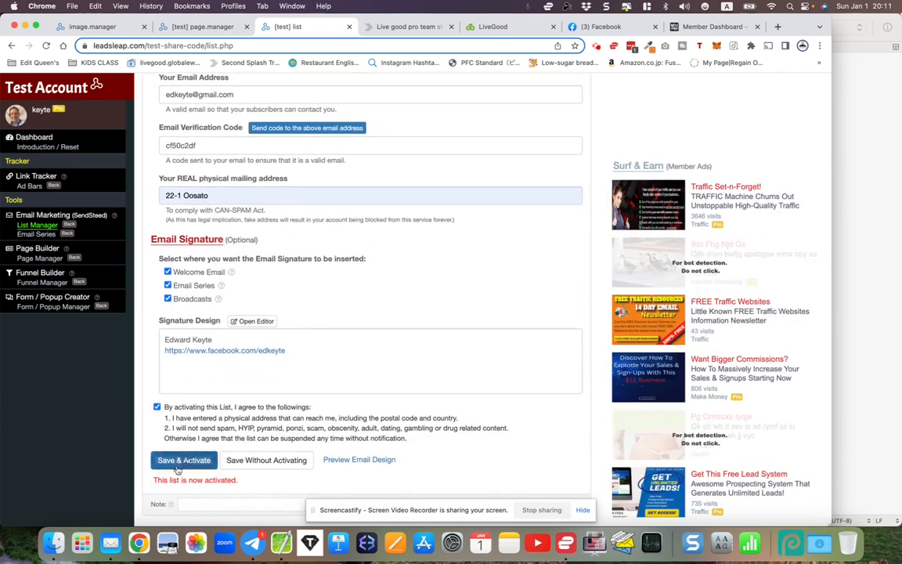
pyautogui.click(178, 462)
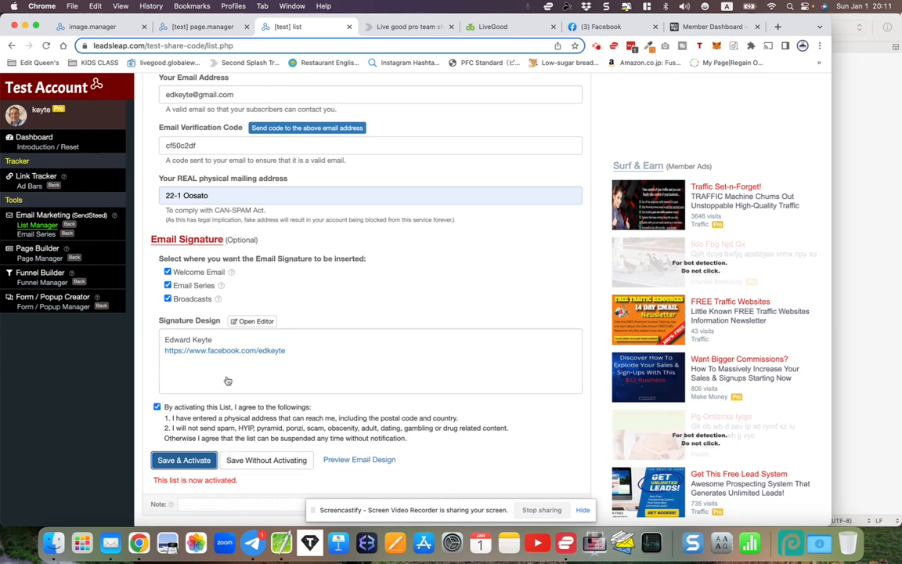
pyautogui.scroll(3, 227, 381)
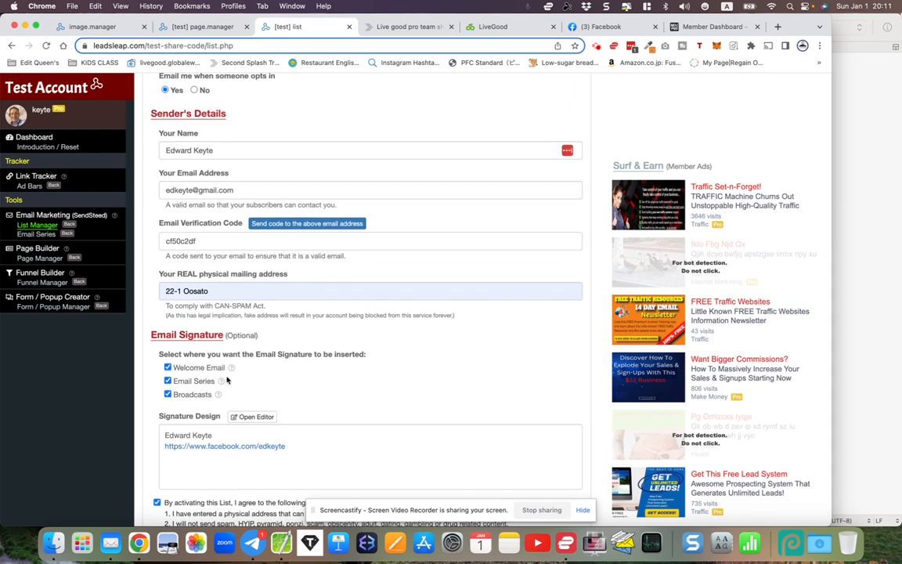
pyautogui.scroll(3, 227, 381)
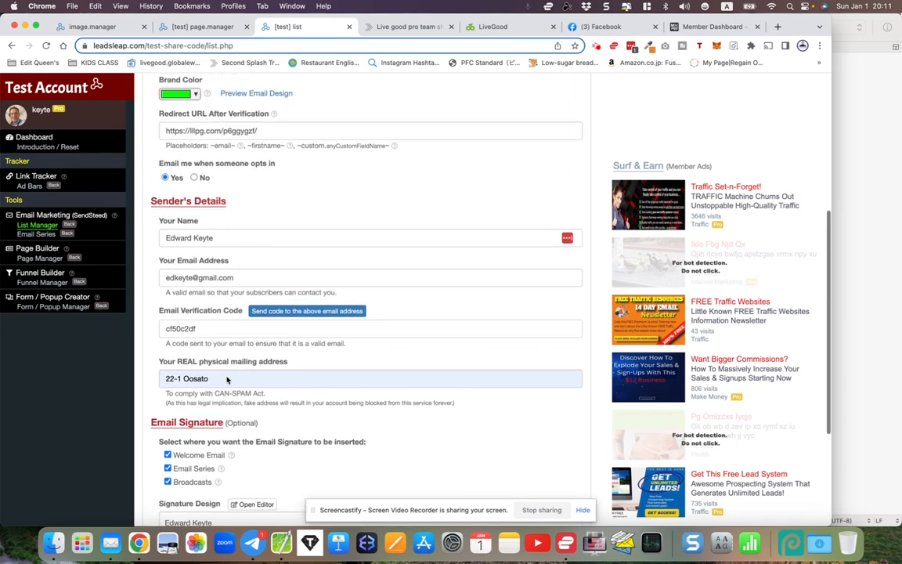
pyautogui.scroll(4, 226, 376)
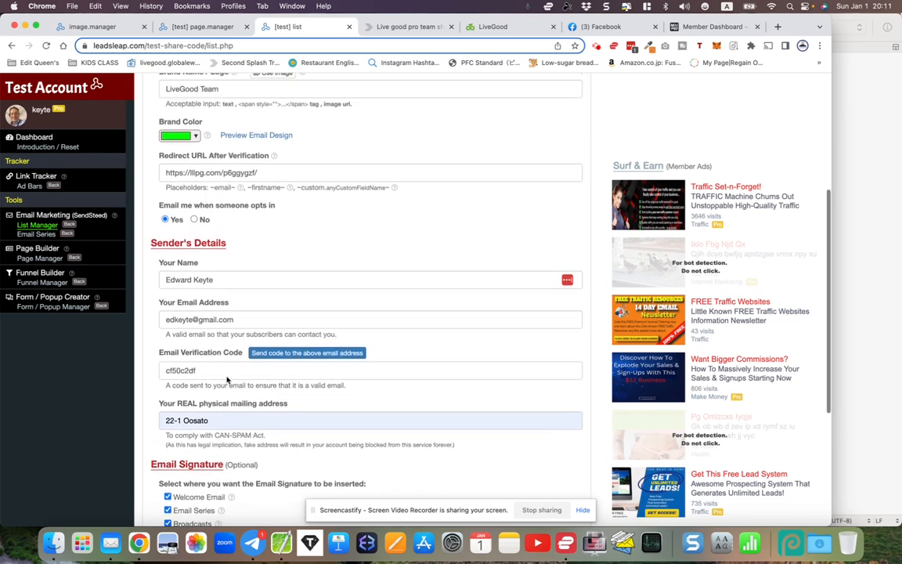
# Review the sender's details, email signature settings and activation agreement of the LiveGood followups list
pyautogui.scroll(-7, 227, 380)
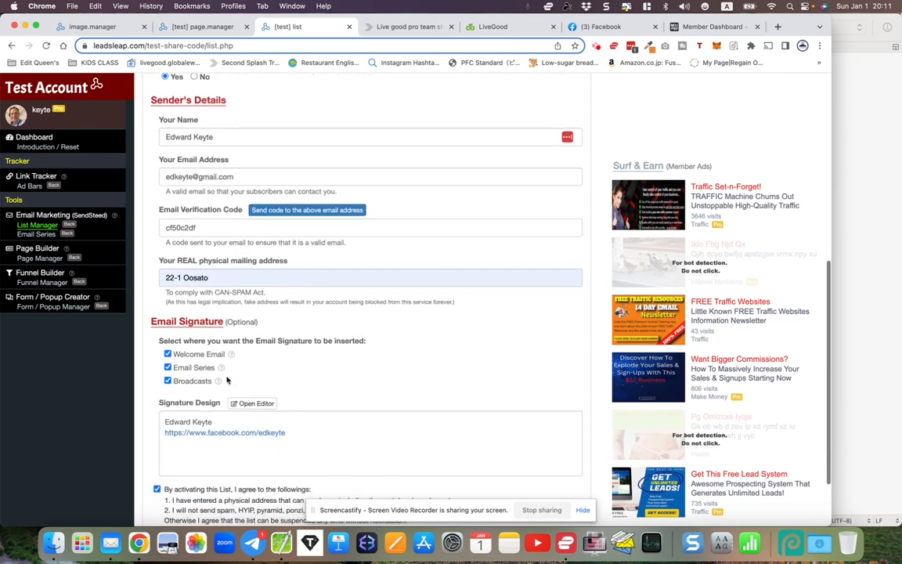
pyautogui.scroll(-1, 227, 380)
pyautogui.moveTo(166, 213); pyautogui.dragTo(206, 213)
pyautogui.scroll(10, 211, 213)
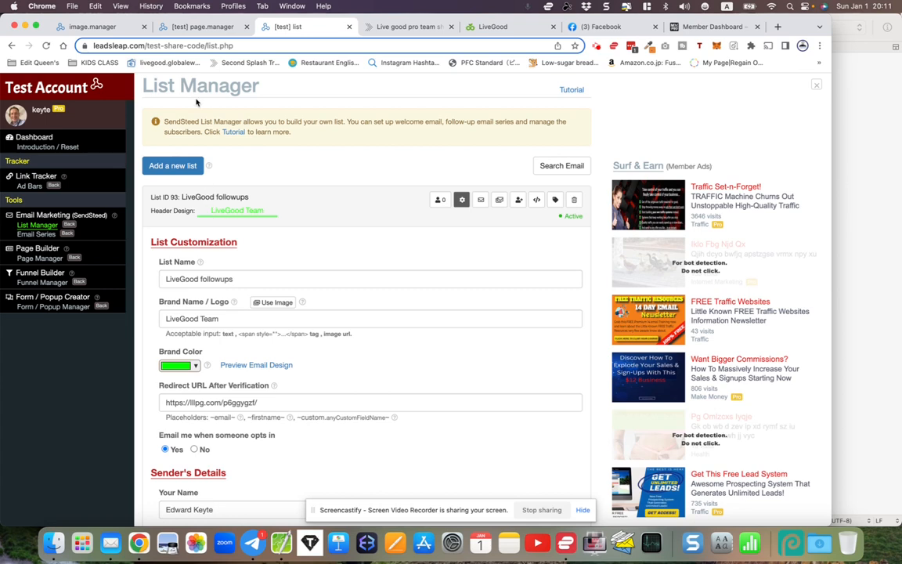
# Check the LiveGood campaigns in the page manager, and look over the LiveGood followups list settings again
pyautogui.click(199, 27)
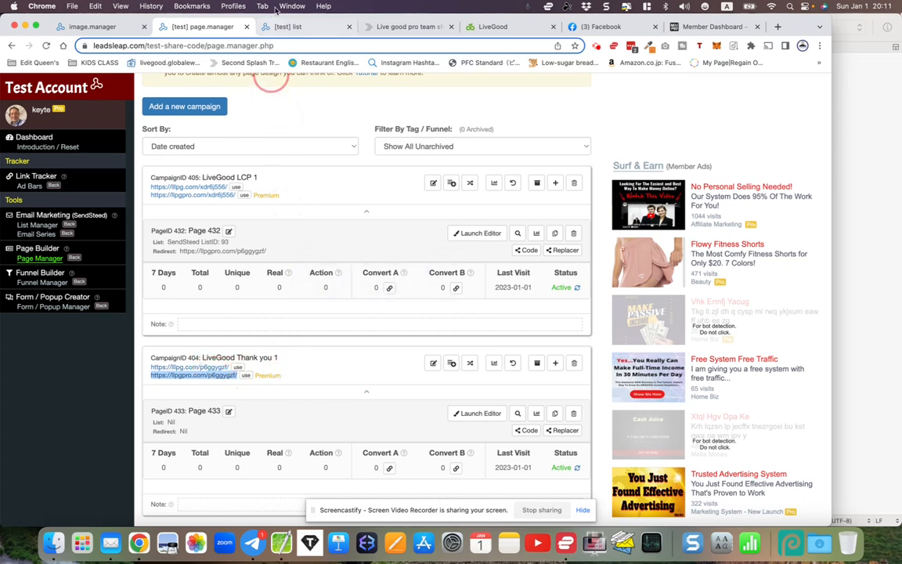
pyautogui.click(282, 27)
pyautogui.scroll(-2, 233, 302)
pyautogui.scroll(2, 233, 308)
pyautogui.scroll(-1, 233, 307)
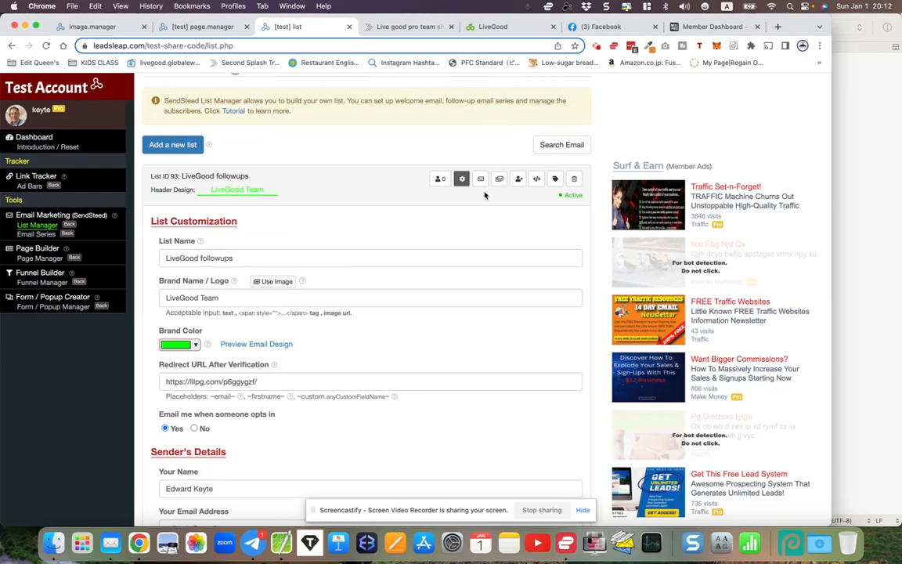
pyautogui.scroll(1, 485, 207)
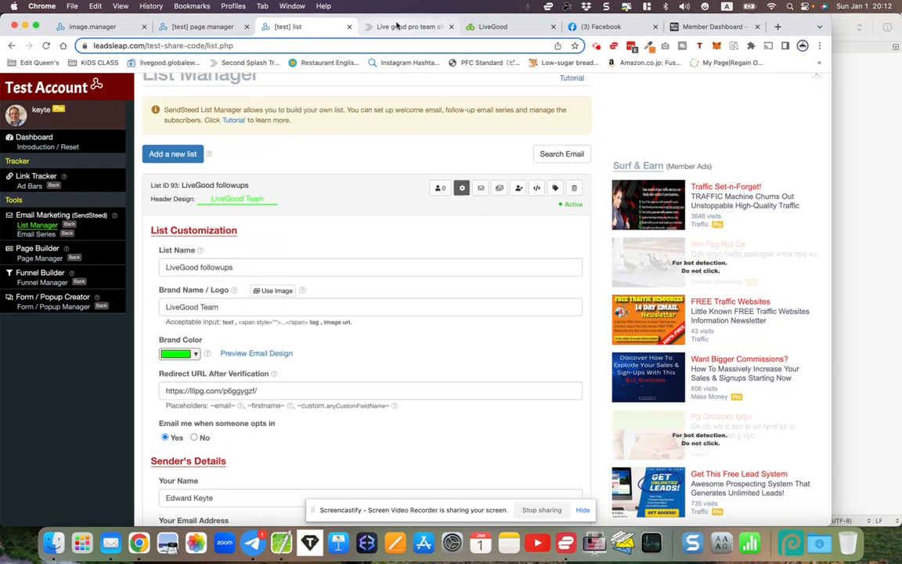
# Look through the LiveGood share-codes page, from the setup video to the lead capture and redirect landing pages
pyautogui.click(396, 26)
pyautogui.click(522, 296)
pyautogui.scroll(15, 558, 293)
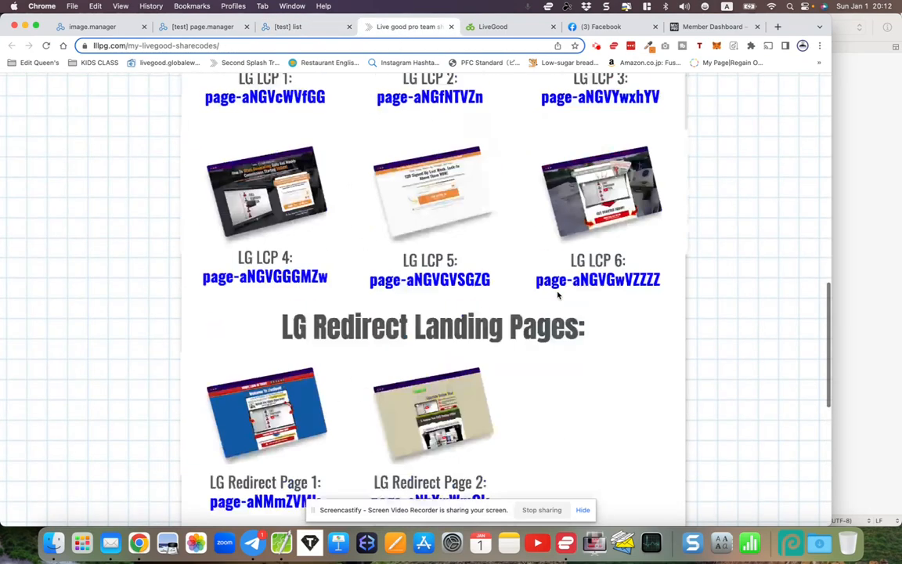
pyautogui.scroll(5, 557, 292)
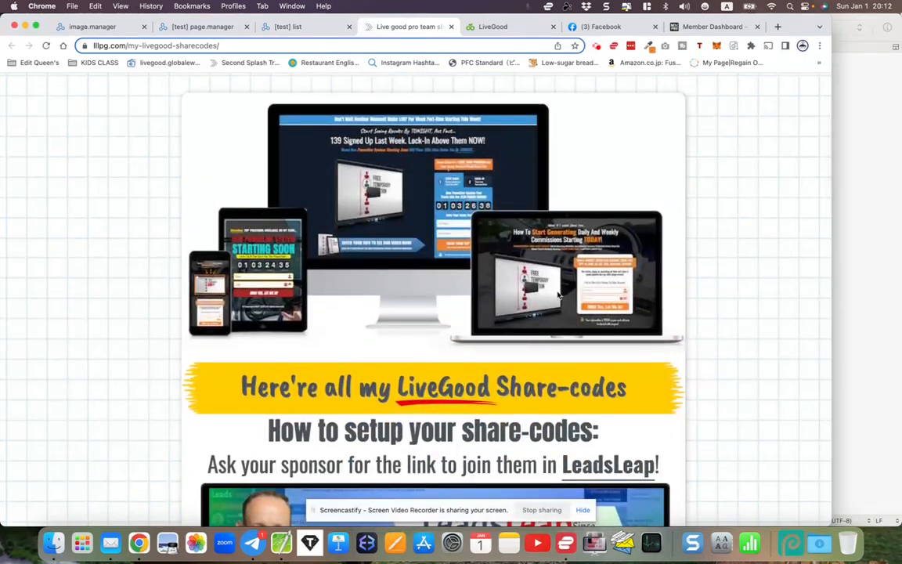
pyautogui.scroll(-2, 557, 296)
pyautogui.scroll(2, 558, 295)
pyautogui.scroll(-4, 558, 294)
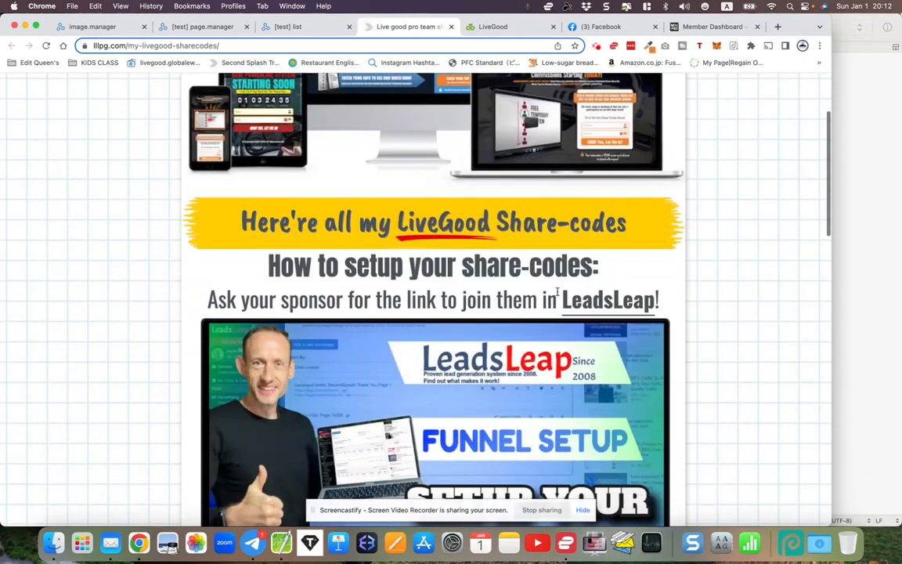
pyautogui.scroll(-10, 558, 294)
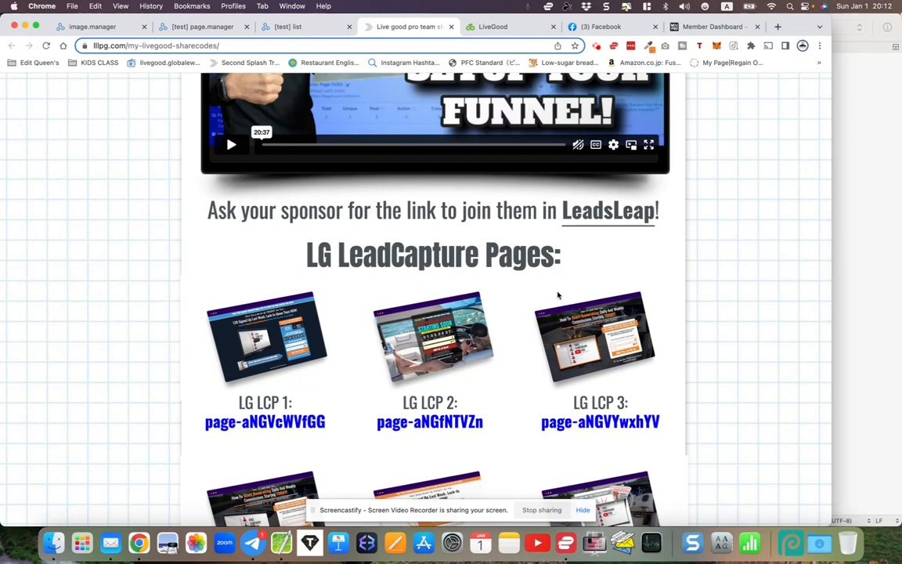
# Switch to the Mega Marketing Pro member dashboard and view its welcome steps and the sponsor's contact and business links
pyautogui.click(709, 26)
pyautogui.scroll(-10, 502, 231)
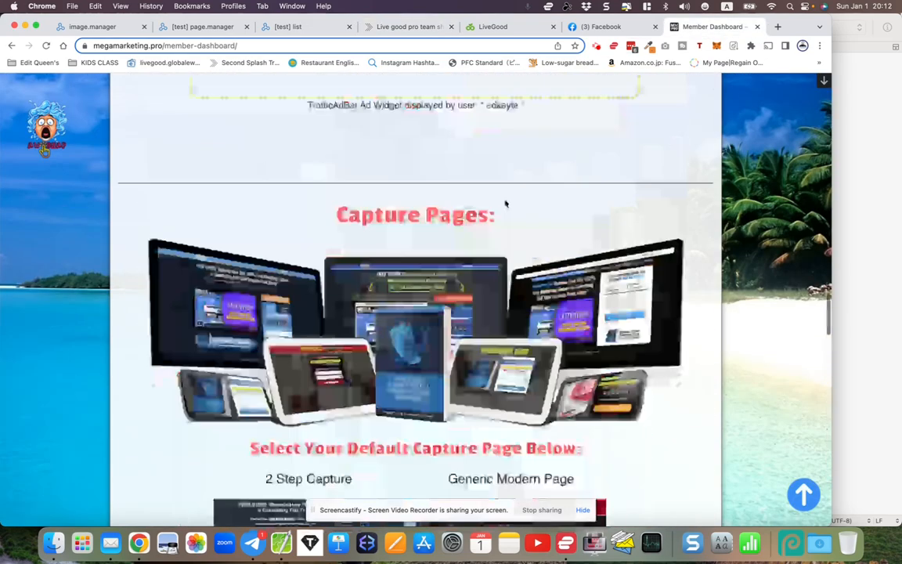
pyautogui.scroll(10, 502, 231)
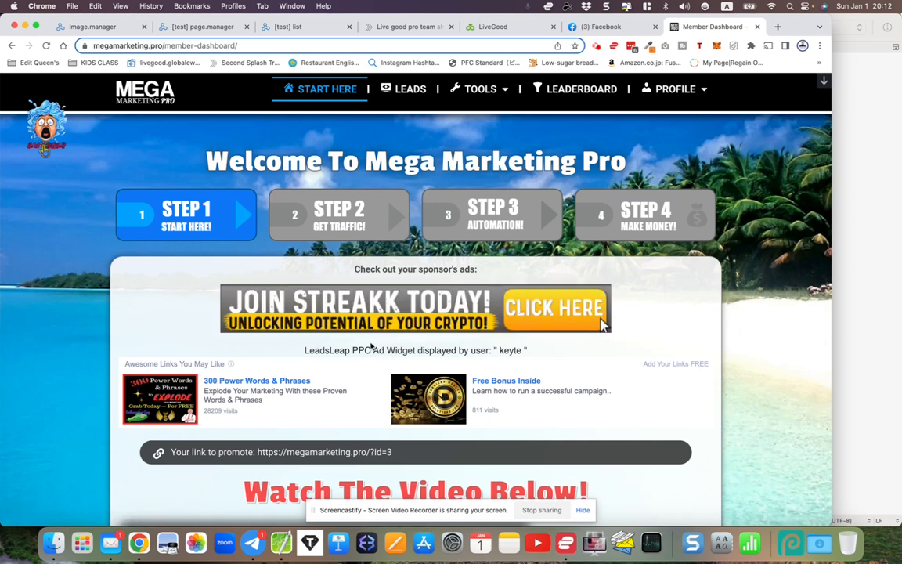
pyautogui.scroll(-15, 322, 350)
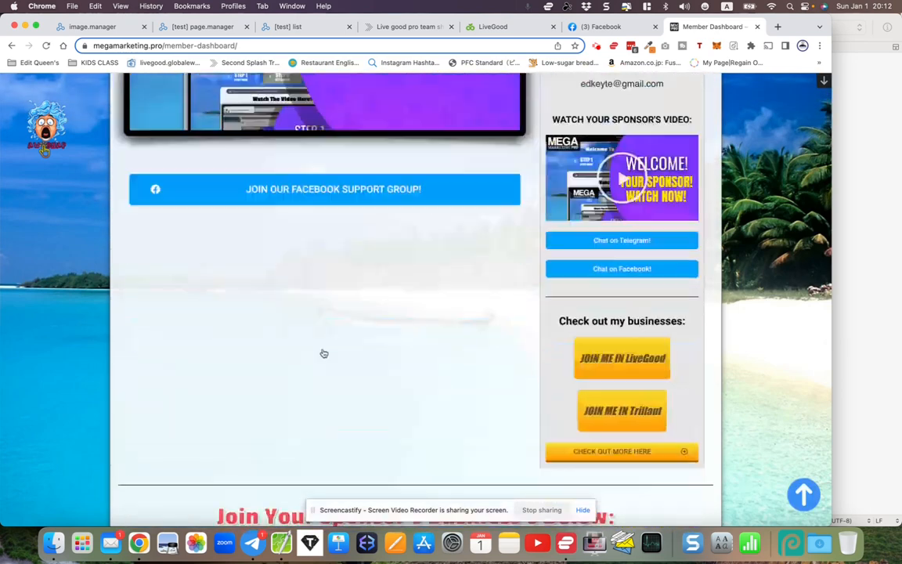
pyautogui.scroll(6, 322, 350)
pyautogui.scroll(-3, 323, 352)
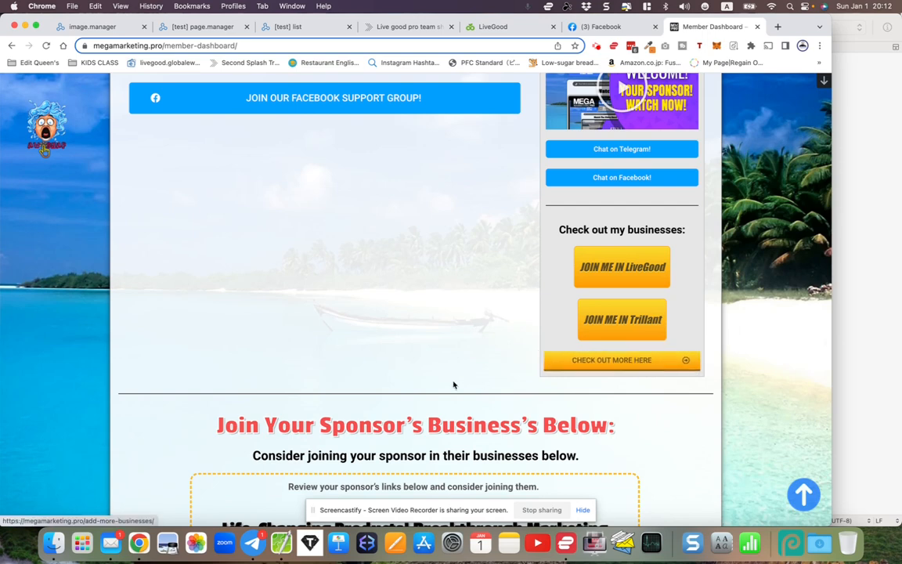
# Examine the dashboard's sponsor business section, highlight the saved LeadsLeap username, and return to the four-step overview
pyautogui.scroll(-6, 453, 382)
pyautogui.scroll(-1, 453, 382)
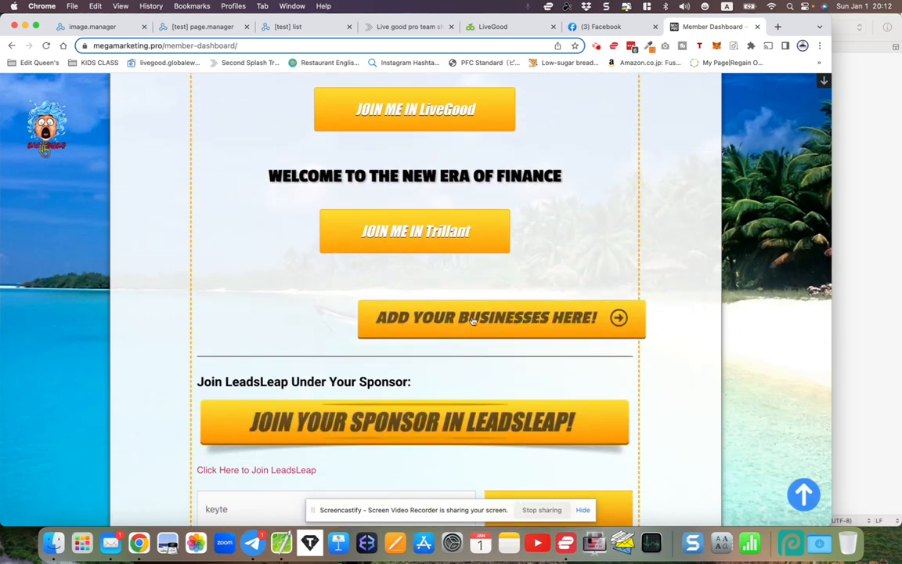
pyautogui.scroll(-2, 419, 349)
pyautogui.scroll(-1, 420, 349)
pyautogui.moveTo(206, 352); pyautogui.dragTo(251, 353)
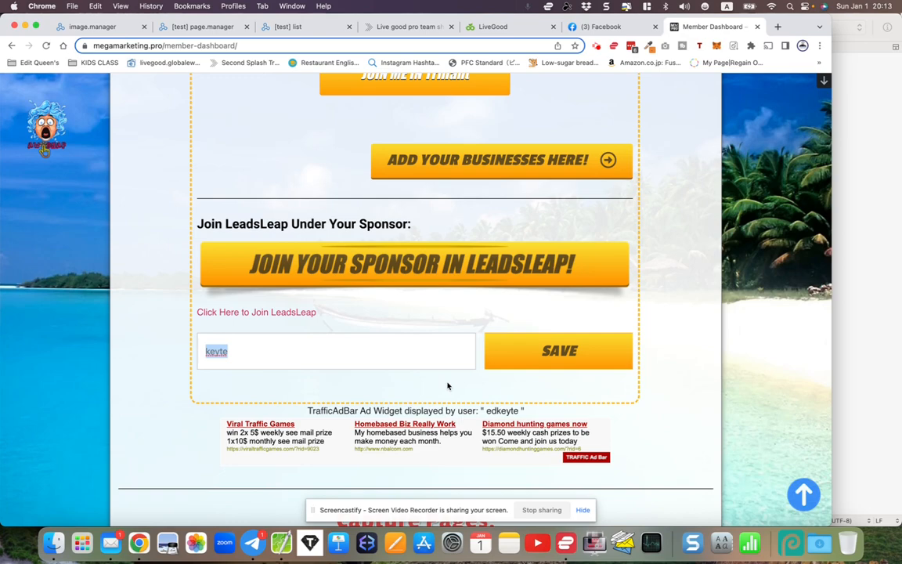
pyautogui.scroll(-3, 448, 385)
pyautogui.scroll(15, 447, 384)
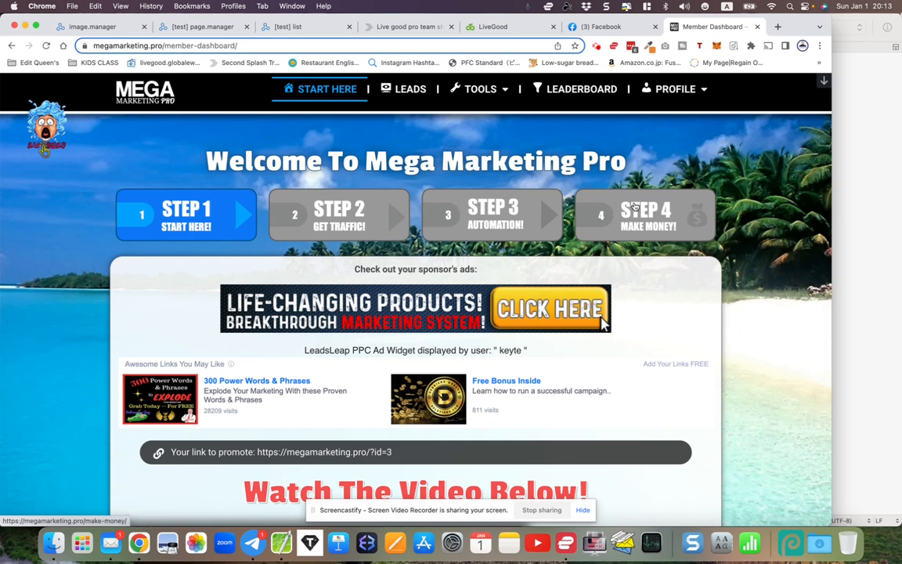
# Review the LiveGood LCP 1 and Thank you 1 campaigns in the page manager, and reopen the share-codes page
pyautogui.click(202, 26)
pyautogui.click(255, 179)
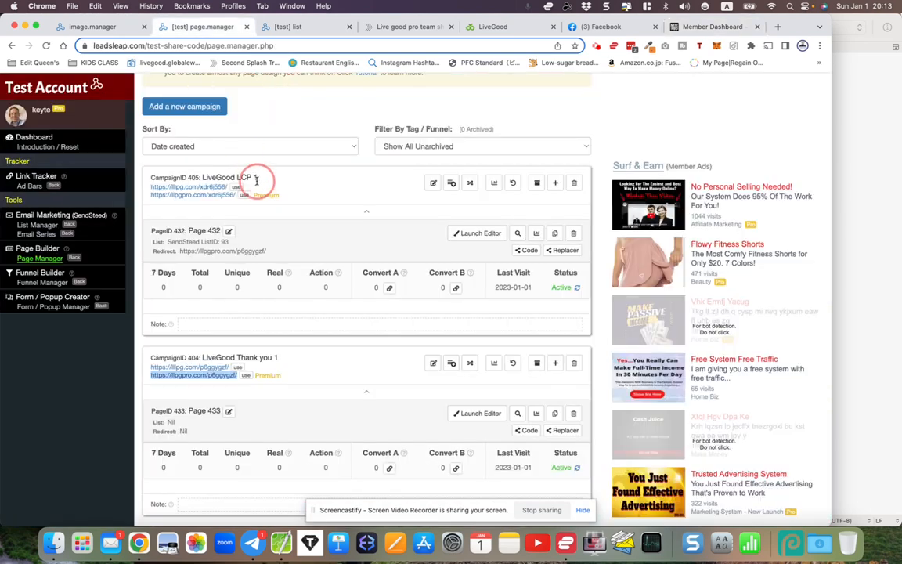
pyautogui.scroll(3, 256, 179)
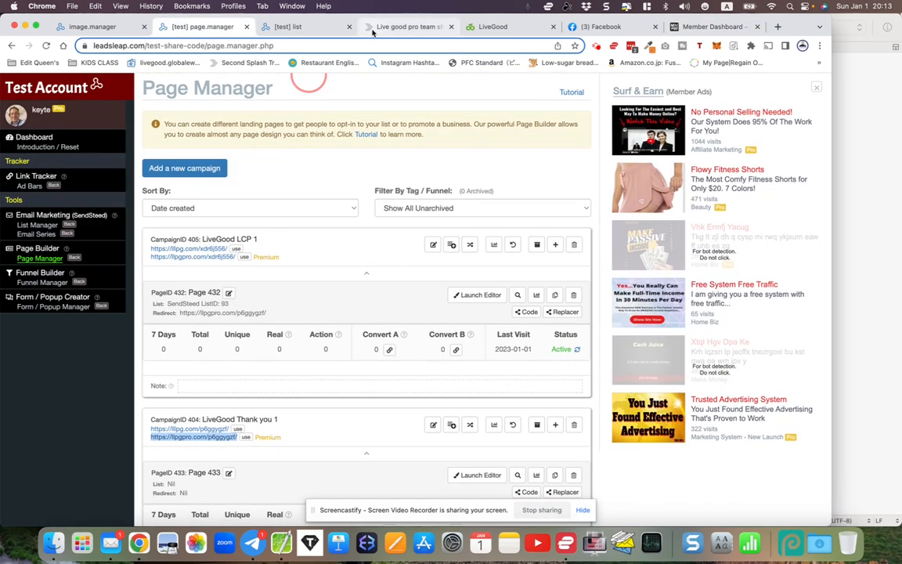
pyautogui.click(373, 28)
pyautogui.scroll(5, 373, 202)
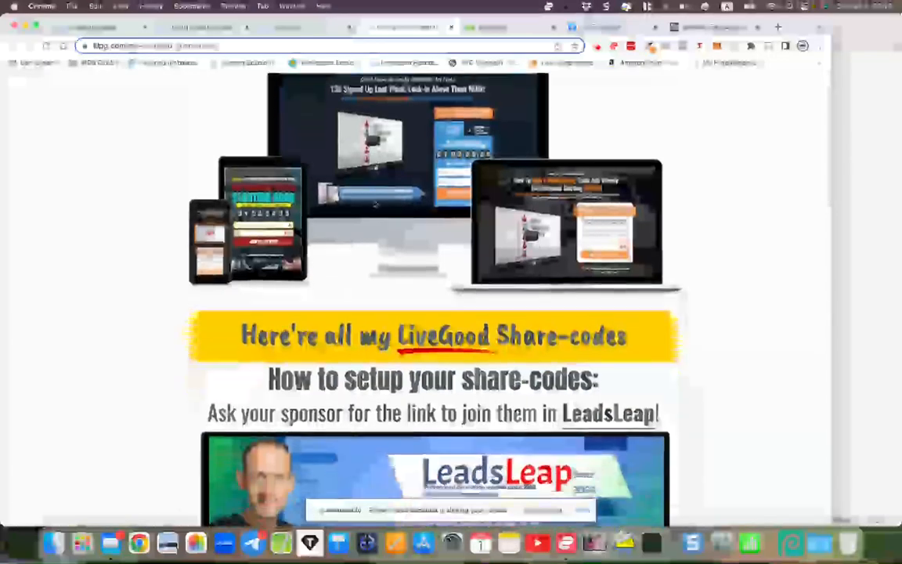